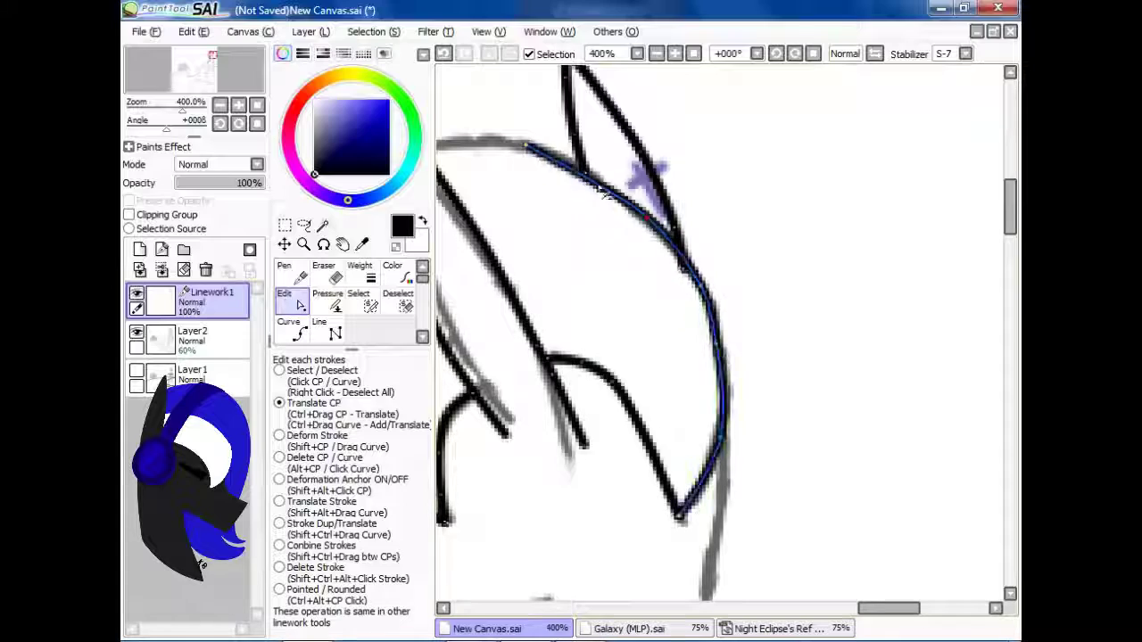
Trace the top and front of the head over the sketch with the Curve tool on the linework layer.
{"action": "left_click", "coordinate": [293, 328]}
{"action": "left_click_drag", "start_coordinate": [571, 319], "coordinate": [724, 403]}
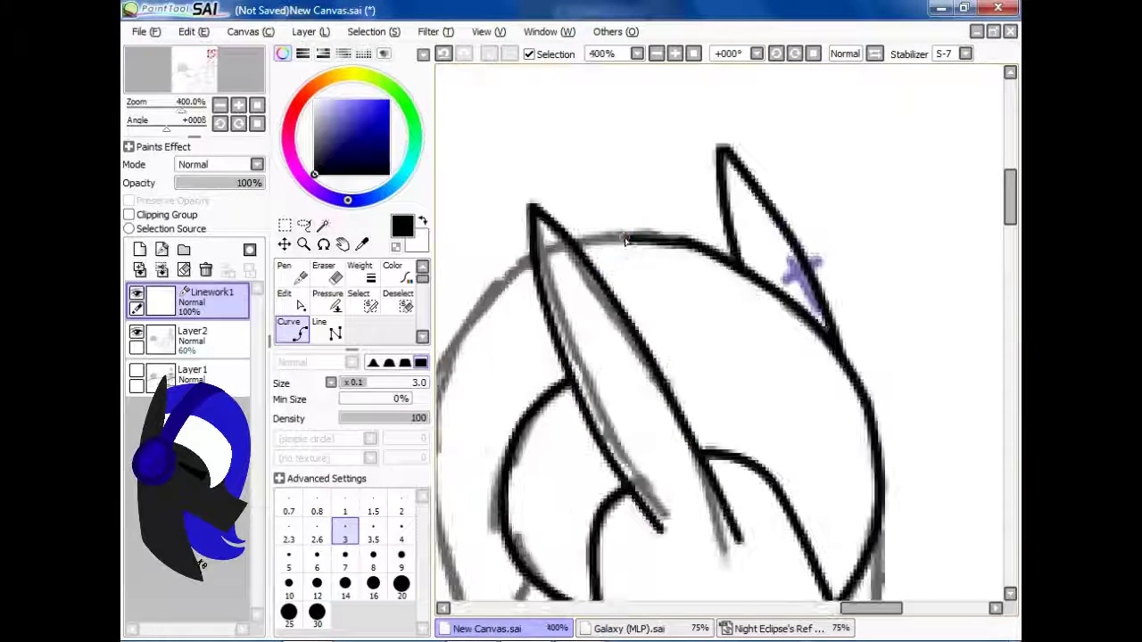
{"action": "left_click_drag", "start_coordinate": [502, 325], "coordinate": [587, 255]}
{"action": "scroll", "coordinate": [510, 373], "scroll_direction": "down", "scroll_amount": 4}
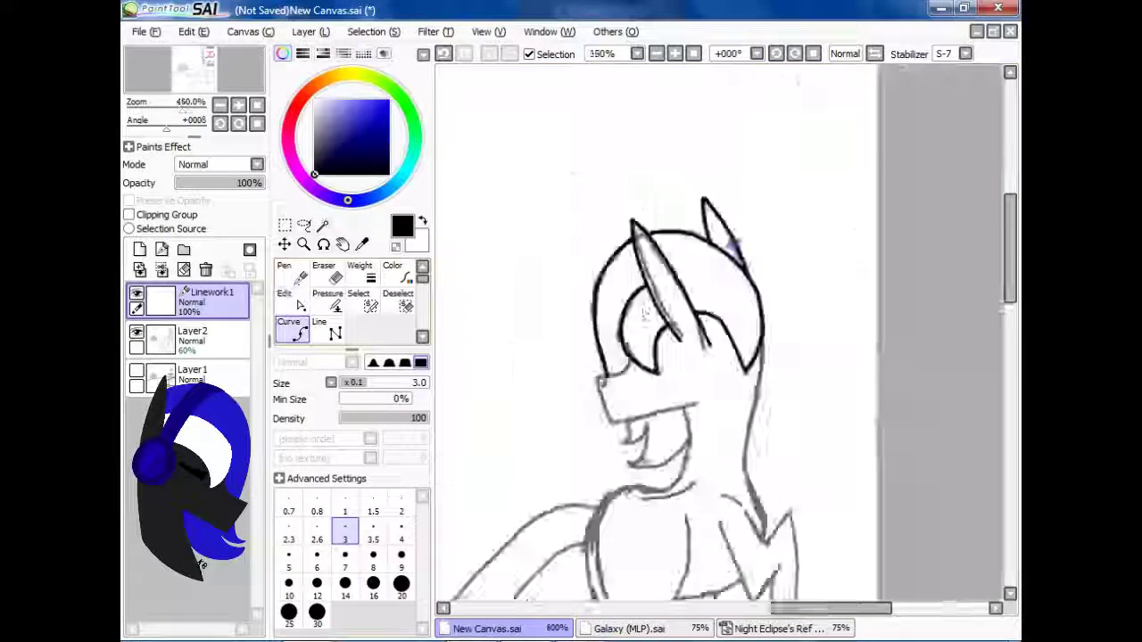
Trace the pointed chin tufts beneath the jaw with curves.
{"action": "scroll", "coordinate": [593, 410], "scroll_direction": "up", "scroll_amount": 6}
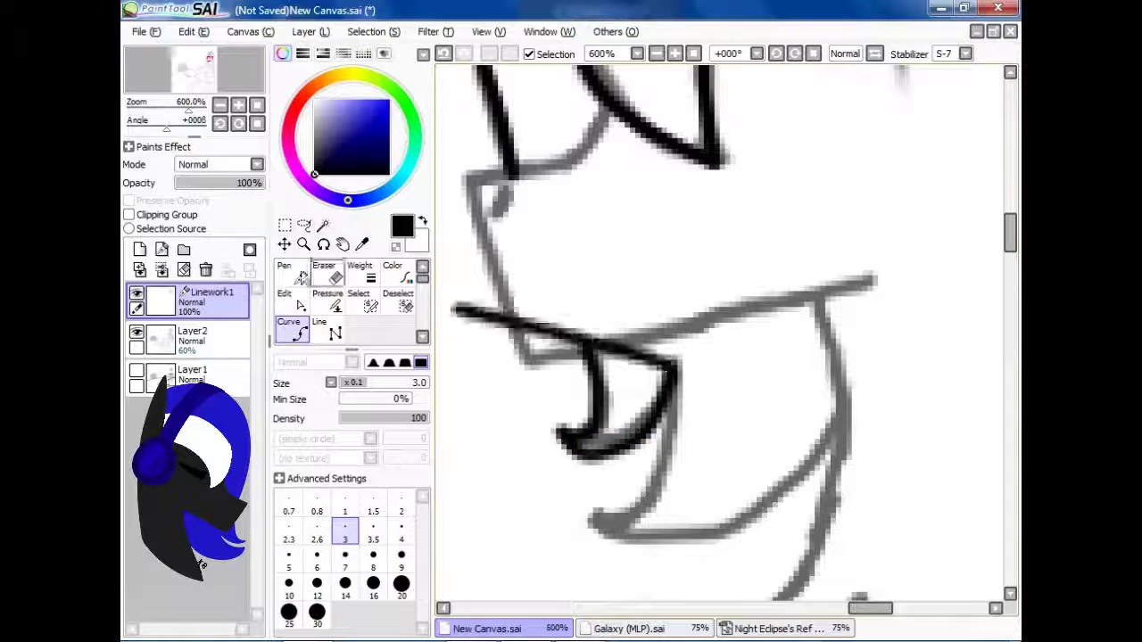
{"action": "double_click", "coordinate": [675, 358]}
{"action": "scroll", "coordinate": [843, 431], "scroll_direction": "down", "scroll_amount": 4}
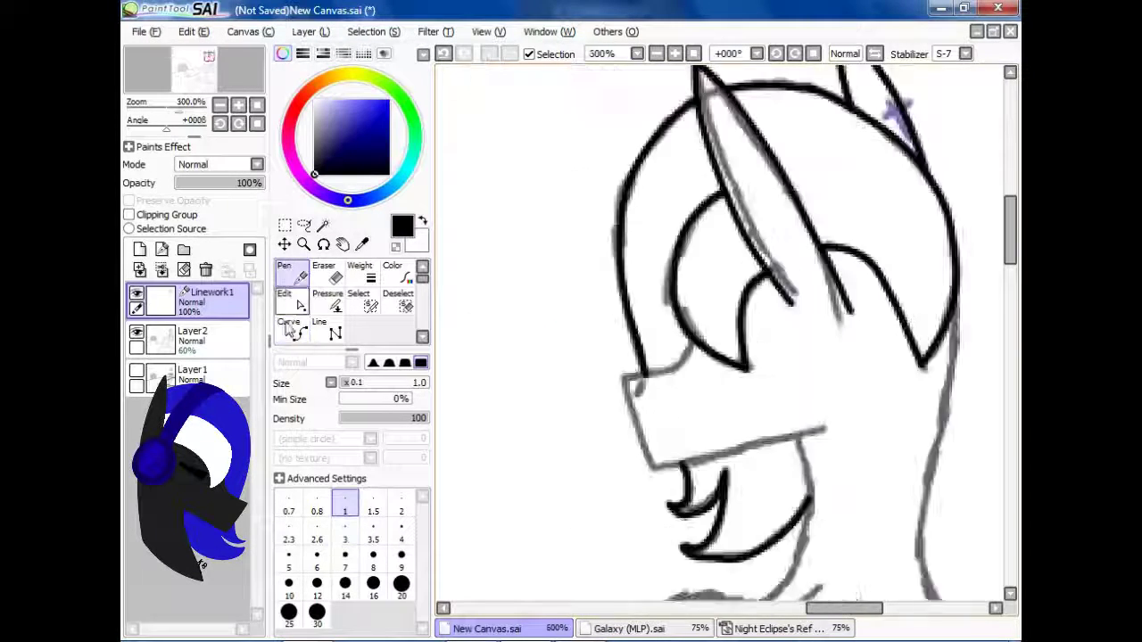
Trace the muzzle from the hair over the nose to the chin, then along the jaw line.
{"action": "scroll", "coordinate": [642, 384], "scroll_direction": "up", "scroll_amount": 4}
{"action": "left_click", "coordinate": [608, 378]}
{"action": "double_click", "coordinate": [667, 532]}
{"action": "key", "text": "ctrl"}
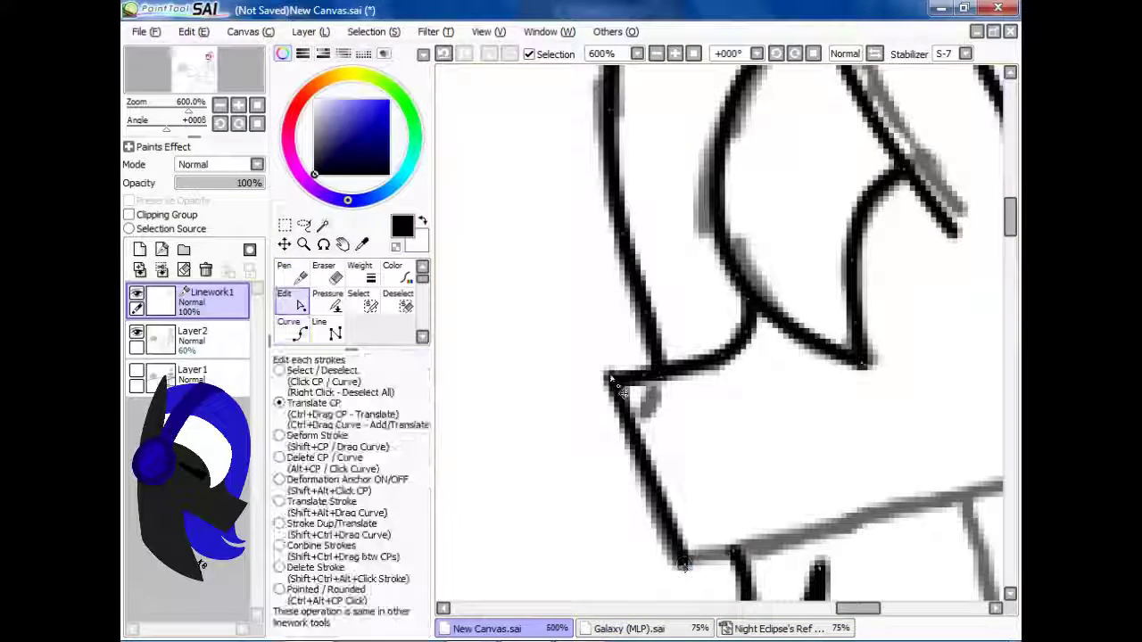
{"action": "scroll", "coordinate": [713, 337], "scroll_direction": "down", "scroll_amount": 3}
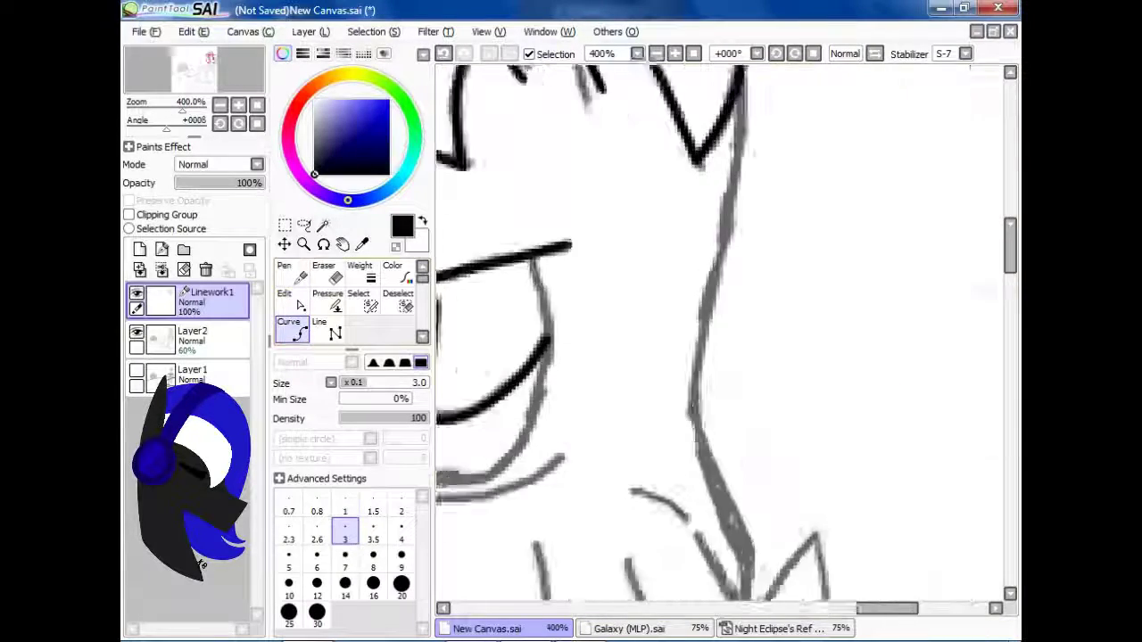
Trace the back of the neck and the front of the throat down to the chest.
{"action": "key", "text": "ctrl"}
{"action": "scroll", "coordinate": [727, 504], "scroll_direction": "up", "scroll_amount": 2}
{"action": "scroll", "coordinate": [727, 504], "scroll_direction": "down", "scroll_amount": 3}
{"action": "scroll", "coordinate": [701, 288], "scroll_direction": "up", "scroll_amount": 3}
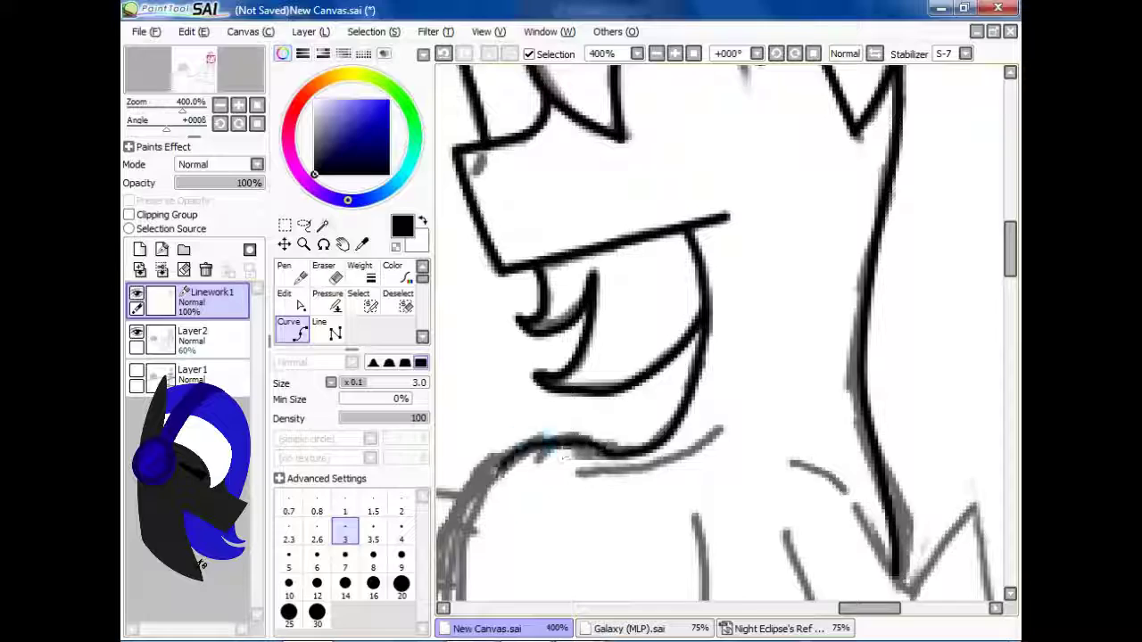
Trace the chest outline down from the throat and adjust its control points to the sketch.
{"action": "scroll", "coordinate": [563, 455], "scroll_direction": "down", "scroll_amount": 2}
{"action": "key", "text": "ctrl"}
{"action": "scroll", "coordinate": [761, 193], "scroll_direction": "up", "scroll_amount": 2}
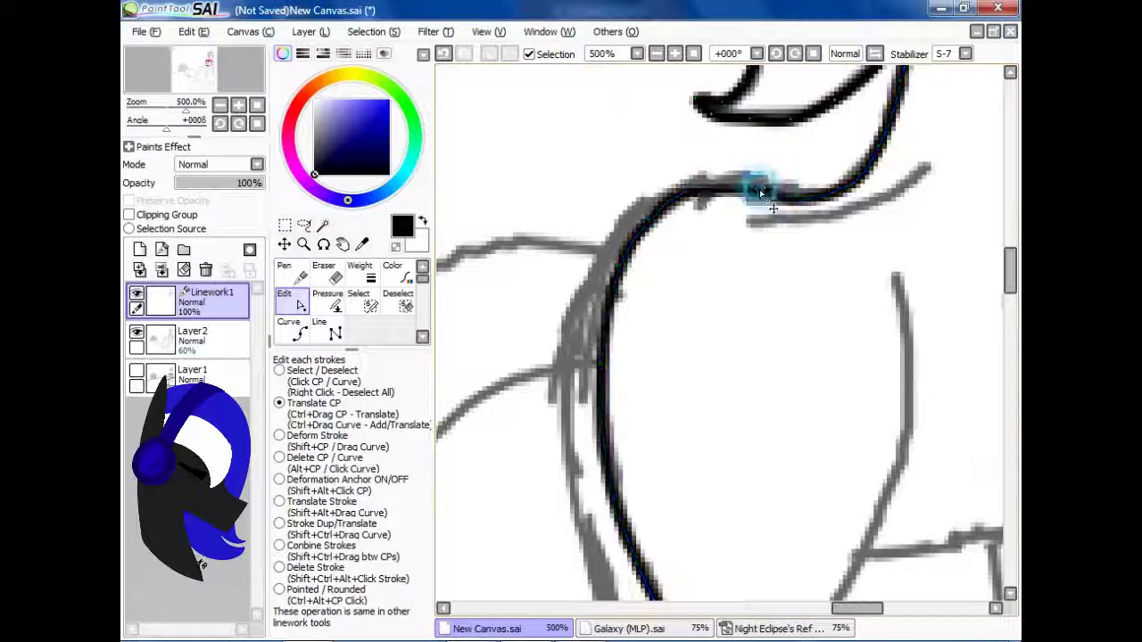
Trace the near foreleg's front edge from the base of the chest down to the hoof.
{"action": "scroll", "coordinate": [586, 379], "scroll_direction": "down", "scroll_amount": 3}
{"action": "scroll", "coordinate": [624, 312], "scroll_direction": "up", "scroll_amount": 2}
{"action": "scroll", "coordinate": [625, 312], "scroll_direction": "down", "scroll_amount": 2}
{"action": "scroll", "coordinate": [624, 356], "scroll_direction": "up", "scroll_amount": 1}
{"action": "left_click", "coordinate": [677, 234]}
Switch to the browser, go back to the previous YouTube video, and return to PaintTool SAI.
{"action": "key", "text": "alt+Tab"}
{"action": "left_click", "coordinate": [136, 45]}
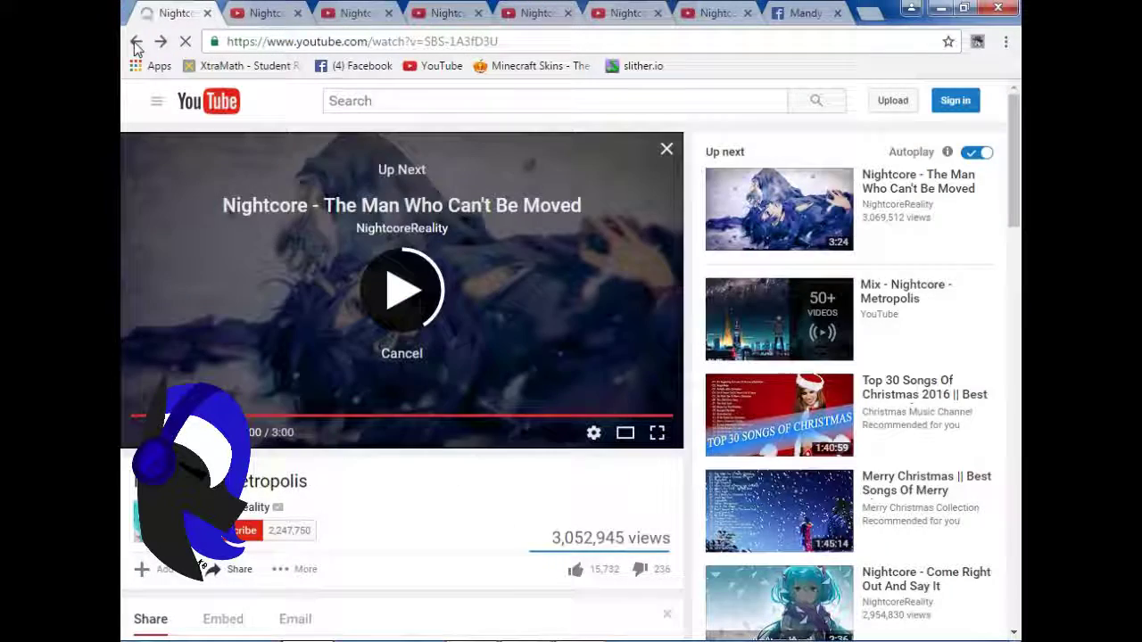
{"action": "key", "text": "alt+Tab"}
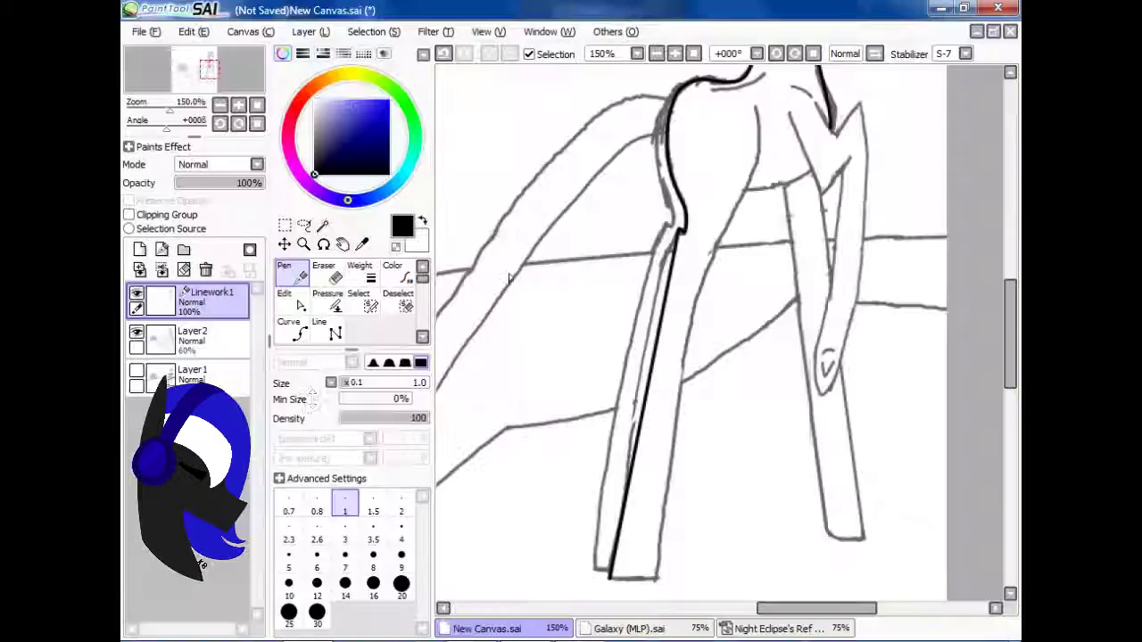
Bend the near foreleg's straight front edge into a curve that follows the sketch.
{"action": "key", "text": "ctrl"}
{"action": "scroll", "coordinate": [667, 372], "scroll_direction": "up", "scroll_amount": 1}
{"action": "left_click_drag", "start_coordinate": [665, 373], "coordinate": [650, 309]}
{"action": "key", "text": "ctrl"}
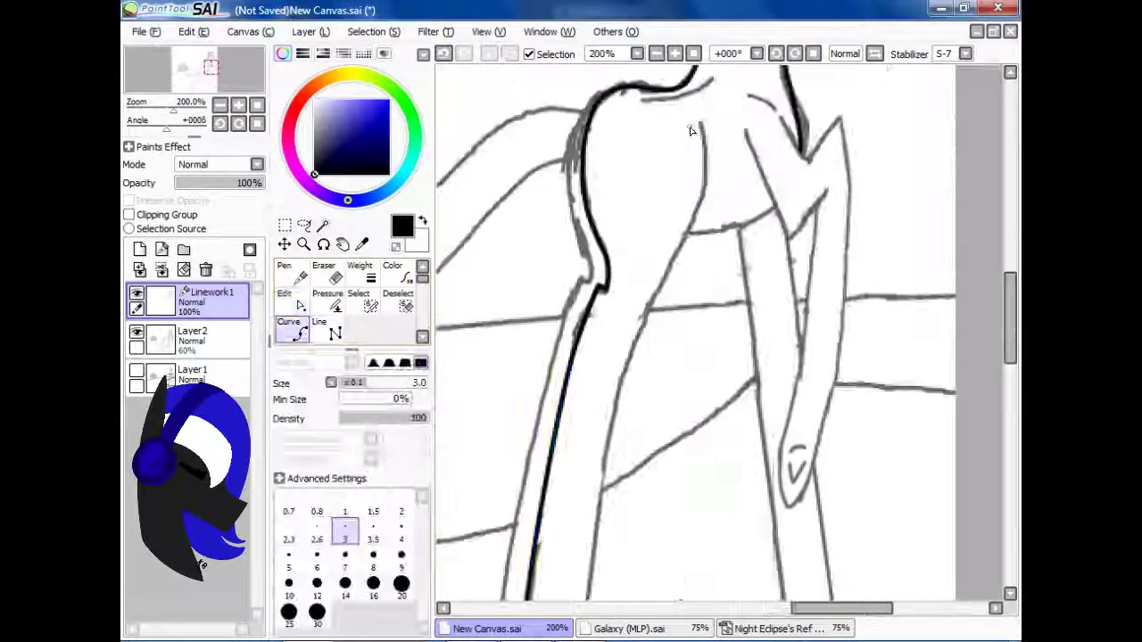
Trace the near foreleg's back edge from the body to the hoof, fit it to the sketch, and close the hoof's bottom.
{"action": "scroll", "coordinate": [626, 451], "scroll_direction": "down", "scroll_amount": 3}
{"action": "key", "text": "ctrl"}
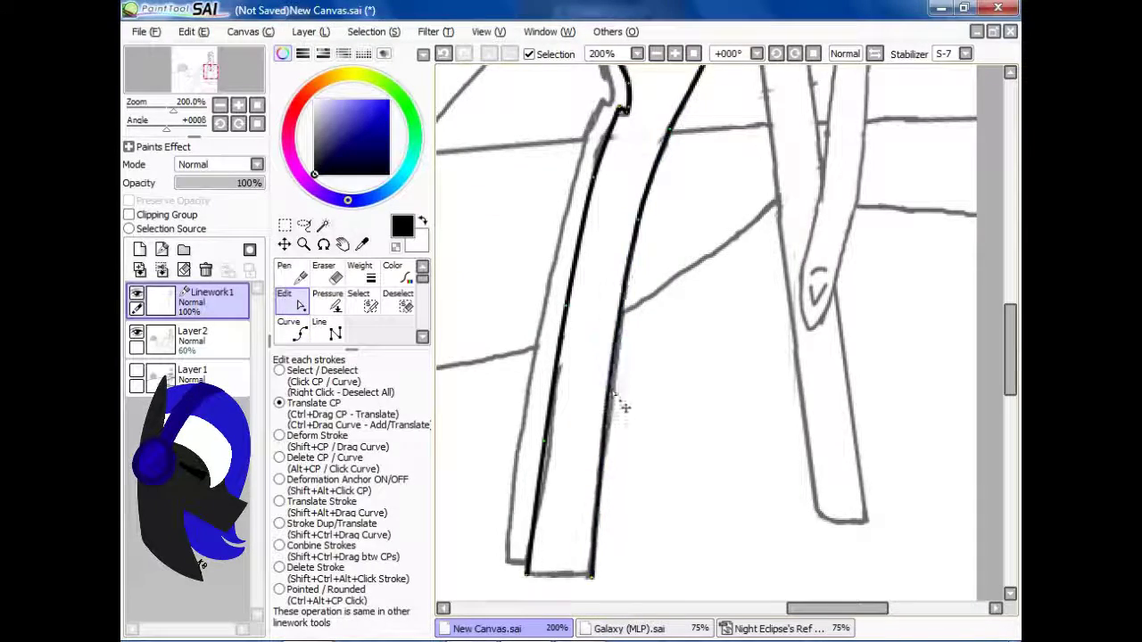
{"action": "scroll", "coordinate": [601, 553], "scroll_direction": "up", "scroll_amount": 3}
{"action": "left_click", "coordinate": [284, 271]}
{"action": "key", "text": "ctrl"}
Switch to the browser, reload the failed Nightcore - Untouchable video, and bring up the Counting Stars page.
{"action": "key", "text": "alt+Tab"}
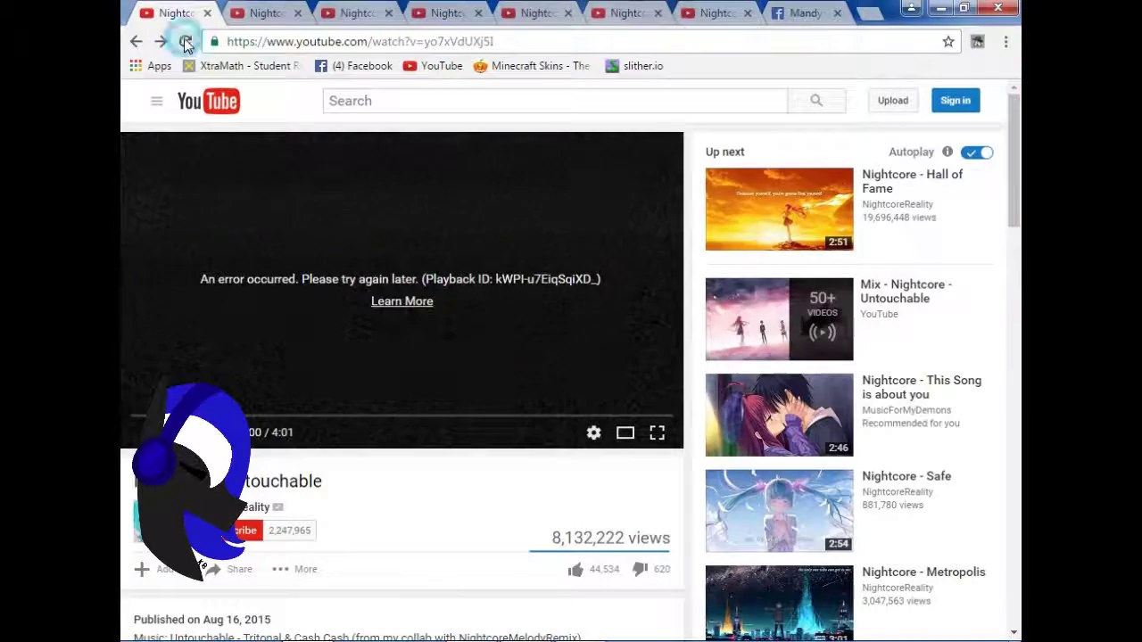
{"action": "left_click", "coordinate": [186, 41]}
{"action": "key", "text": "ctrl+Tab"}
{"action": "key", "text": "ctrl+Tab"}
{"action": "key", "text": "ctrl+Tab"}
{"action": "key", "text": "ctrl+Tab"}
{"action": "key", "text": "ctrl+Tab"}
{"action": "key", "text": "ctrl+Tab"}
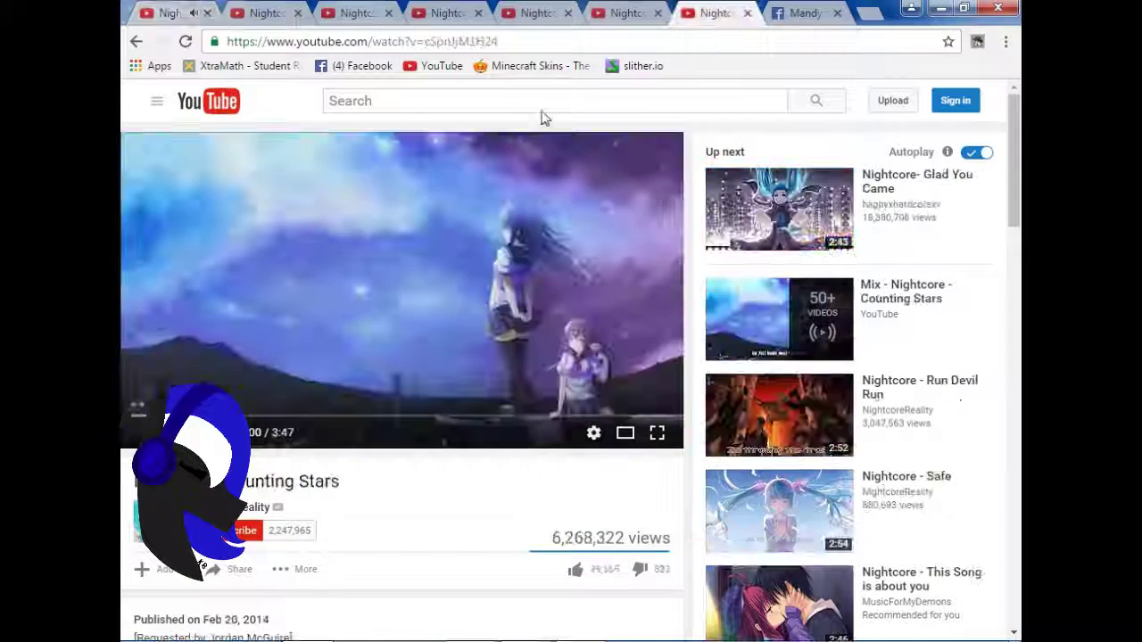
Search YouTube for "nightcore headphones".
{"action": "left_click", "coordinate": [495, 95]}
{"action": "type", "text": "Night"}
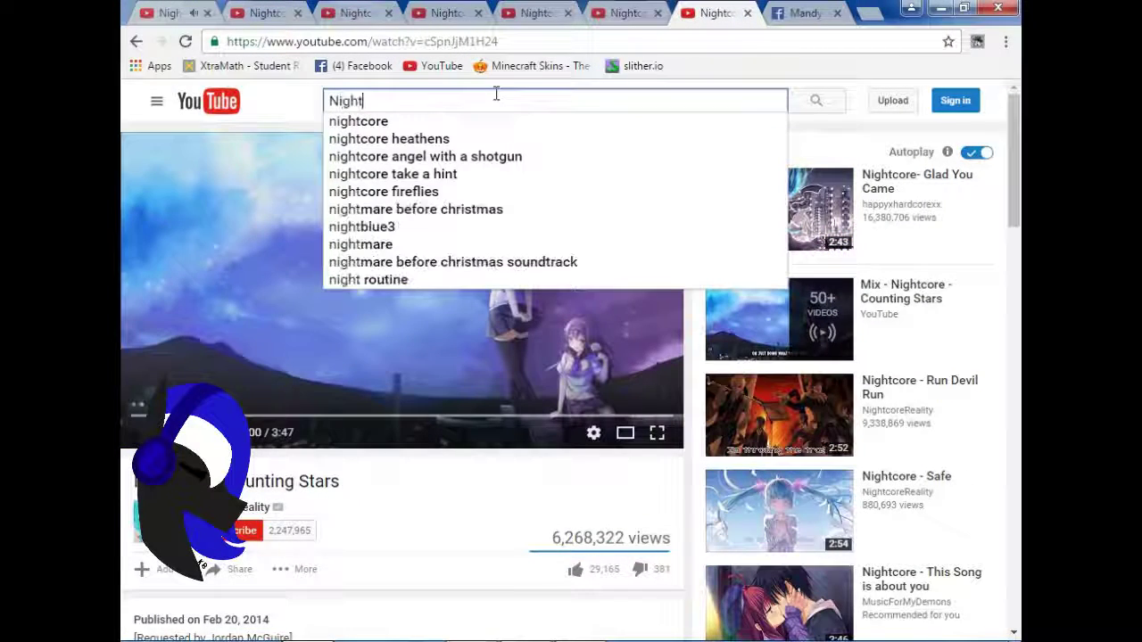
{"action": "type", "text": "core h"}
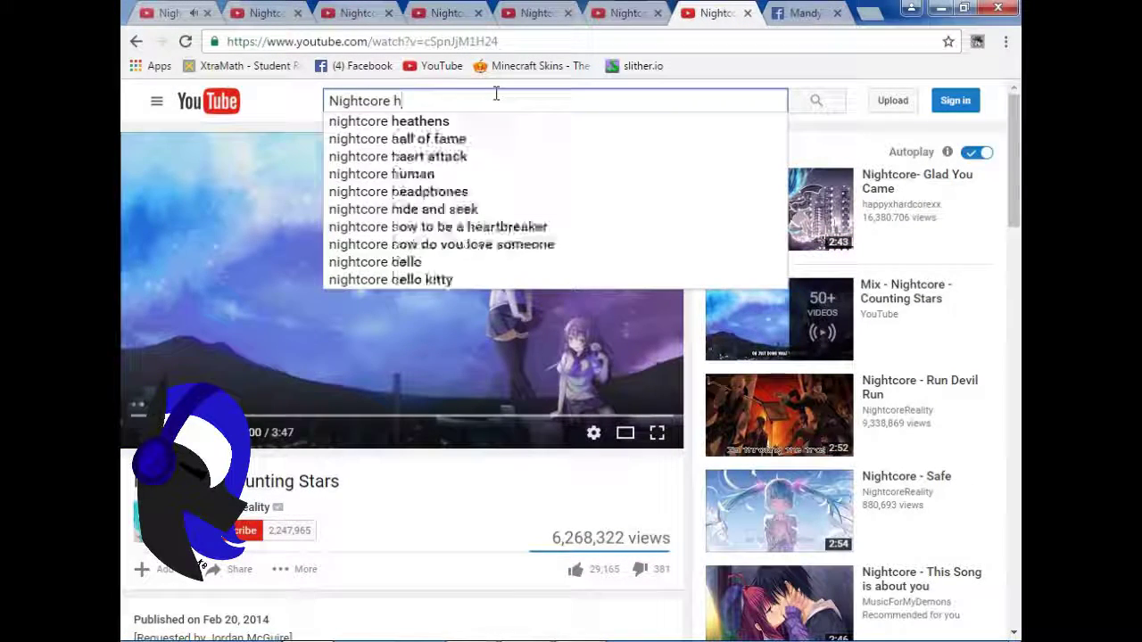
{"action": "left_click", "coordinate": [482, 191]}
Switch back to PaintTool SAI and trace the V-shaped inner edge at the top of the raised foreleg.
{"action": "key", "text": "alt+Tab"}
{"action": "left_click", "coordinate": [288, 330]}
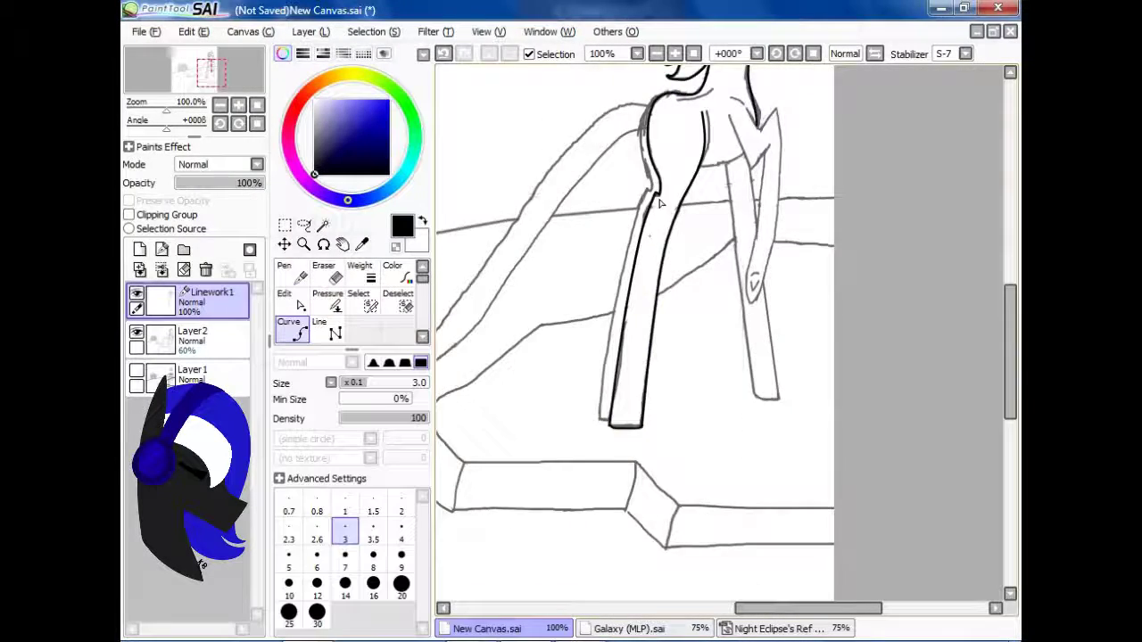
{"action": "left_click", "coordinate": [673, 178]}
{"action": "left_click", "coordinate": [740, 339]}
{"action": "double_click", "coordinate": [800, 270]}
Trace the raised foreleg's zigzag shoulder and both long edges down to the hoof, bending the outer edge to the sketch.
{"action": "scroll", "coordinate": [571, 230], "scroll_direction": "up", "scroll_amount": 1}
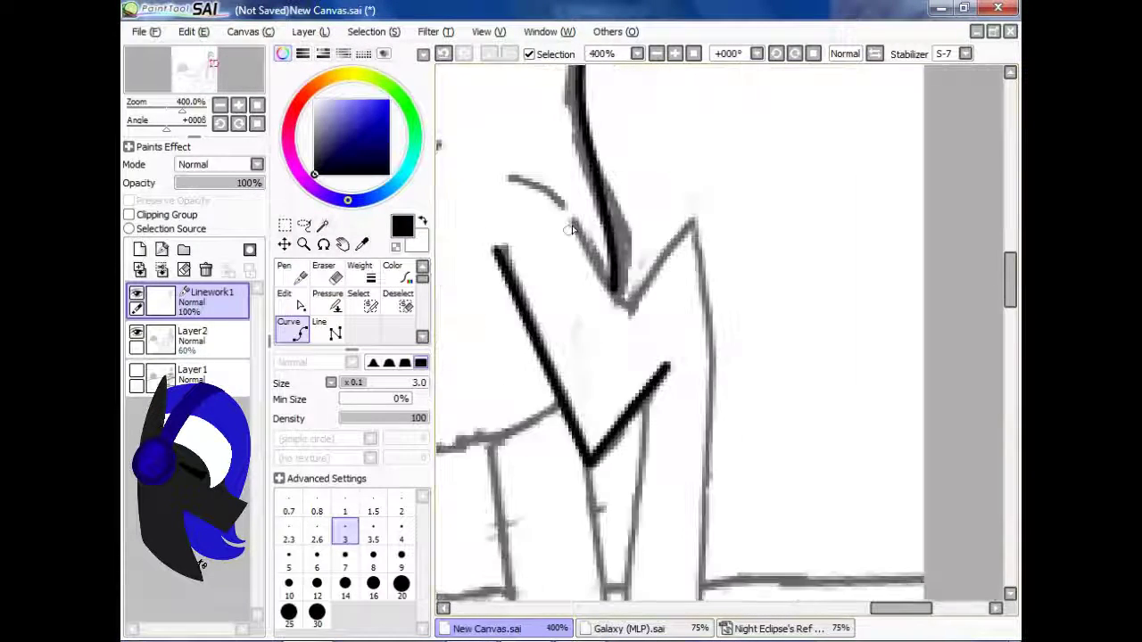
{"action": "scroll", "coordinate": [502, 282], "scroll_direction": "down", "scroll_amount": 1}
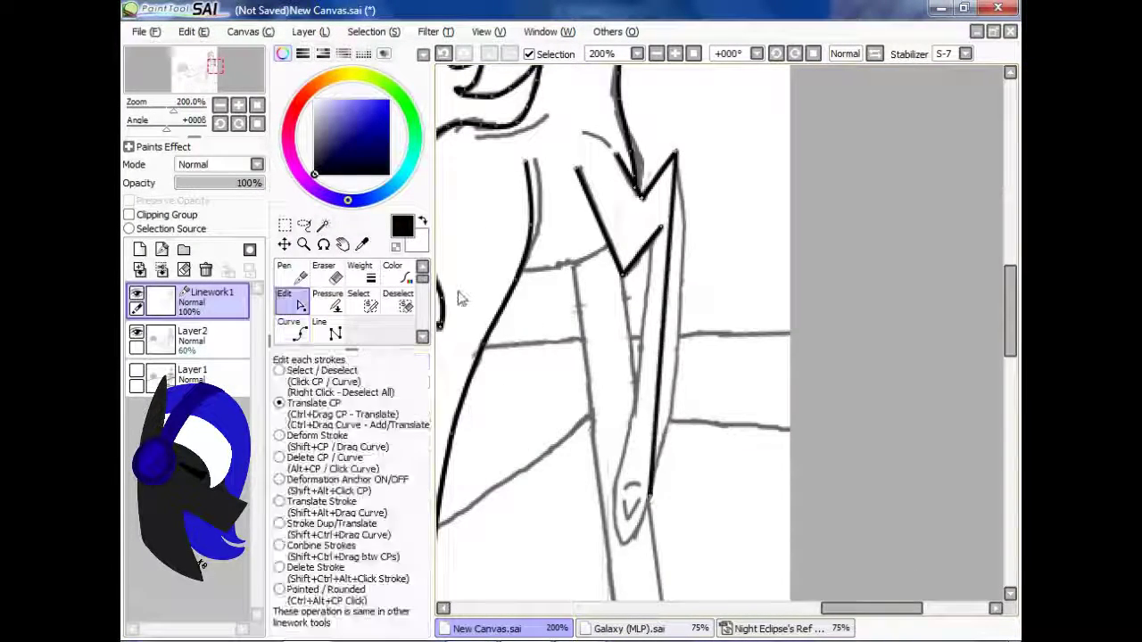
{"action": "double_click", "coordinate": [614, 483]}
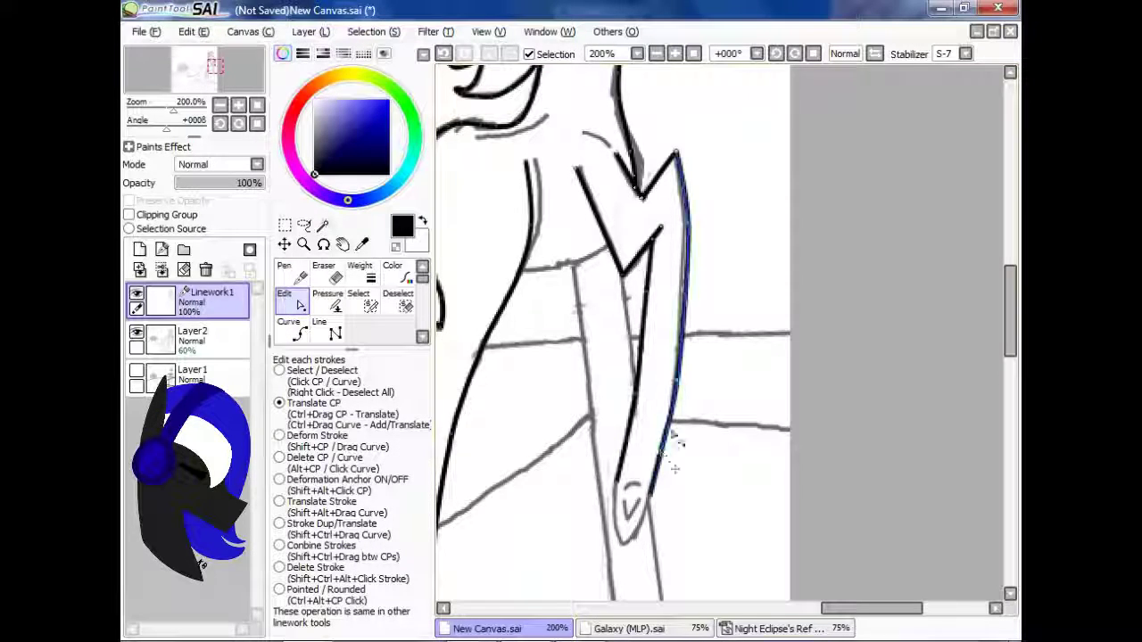
Trace the raised foreleg's hoof tip with a V-shaped stroke and round it by adjusting its control points.
{"action": "scroll", "coordinate": [527, 198], "scroll_direction": "up", "scroll_amount": 3}
{"action": "left_click", "coordinate": [527, 198]}
{"action": "left_click", "coordinate": [544, 325]}
{"action": "double_click", "coordinate": [629, 234]}
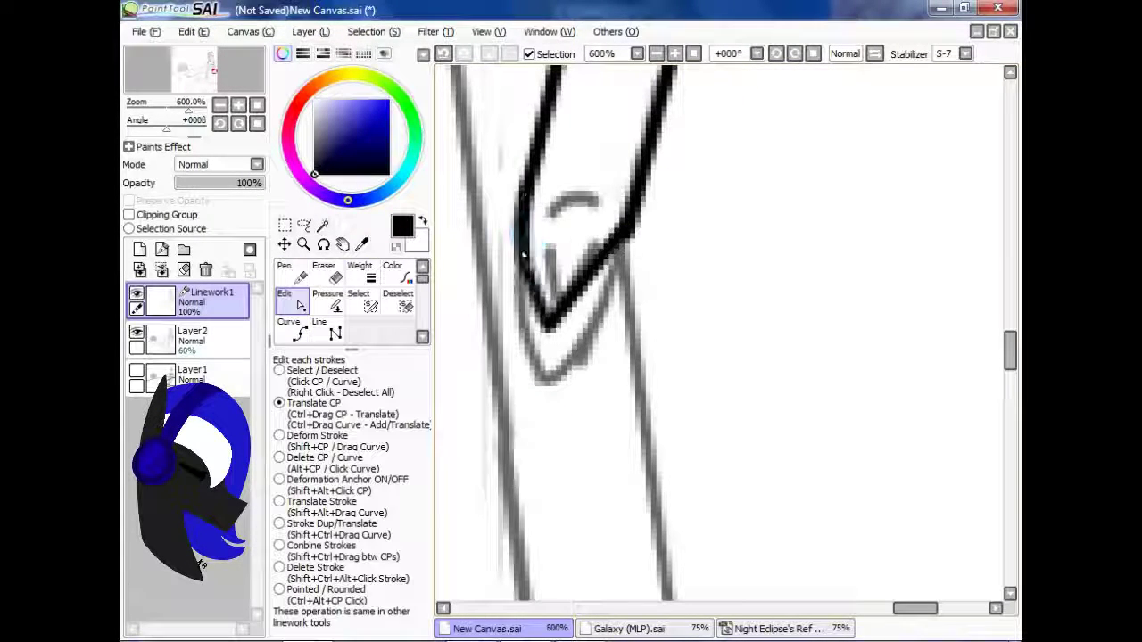
{"action": "key", "text": "ctrl"}
{"action": "left_click", "coordinate": [283, 295]}
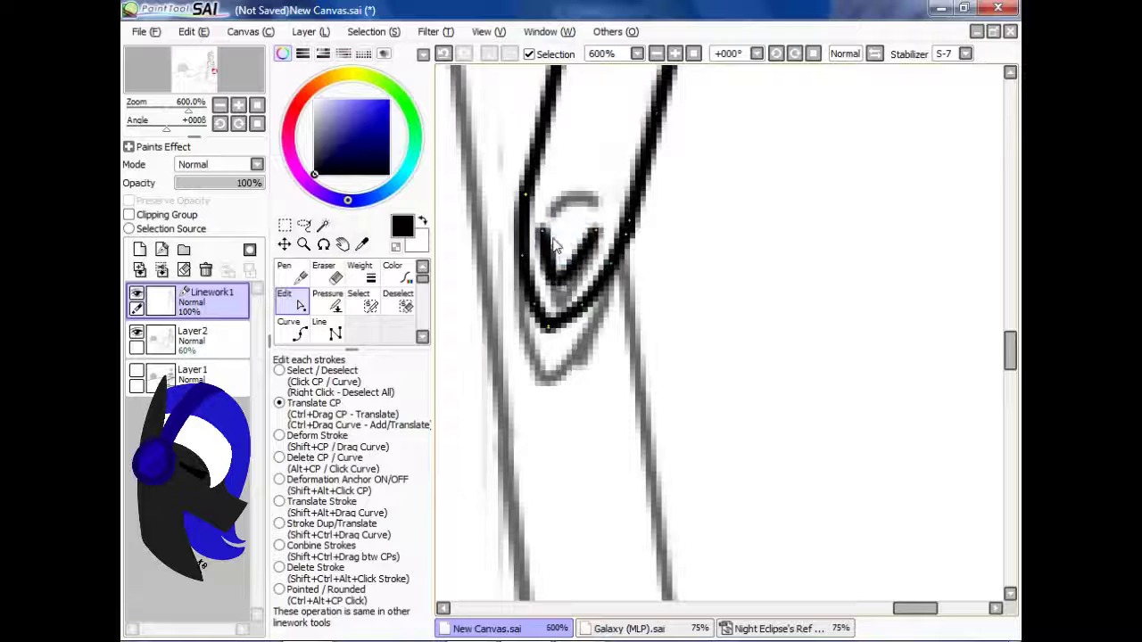
Thin the small V mark inside the raised hoof with the Pressure tool, and add a thinned arc above it.
{"action": "left_click", "coordinate": [328, 301]}
{"action": "left_click_drag", "start_coordinate": [586, 229], "coordinate": [562, 230]}
{"action": "left_click", "coordinate": [298, 332]}
{"action": "left_click", "coordinate": [553, 194]}
{"action": "left_click", "coordinate": [328, 301]}
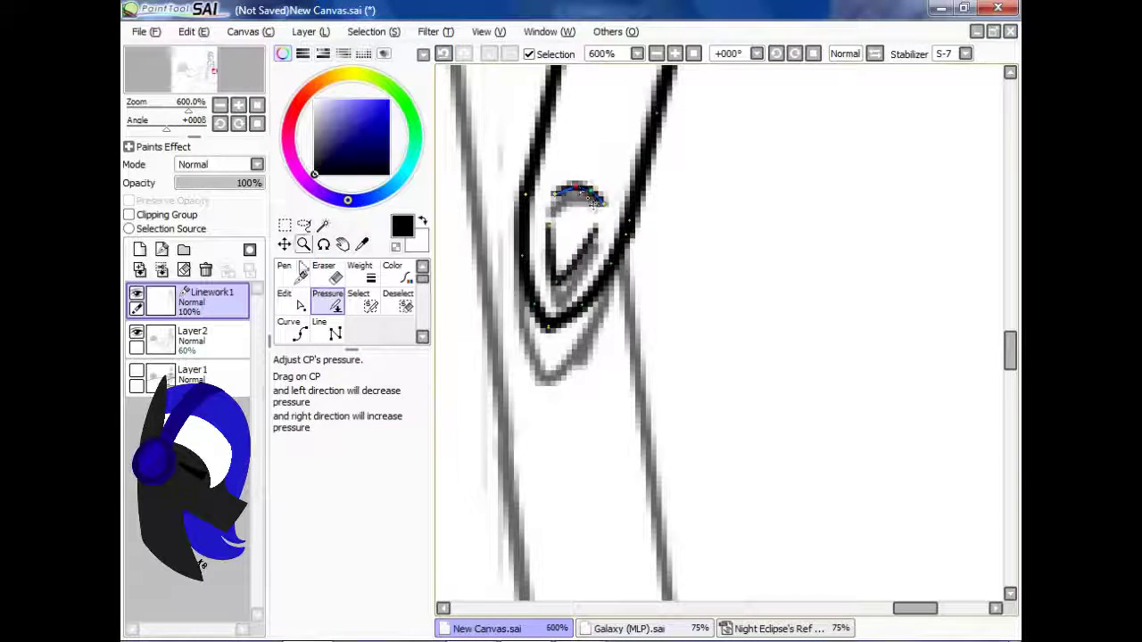
Trace the short shoulder arc beside the neck and the curved line beneath the throat.
{"action": "left_click", "coordinate": [299, 332]}
{"action": "scroll", "coordinate": [593, 202], "scroll_direction": "down", "scroll_amount": 5}
{"action": "scroll", "coordinate": [678, 267], "scroll_direction": "up", "scroll_amount": 3}
{"action": "left_click", "coordinate": [687, 223]}
{"action": "left_click", "coordinate": [620, 185]}
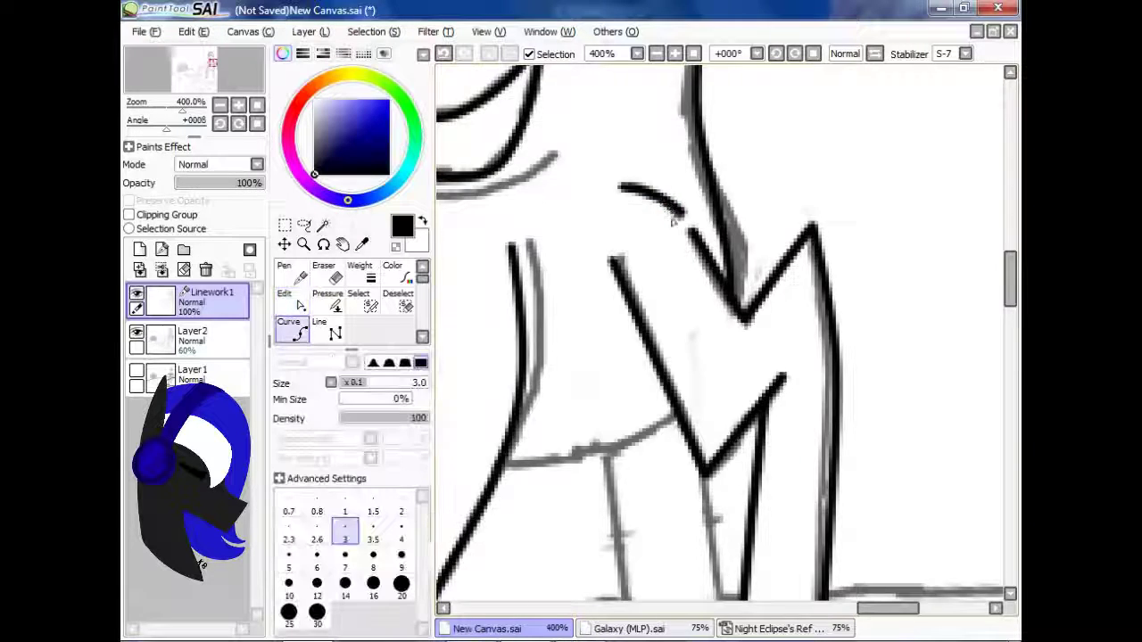
{"action": "scroll", "coordinate": [678, 205], "scroll_direction": "left", "scroll_amount": 3}
{"action": "left_click", "coordinate": [751, 159]}
Trace the edges of the far foreleg behind the raised one down to its hoof.
{"action": "scroll", "coordinate": [714, 356], "scroll_direction": "down", "scroll_amount": 3}
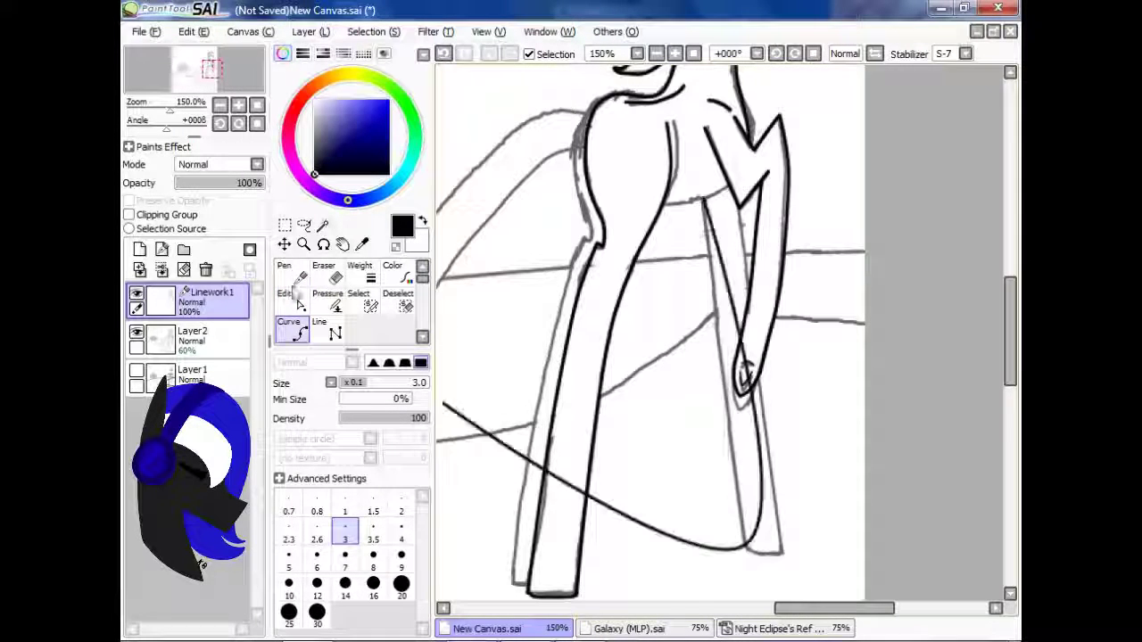
{"action": "left_click", "coordinate": [744, 379]}
{"action": "scroll", "coordinate": [790, 446], "scroll_direction": "up", "scroll_amount": 6}
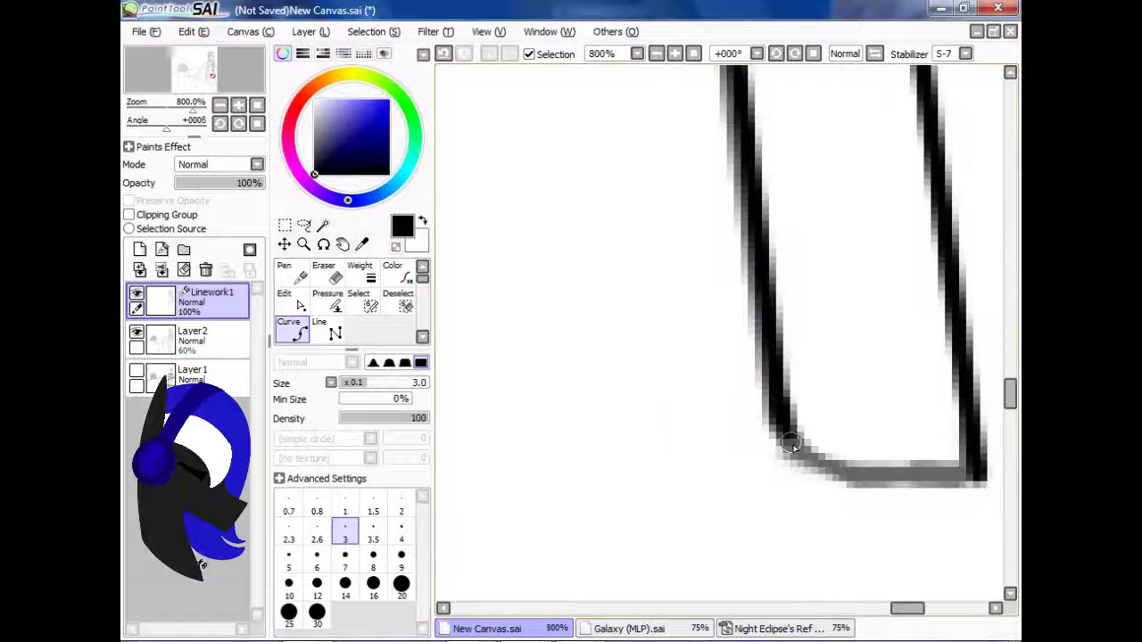
Trace the belly line between the forelegs and reshape it so it ends at the near foreleg's edge.
{"action": "scroll", "coordinate": [774, 454], "scroll_direction": "down", "scroll_amount": 5}
{"action": "scroll", "coordinate": [683, 361], "scroll_direction": "up", "scroll_amount": 4}
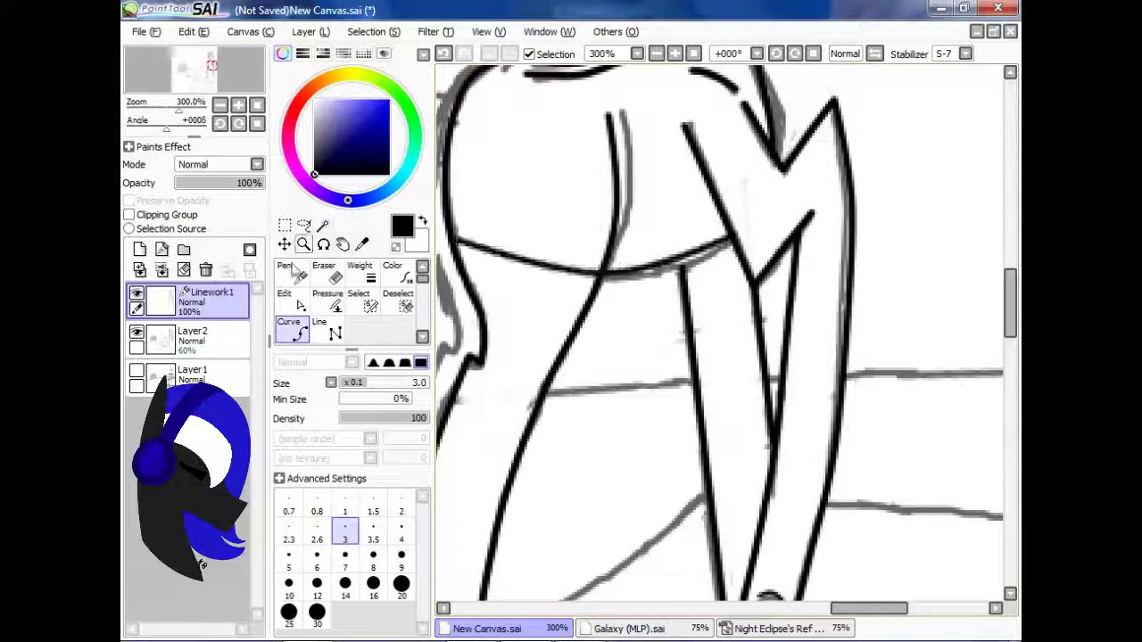
{"action": "key", "text": "ctrl"}
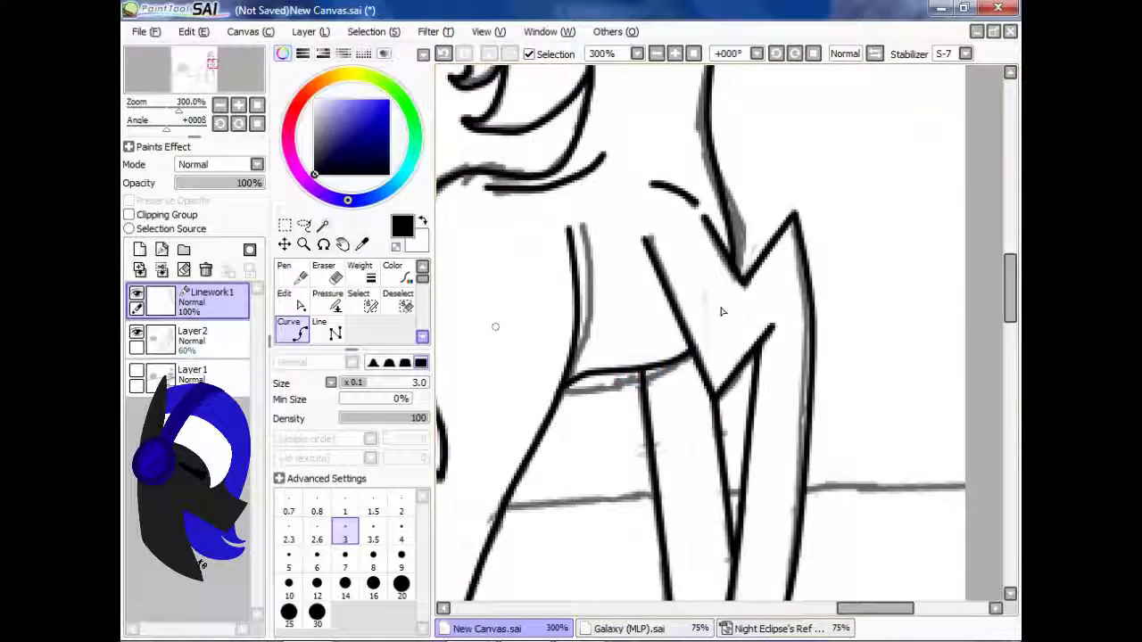
Trace the upper edge of the long curved shape behind the character, from its pointed tip up to the shoulder.
{"action": "scroll", "coordinate": [556, 397], "scroll_direction": "down", "scroll_amount": 2}
{"action": "scroll", "coordinate": [485, 384], "scroll_direction": "up", "scroll_amount": 1}
{"action": "left_click", "coordinate": [456, 370]}
{"action": "left_click", "coordinate": [571, 424]}
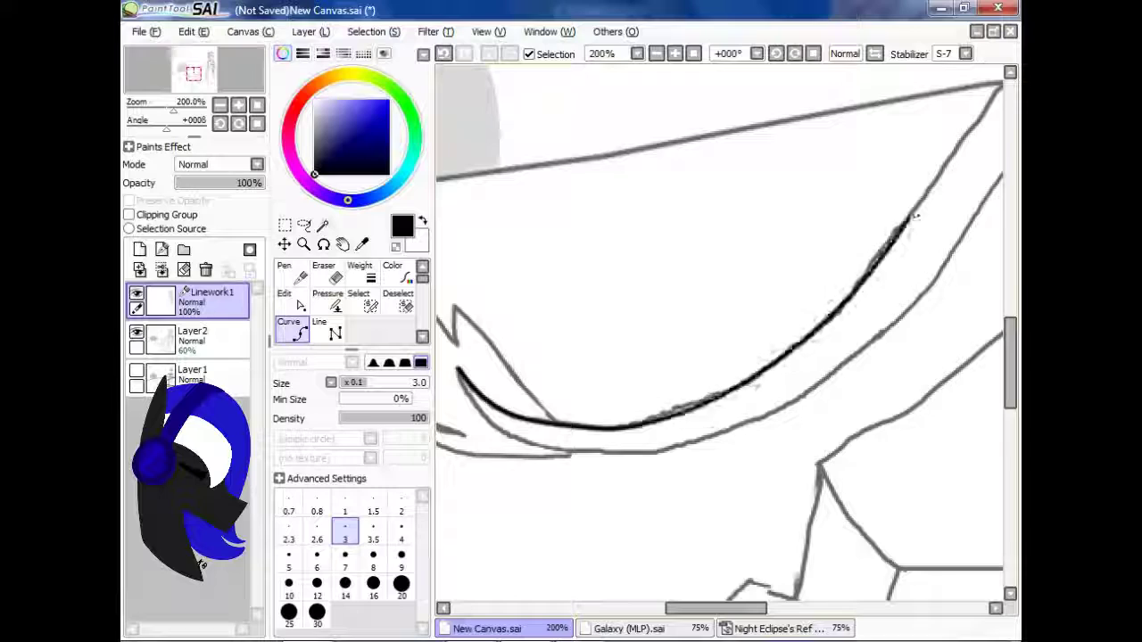
{"action": "scroll", "coordinate": [913, 216], "scroll_direction": "down", "scroll_amount": 3}
{"action": "scroll", "coordinate": [834, 276], "scroll_direction": "up", "scroll_amount": 3}
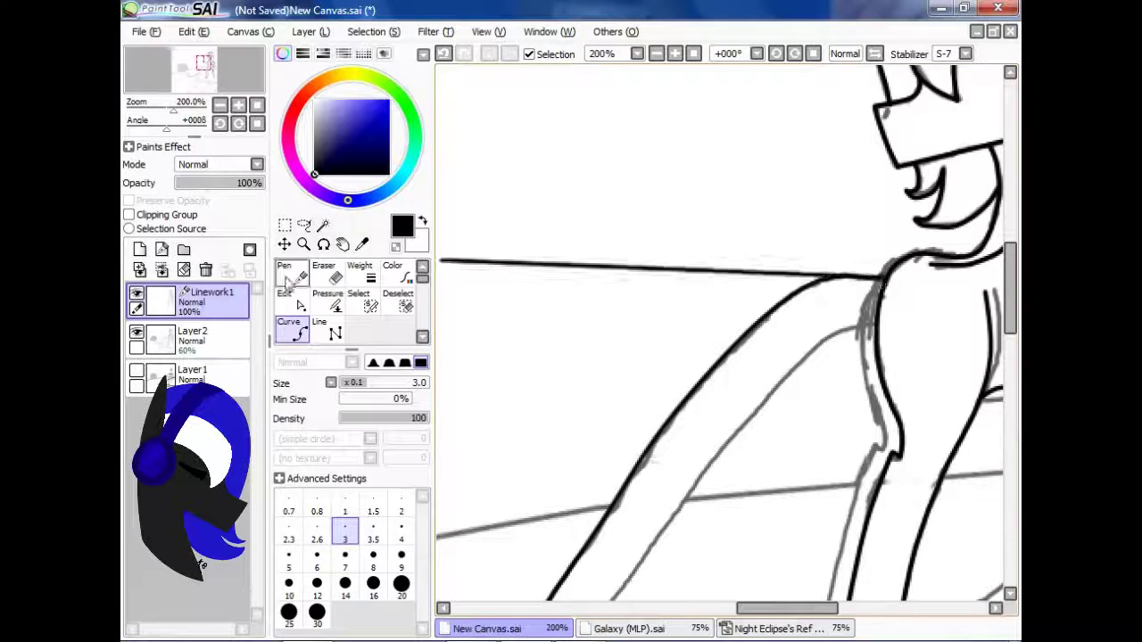
Trace the lower edge of the long curved shape from its pointed tip back up toward the body.
{"action": "key", "text": "ctrl"}
{"action": "scroll", "coordinate": [490, 352], "scroll_direction": "down", "scroll_amount": 3}
{"action": "scroll", "coordinate": [535, 383], "scroll_direction": "up", "scroll_amount": 3}
{"action": "left_click", "coordinate": [537, 382]}
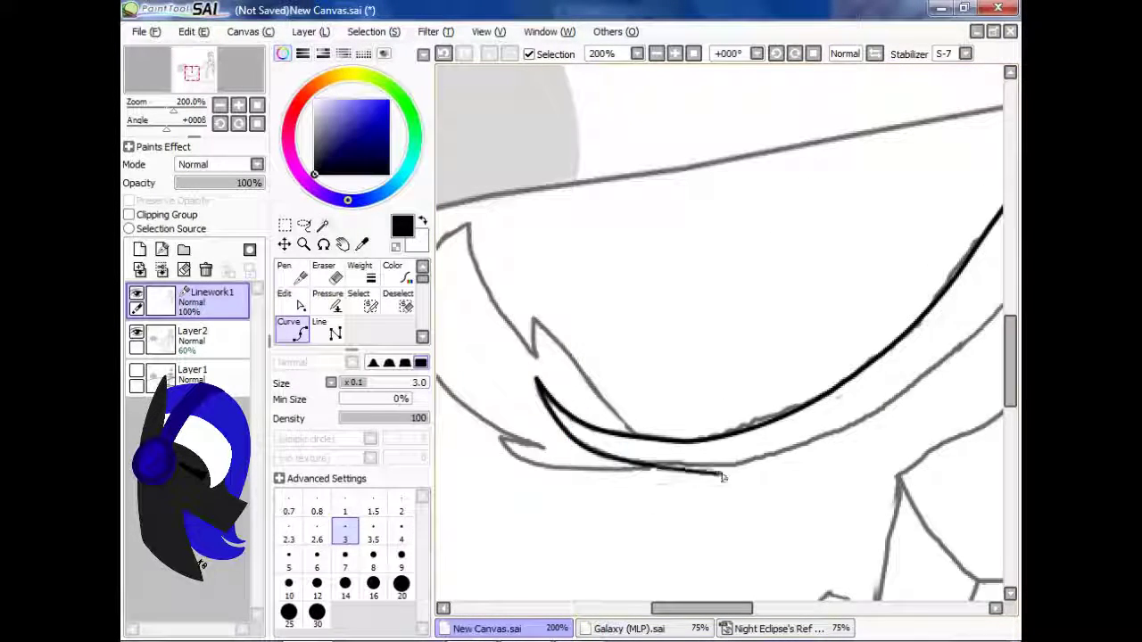
{"action": "scroll", "coordinate": [933, 376], "scroll_direction": "down", "scroll_amount": 1}
{"action": "scroll", "coordinate": [972, 212], "scroll_direction": "up", "scroll_amount": 1}
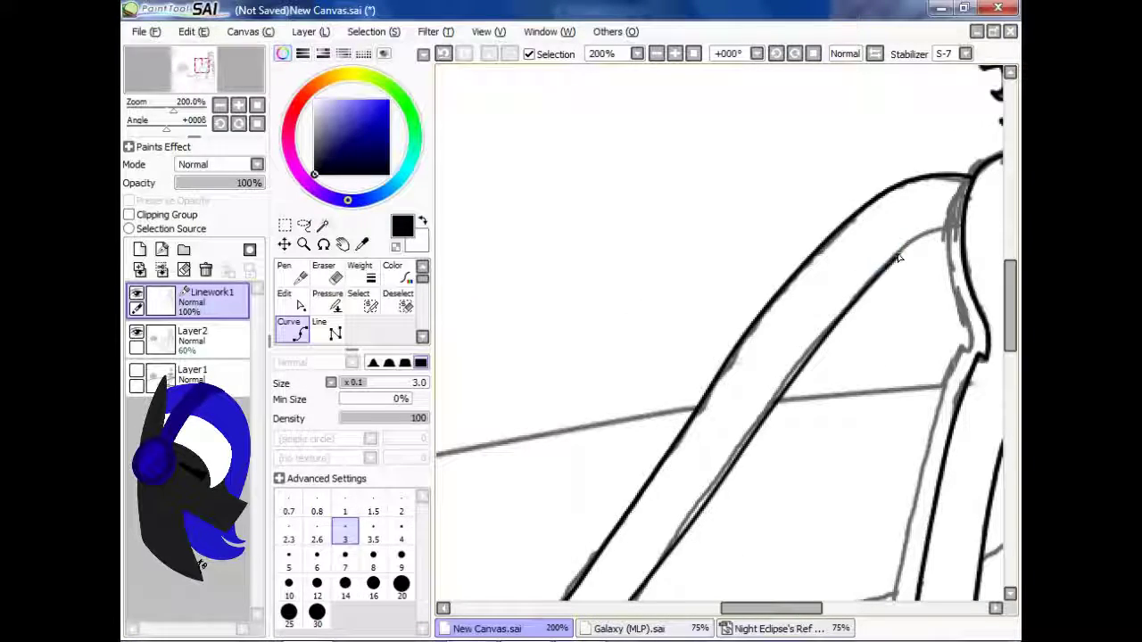
{"action": "scroll", "coordinate": [962, 230], "scroll_direction": "down", "scroll_amount": 5}
{"action": "scroll", "coordinate": [754, 375], "scroll_direction": "up", "scroll_amount": 5}
{"action": "key", "text": "ctrl"}
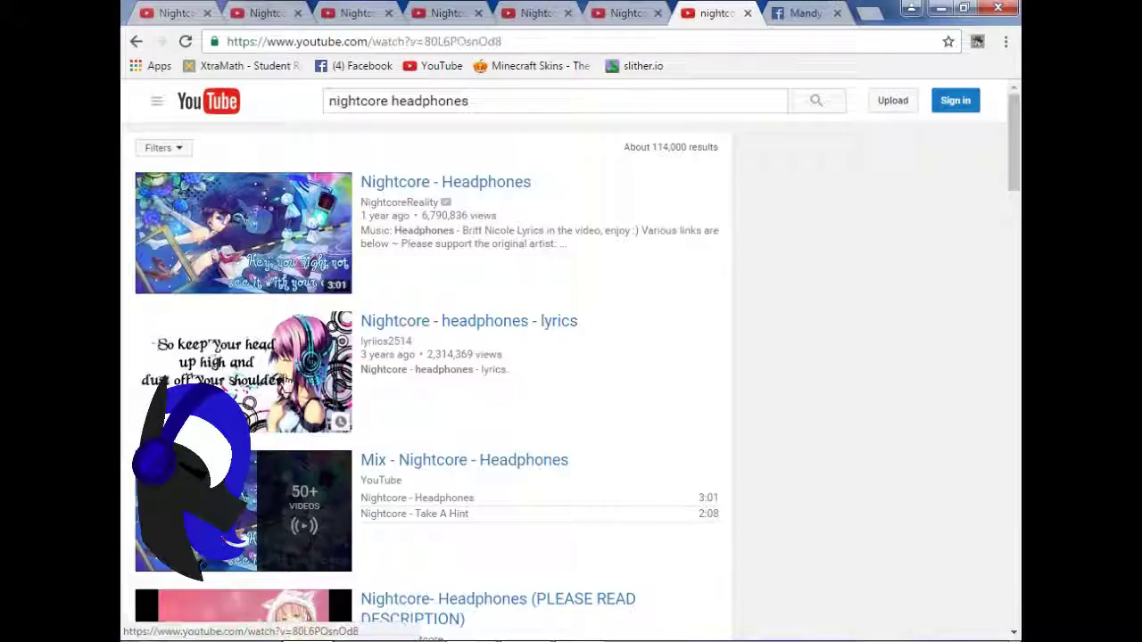
Play the "Nightcore - headphones - lyrics" video from the search results.
{"action": "left_click", "coordinate": [204, 408]}
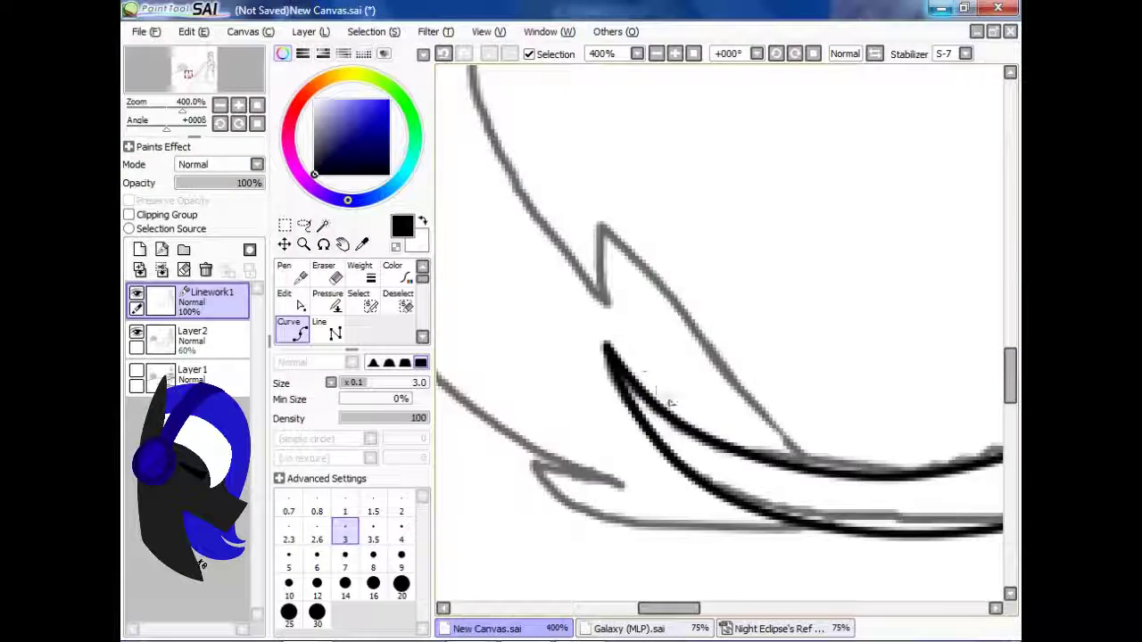
Return to PaintTool SAI and ink the upper barb and curved outer edges of the tuft at the tail's tip.
{"action": "scroll", "coordinate": [718, 335], "scroll_direction": "down", "scroll_amount": 1}
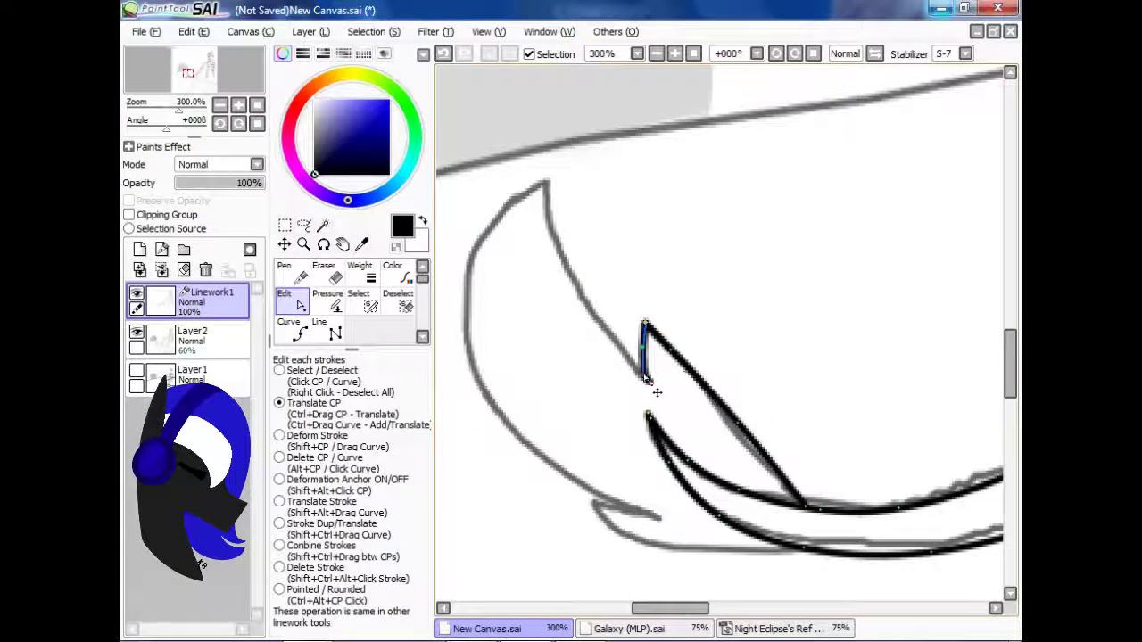
{"action": "left_click", "coordinate": [648, 379]}
{"action": "key", "text": "ctrl"}
{"action": "mouse_move", "coordinate": [648, 379]}
{"action": "left_mouse_down"}
{"action": "mouse_move", "coordinate": [553, 419]}
{"action": "mouse_move", "coordinate": [492, 362]}
{"action": "mouse_move", "coordinate": [535, 464]}
{"action": "left_mouse_up"}
Ink the small lower barb of the tail tuft and connect its underside to the tail's lower edge.
{"action": "scroll", "coordinate": [683, 393], "scroll_direction": "up", "scroll_amount": 3}
{"action": "left_click", "coordinate": [300, 302]}
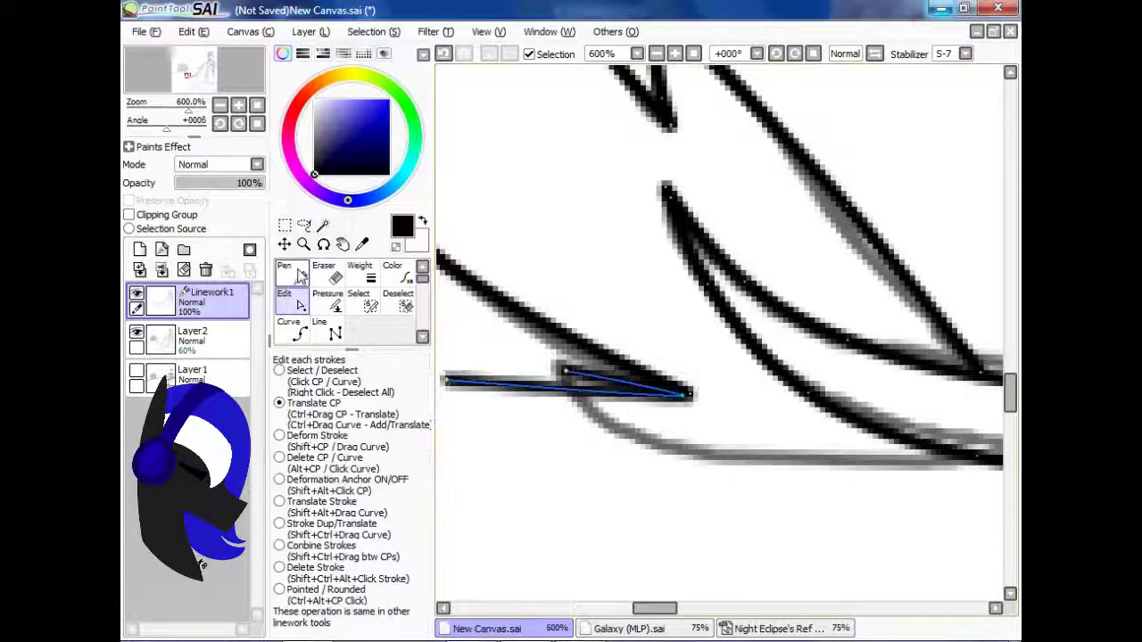
{"action": "key", "text": "ctrl"}
{"action": "mouse_move", "coordinate": [574, 381]}
{"action": "left_mouse_down"}
{"action": "mouse_move", "coordinate": [518, 330]}
{"action": "mouse_move", "coordinate": [838, 468]}
{"action": "left_mouse_up"}
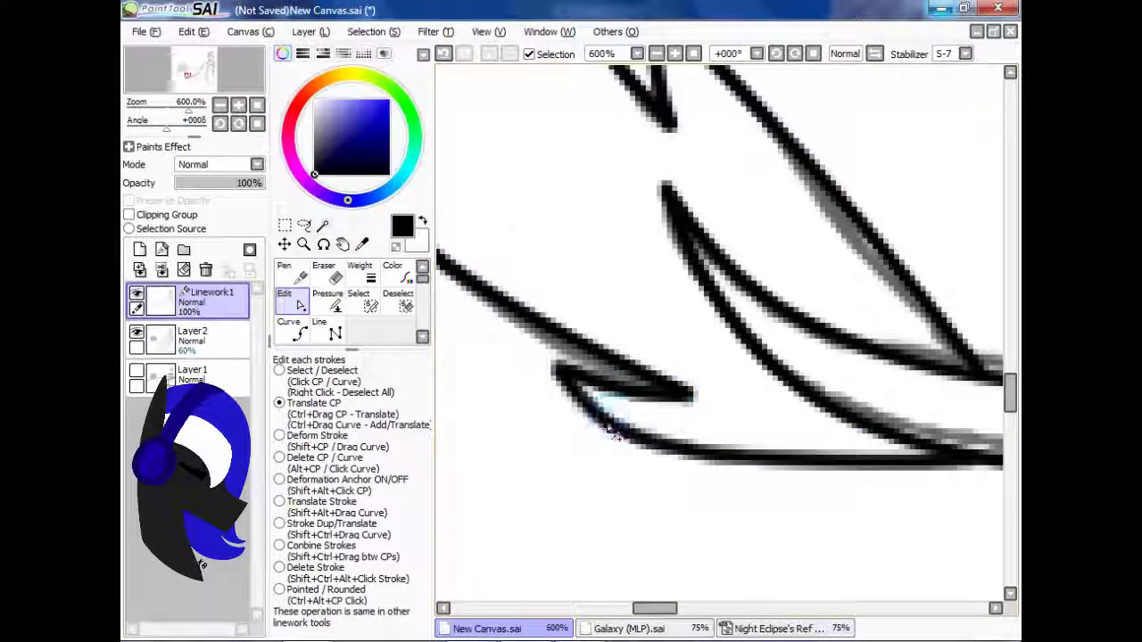
Trace the visible outer edge of the far leg behind the near one, from the chest down to its hoof.
{"action": "scroll", "coordinate": [614, 434], "scroll_direction": "down", "scroll_amount": 9}
{"action": "key", "text": "c"}
{"action": "scroll", "coordinate": [783, 260], "scroll_direction": "up", "scroll_amount": 5}
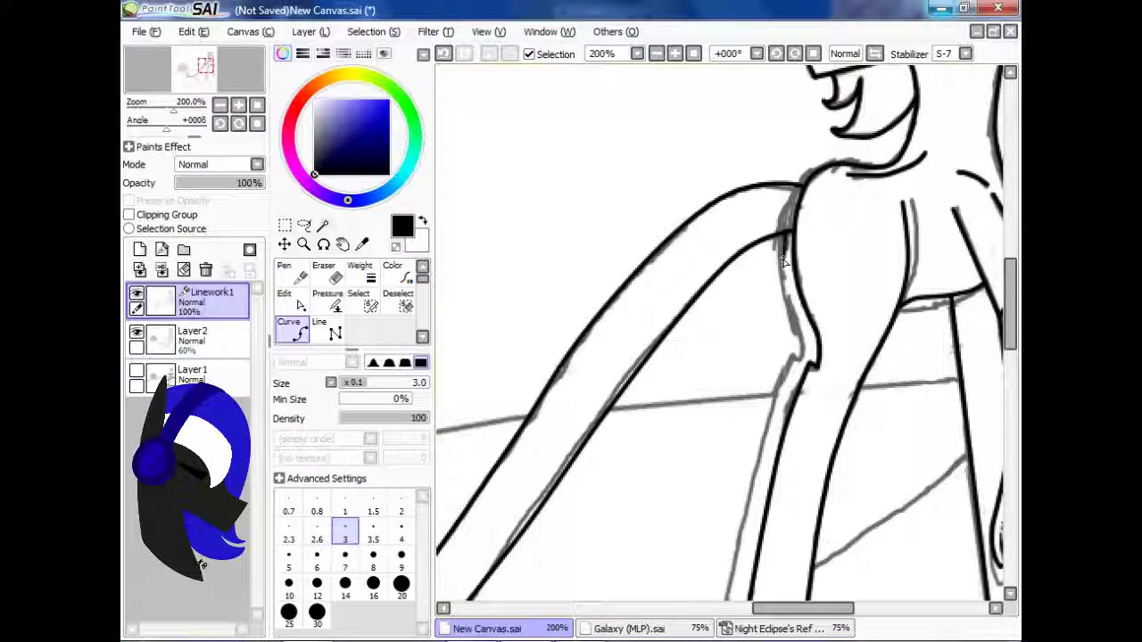
{"action": "scroll", "coordinate": [727, 269], "scroll_direction": "down", "scroll_amount": 1}
{"action": "scroll", "coordinate": [732, 268], "scroll_direction": "down", "scroll_amount": 2}
{"action": "key", "text": "ctrl"}
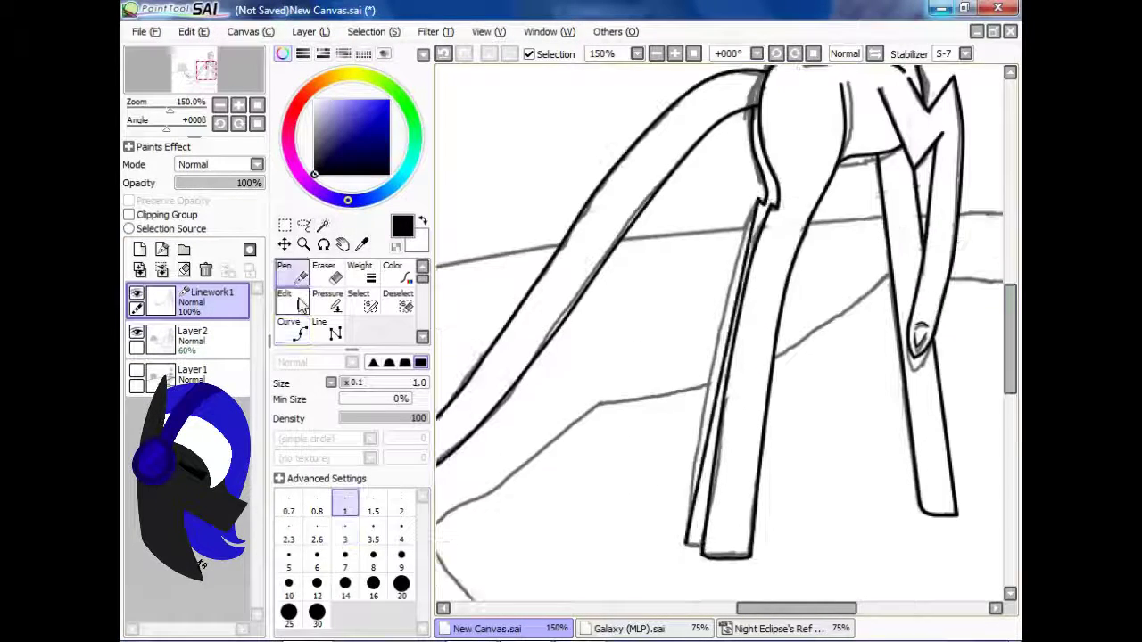
{"action": "scroll", "coordinate": [700, 445], "scroll_direction": "up", "scroll_amount": 1}
{"action": "scroll", "coordinate": [688, 420], "scroll_direction": "up", "scroll_amount": 2}
{"action": "key", "text": "ctrl"}
Hide the sketch on Layer2 to examine the black linework alone, and show the sketch again.
{"action": "scroll", "coordinate": [491, 362], "scroll_direction": "down", "scroll_amount": 5}
{"action": "left_click", "coordinate": [139, 332]}
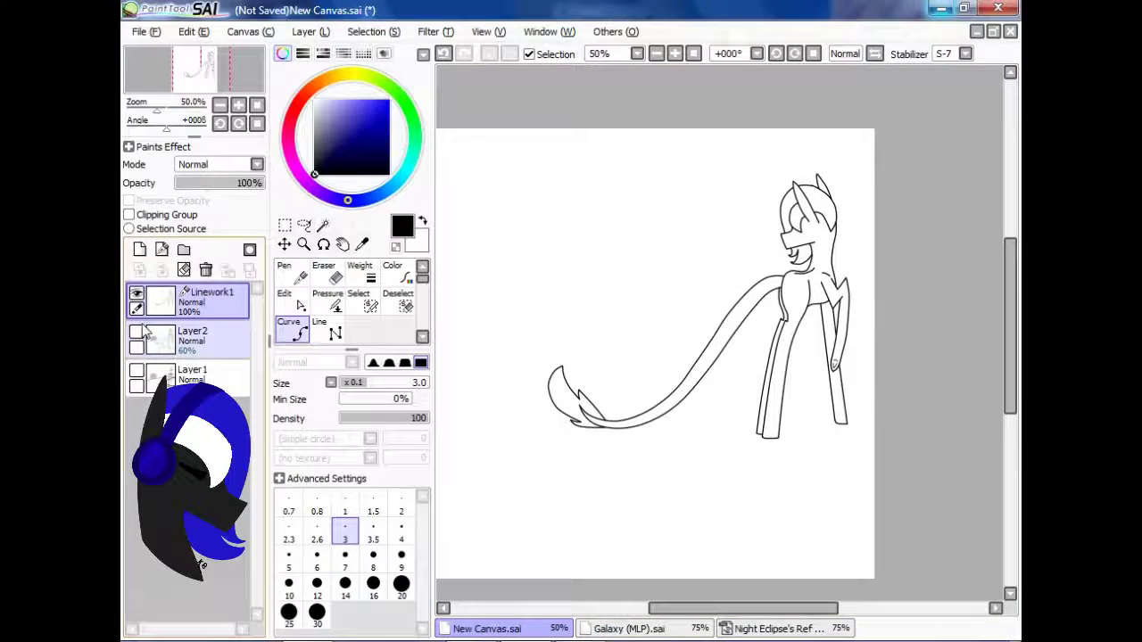
{"action": "scroll", "coordinate": [758, 133], "scroll_direction": "up", "scroll_amount": 5}
{"action": "scroll", "coordinate": [757, 132], "scroll_direction": "down", "scroll_amount": 5}
{"action": "key", "text": "n"}
{"action": "left_click", "coordinate": [137, 333]}
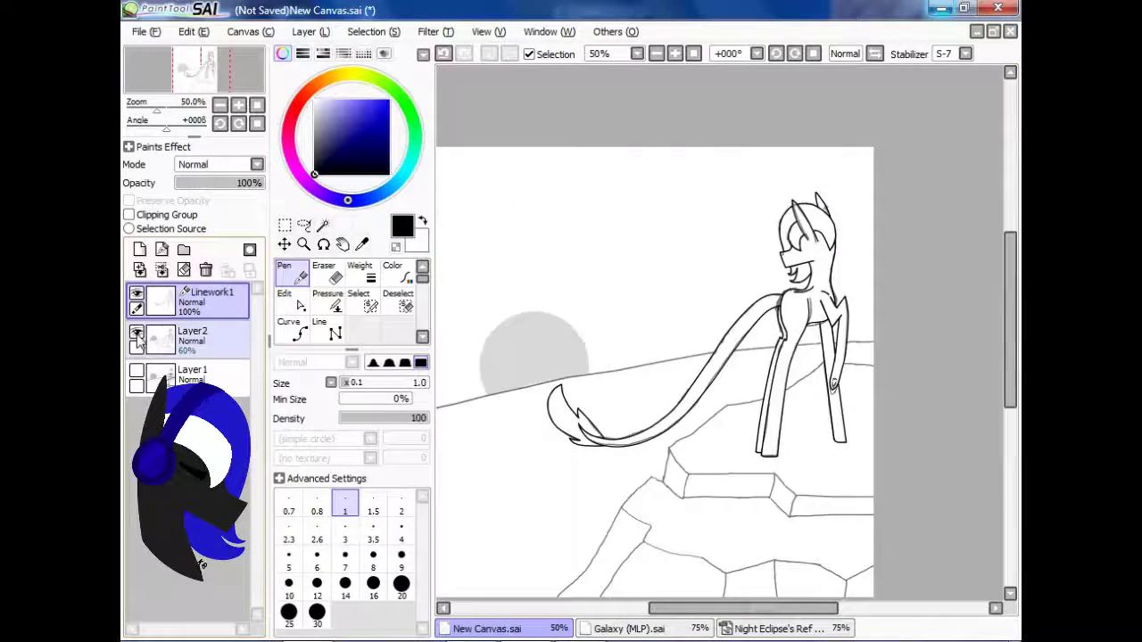
With Layer2 hidden, adjust the line end where the far foreleg meets the raised hoof, and make Layer2 visible again.
{"action": "left_click", "coordinate": [138, 332]}
{"action": "scroll", "coordinate": [650, 242], "scroll_direction": "up", "scroll_amount": 5}
{"action": "key", "text": "ctrl"}
{"action": "scroll", "coordinate": [658, 247], "scroll_direction": "down", "scroll_amount": 4}
{"action": "scroll", "coordinate": [783, 430], "scroll_direction": "up", "scroll_amount": 5}
{"action": "key", "text": "ctrl"}
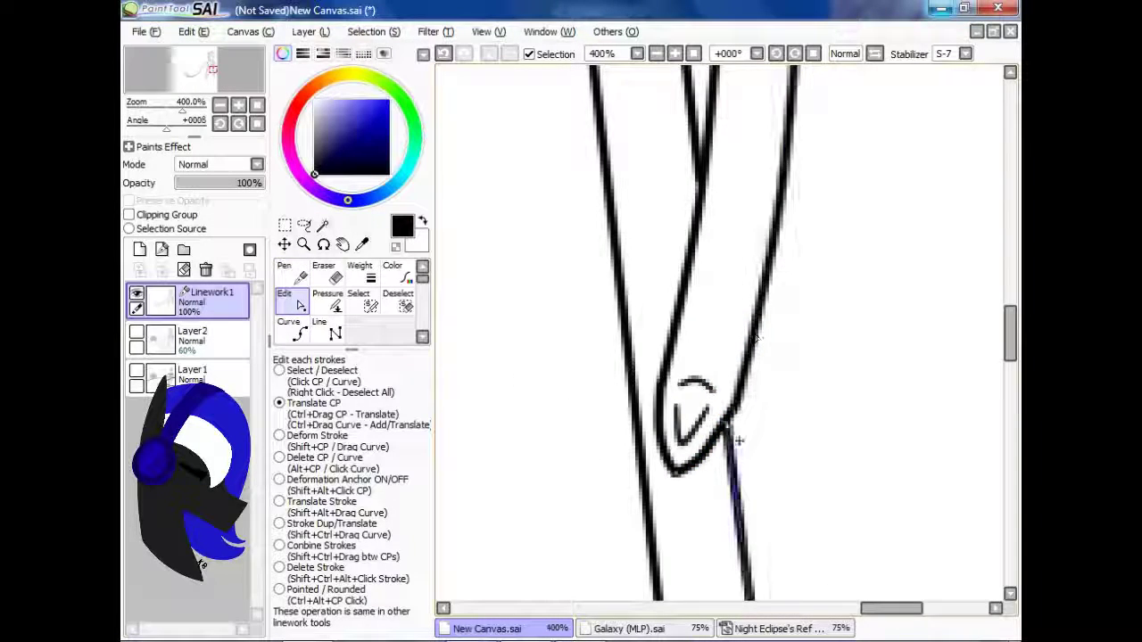
{"action": "scroll", "coordinate": [738, 440], "scroll_direction": "down", "scroll_amount": 5}
{"action": "key", "text": "n"}
{"action": "scroll", "coordinate": [738, 440], "scroll_direction": "up", "scroll_amount": 1}
{"action": "left_click", "coordinate": [137, 333]}
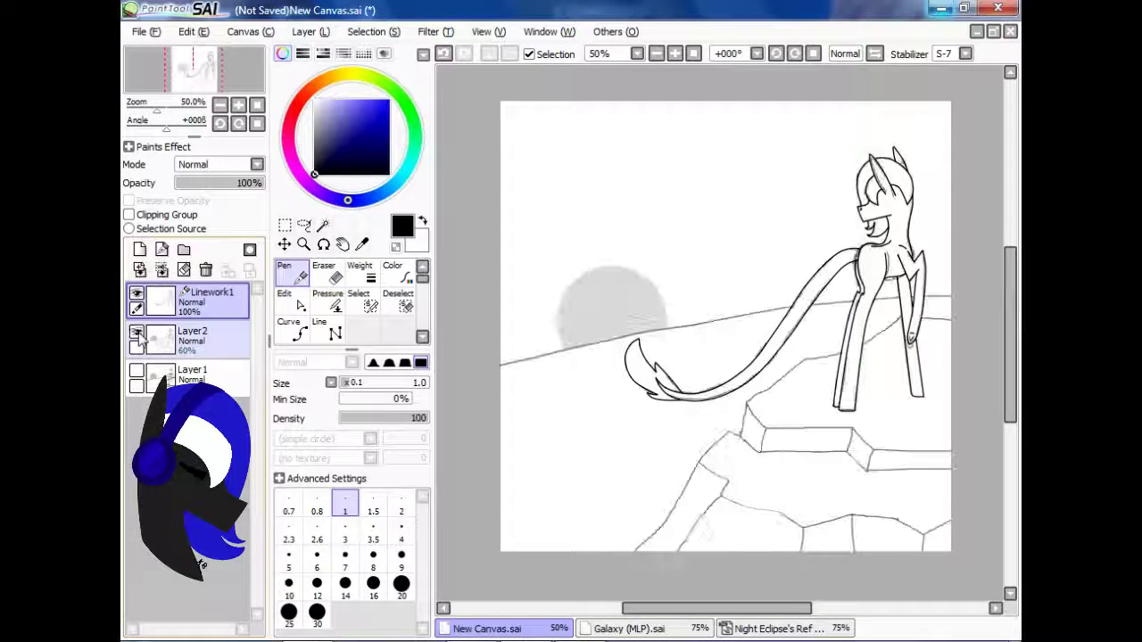
Create a layer folder between Layer2 and Layer1 and name it BG.
{"action": "double_click", "coordinate": [165, 364]}
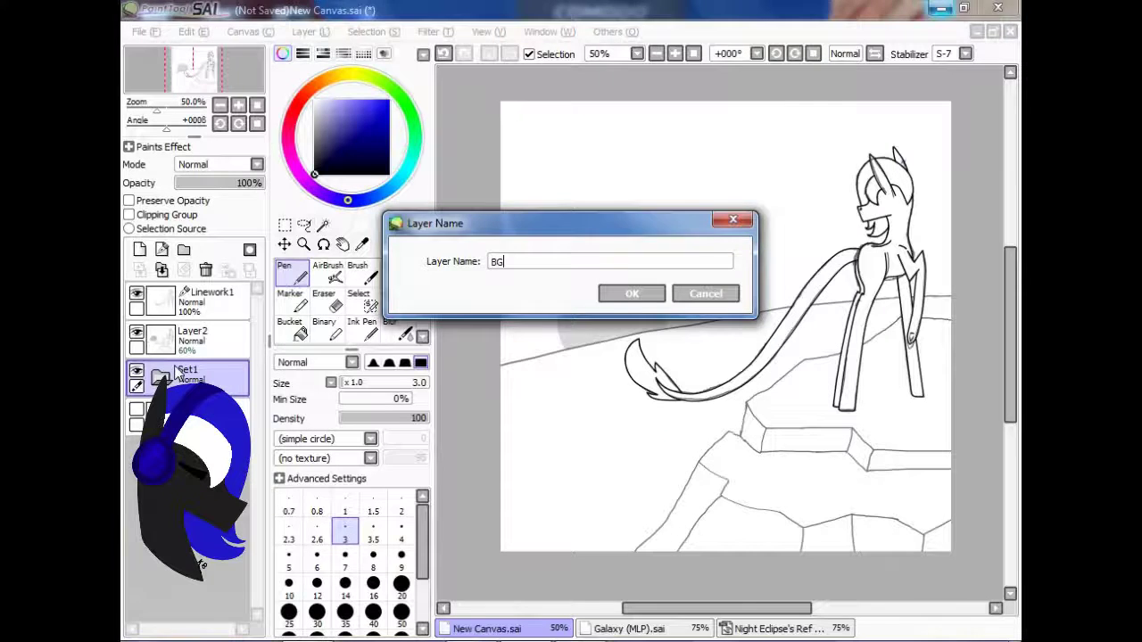
{"action": "key", "text": "Return"}
{"action": "left_click", "coordinate": [192, 337]}
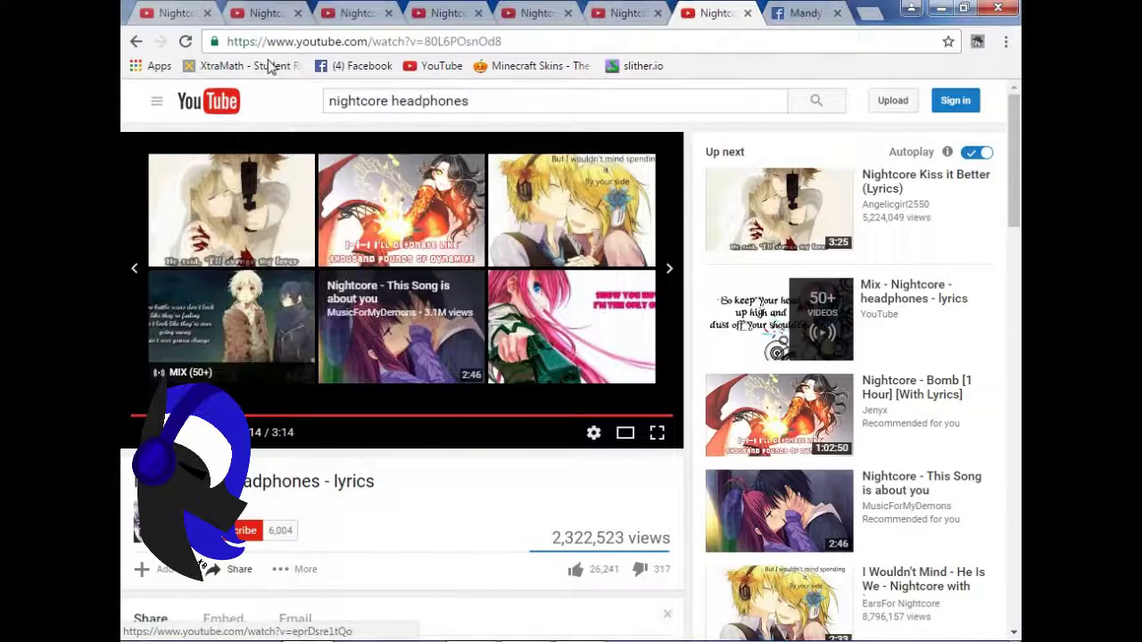
Switch to YouTube, search for "nightcore invisible" and start one of the videos found.
{"action": "key", "text": "ctrl+1"}
{"action": "left_click", "coordinate": [490, 101]}
{"action": "type", "text": "Night"}
{"action": "key", "text": "BackSpace"}
{"action": "type", "text": "core in"}
{"action": "left_click", "coordinate": [446, 173]}
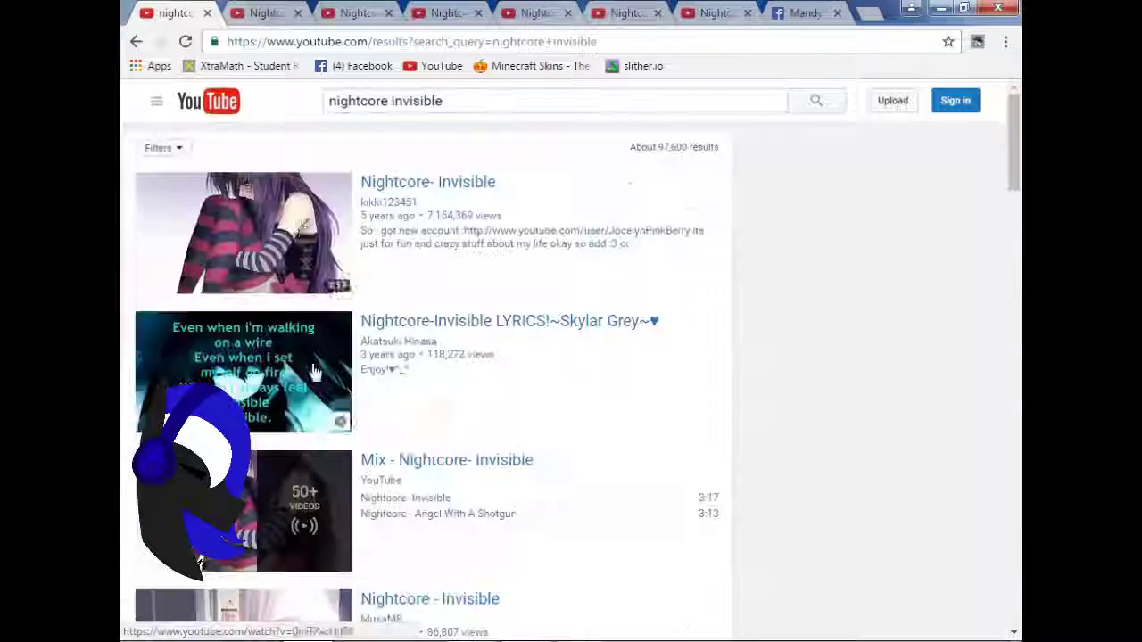
{"action": "left_click", "coordinate": [348, 176]}
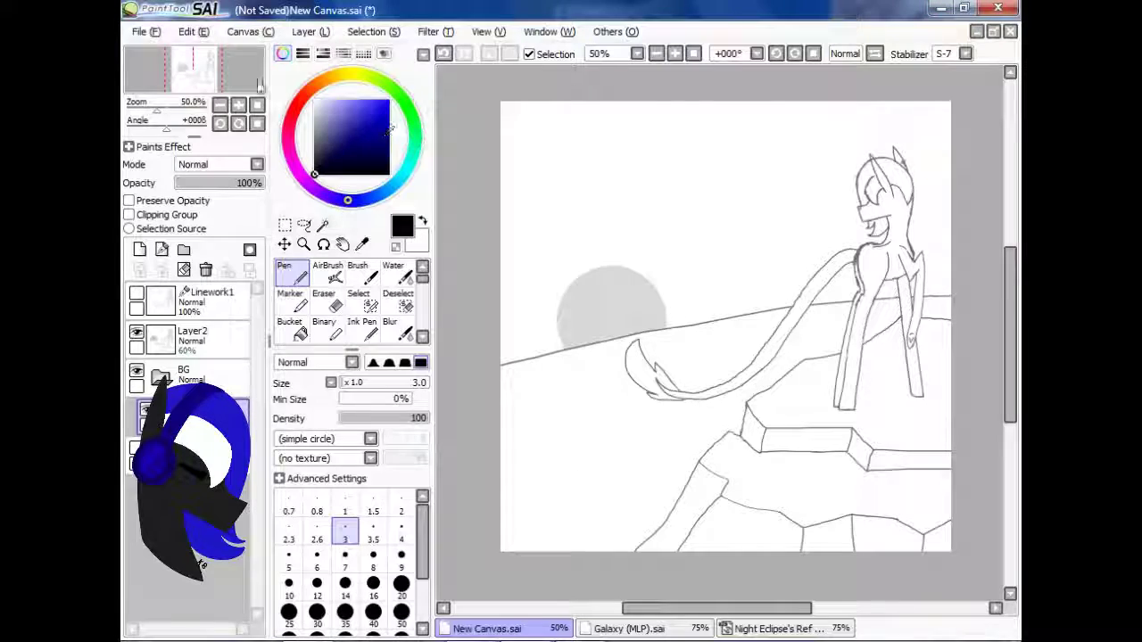
On a new linework layer in BG, draw a size 30 green curve along the sketched horizon and fill the hill below it green.
{"action": "left_click", "coordinate": [161, 249]}
{"action": "left_click", "coordinate": [334, 333]}
{"action": "left_click", "coordinate": [502, 369]}
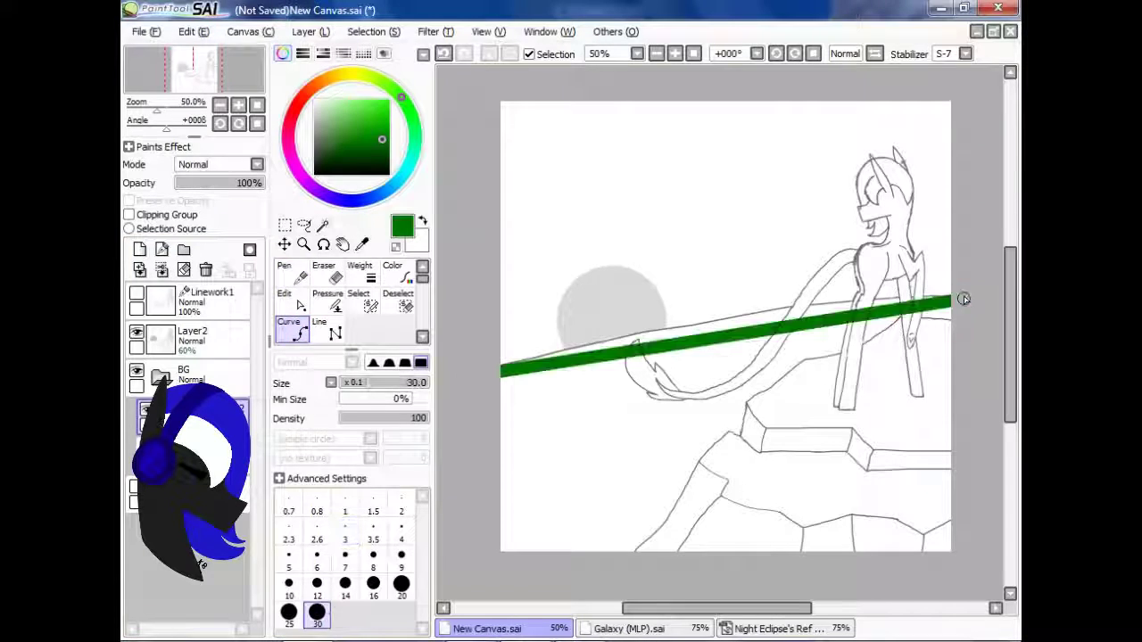
{"action": "left_click", "coordinate": [960, 300]}
{"action": "key", "text": "ctrl"}
{"action": "left_click", "coordinate": [602, 425]}
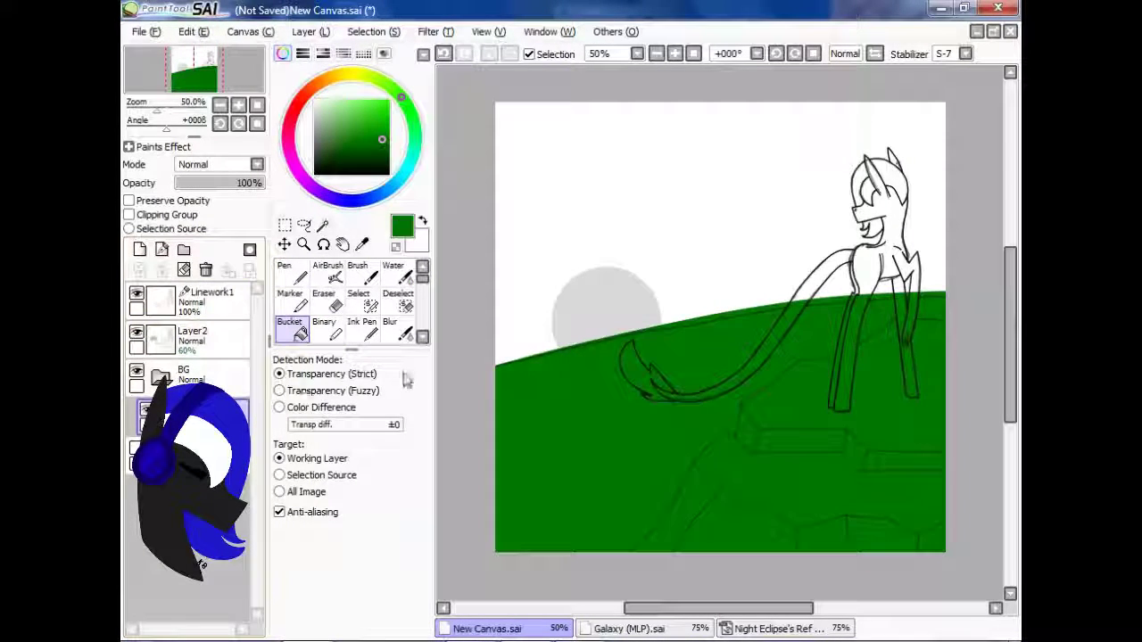
On a new linework layer clipped to the hill, draw a wavy teal shoreline across the hill with a size 30 curve.
{"action": "left_click", "coordinate": [211, 299]}
{"action": "left_click", "coordinate": [288, 326]}
{"action": "left_click", "coordinate": [395, 122]}
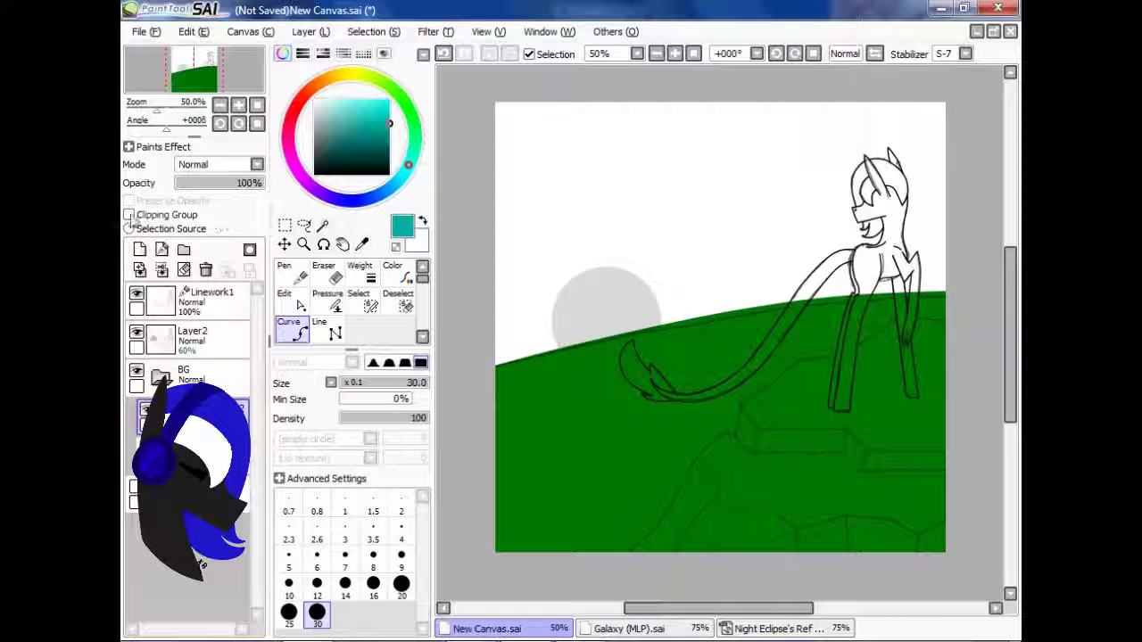
{"action": "key", "text": "ctrl"}
{"action": "left_click_drag", "start_coordinate": [612, 416], "coordinate": [782, 385]}
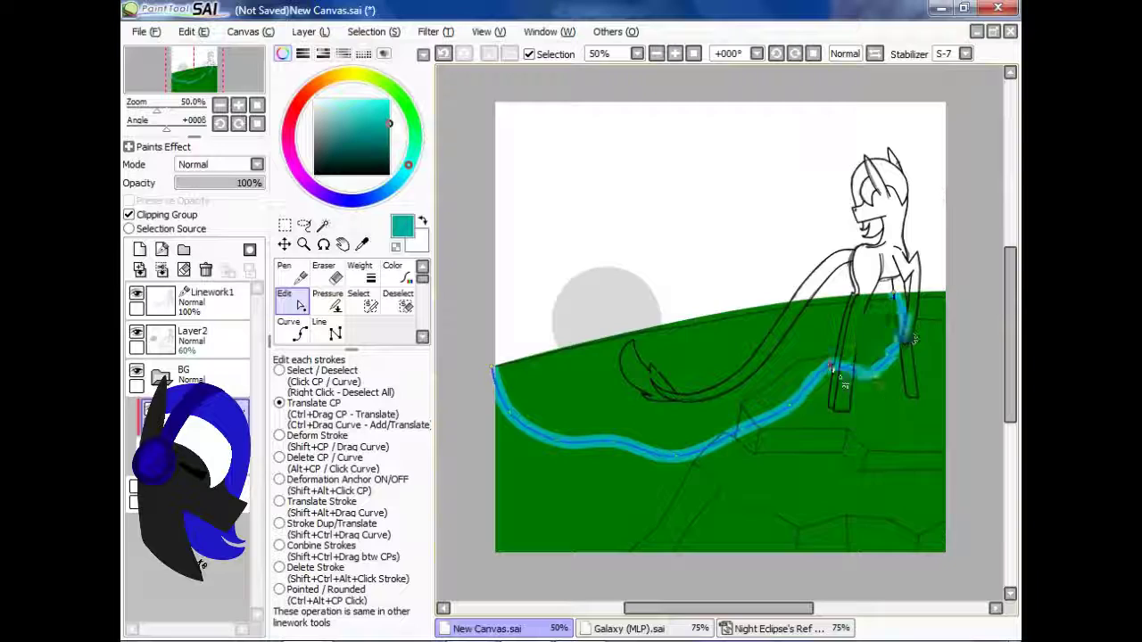
Paint the area between the teal shoreline and the horizon teal with the size 100 Pen.
{"action": "scroll", "coordinate": [817, 455], "scroll_direction": "up", "scroll_amount": 1}
{"action": "key", "text": "n"}
{"action": "mouse_move", "coordinate": [548, 381]}
{"action": "left_mouse_down"}
{"action": "mouse_move", "coordinate": [671, 430]}
{"action": "mouse_move", "coordinate": [759, 428]}
{"action": "left_mouse_up"}
{"action": "scroll", "coordinate": [577, 304], "scroll_direction": "down", "scroll_amount": 1}
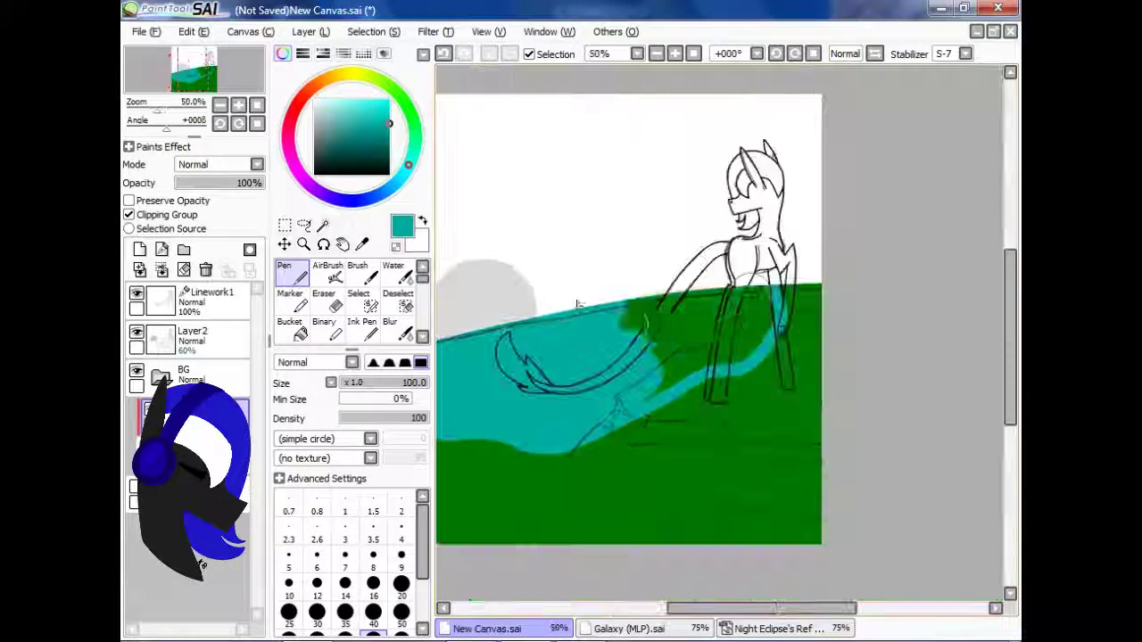
{"action": "left_click_drag", "start_coordinate": [625, 307], "coordinate": [707, 327]}
{"action": "scroll", "coordinate": [716, 301], "scroll_direction": "down", "scroll_amount": 1}
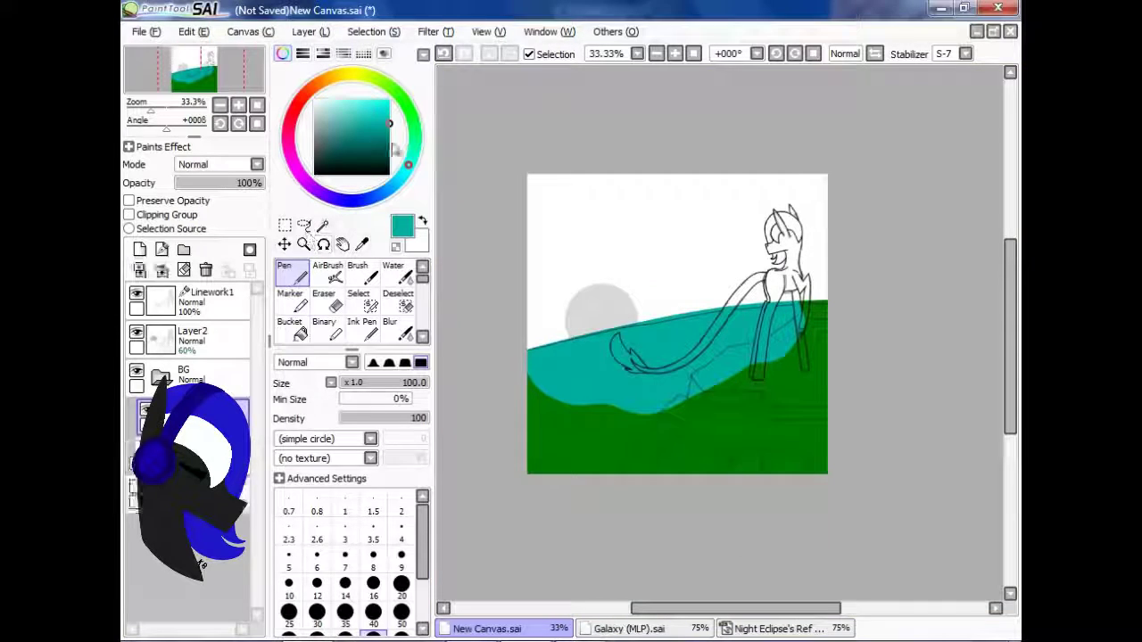
On a new linework layer, outline the top surface of the cliff under the character in orange-brown with a size 14 curve.
{"action": "left_click", "coordinate": [209, 302]}
{"action": "left_click", "coordinate": [290, 329]}
{"action": "scroll", "coordinate": [632, 430], "scroll_direction": "up", "scroll_amount": 1}
{"action": "scroll", "coordinate": [752, 277], "scroll_direction": "up", "scroll_amount": 2}
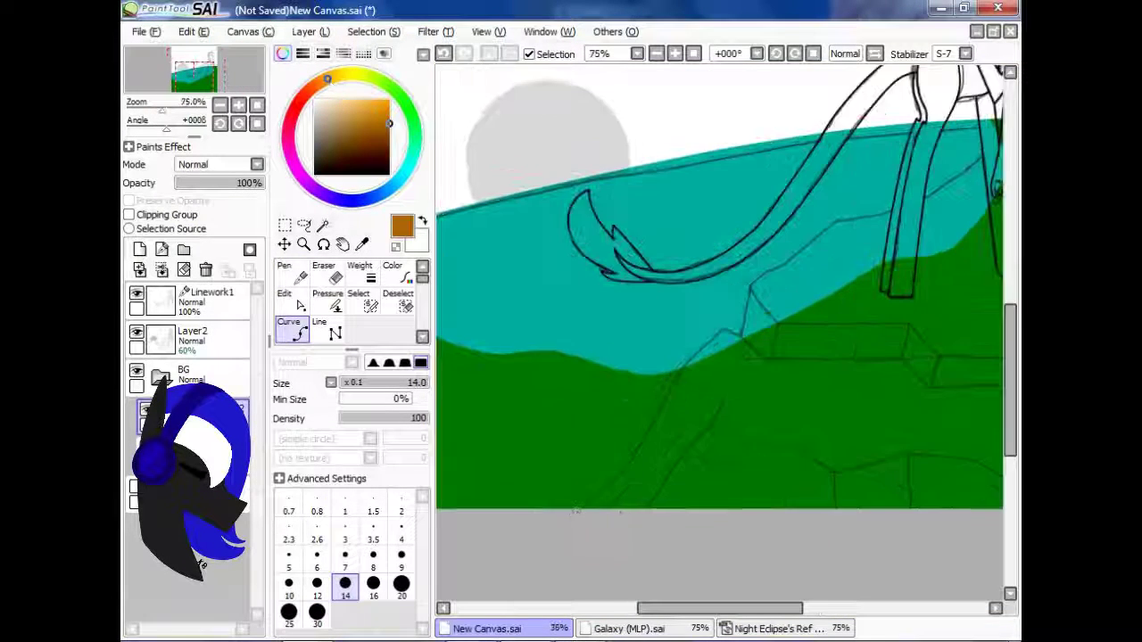
{"action": "left_click", "coordinate": [654, 337]}
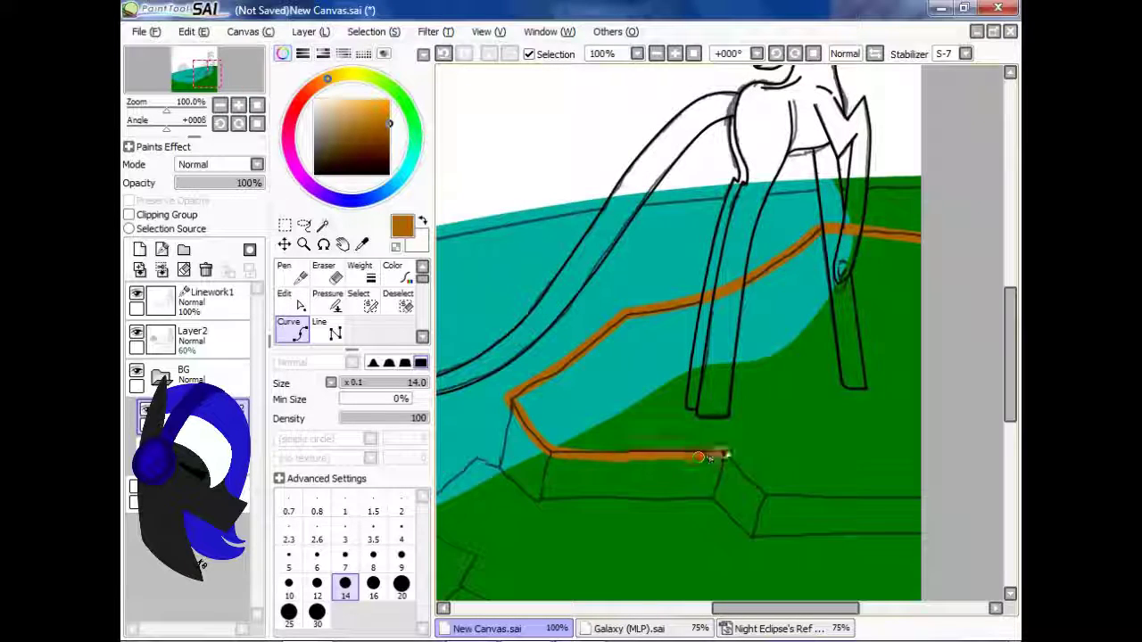
{"action": "double_click", "coordinate": [926, 499]}
Check the corners of the cliff-top outline and fill the surface inside it with the same orange-brown.
{"action": "scroll", "coordinate": [509, 395], "scroll_direction": "up", "scroll_amount": 2}
{"action": "scroll", "coordinate": [680, 276], "scroll_direction": "up", "scroll_amount": 1}
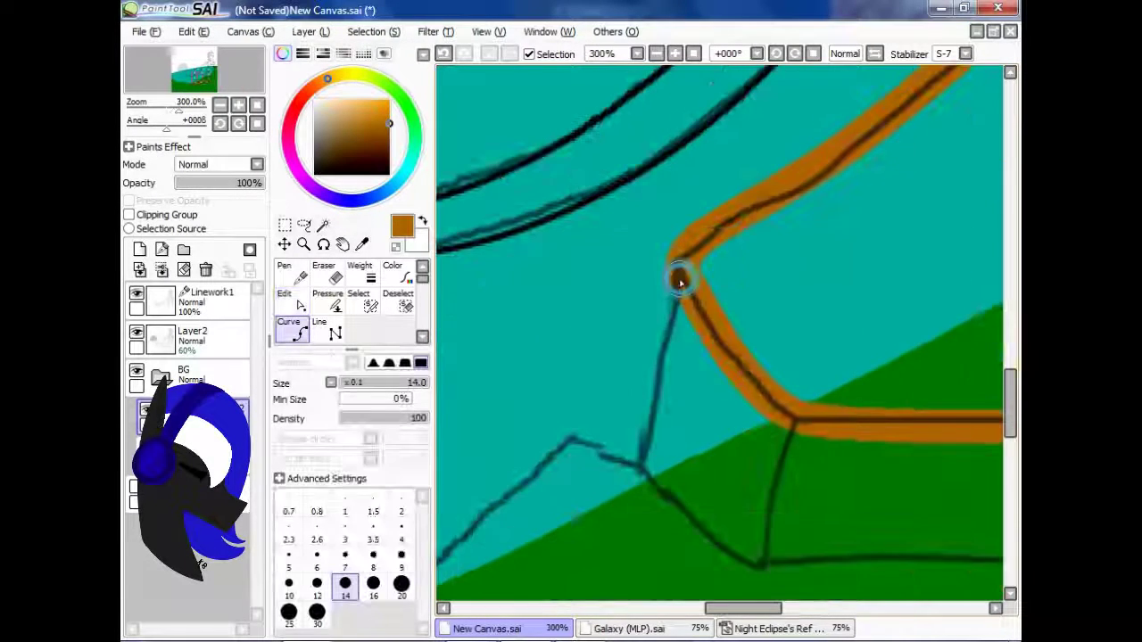
{"action": "scroll", "coordinate": [660, 401], "scroll_direction": "down", "scroll_amount": 4}
{"action": "left_click", "coordinate": [214, 335]}
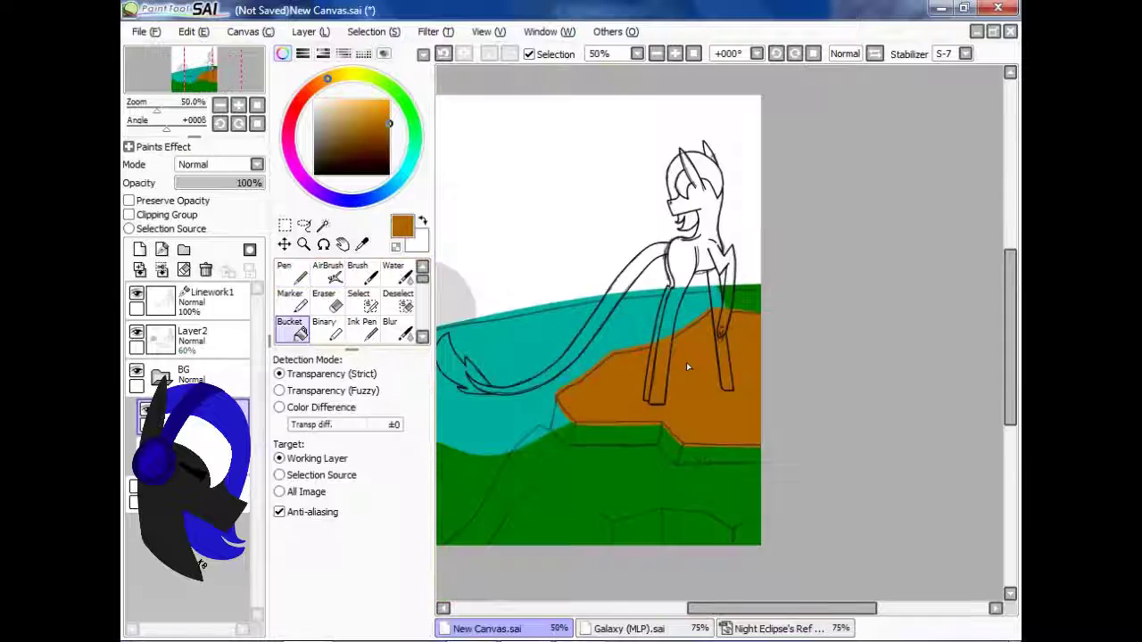
Outline the cliff's vertical side faces in a slightly darker brown on a new linework layer, using size 14 straight lines.
{"action": "scroll", "coordinate": [619, 330], "scroll_direction": "up", "scroll_amount": 1}
{"action": "left_click", "coordinate": [205, 302]}
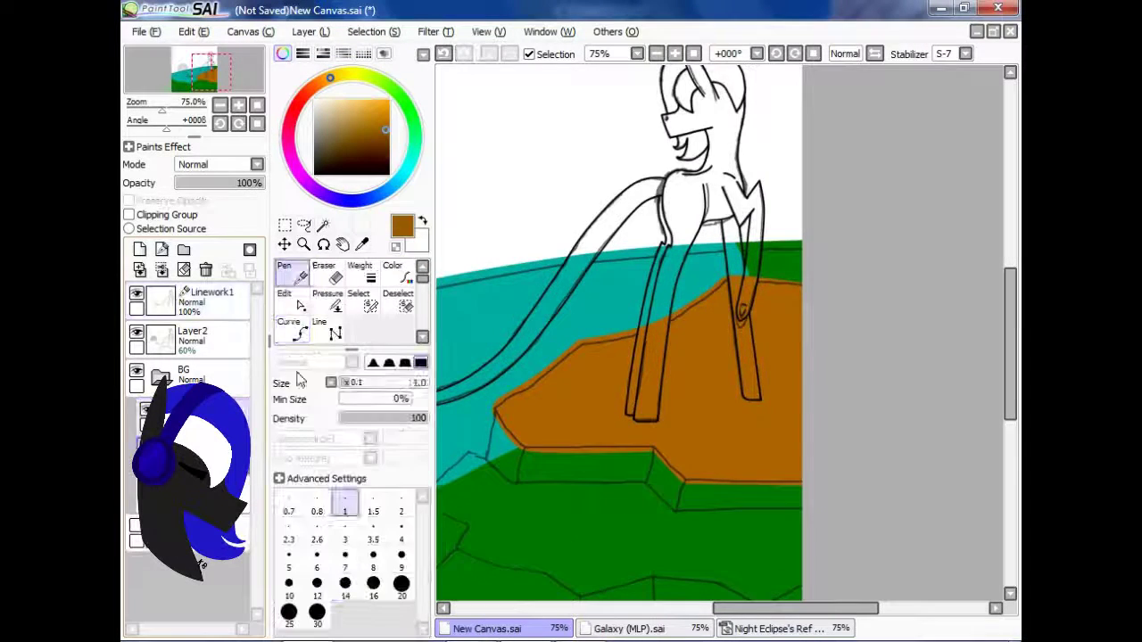
{"action": "scroll", "coordinate": [460, 483], "scroll_direction": "up", "scroll_amount": 4}
{"action": "left_click", "coordinate": [294, 330]}
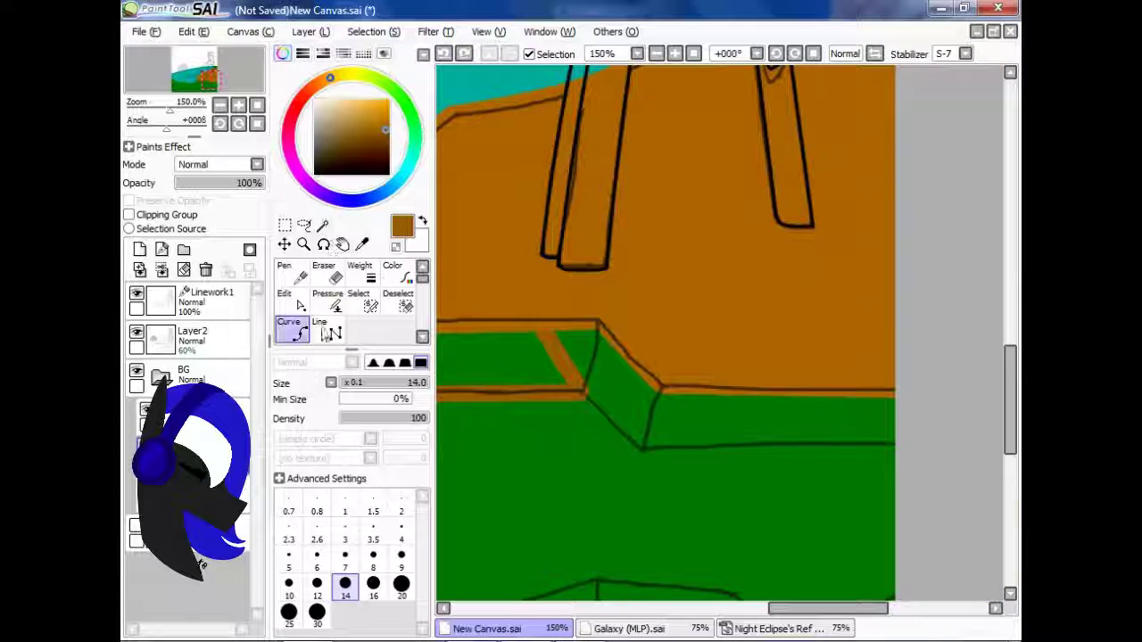
{"action": "left_click", "coordinate": [328, 332]}
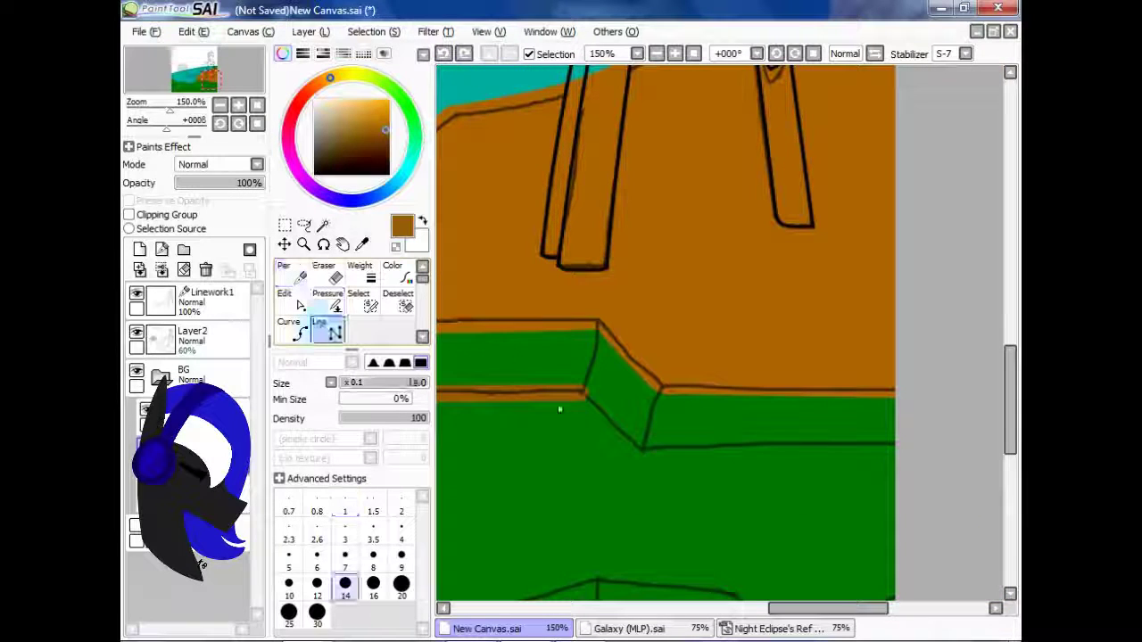
{"action": "left_click_drag", "start_coordinate": [584, 393], "coordinate": [642, 450]}
{"action": "left_click_drag", "start_coordinate": [642, 450], "coordinate": [896, 440]}
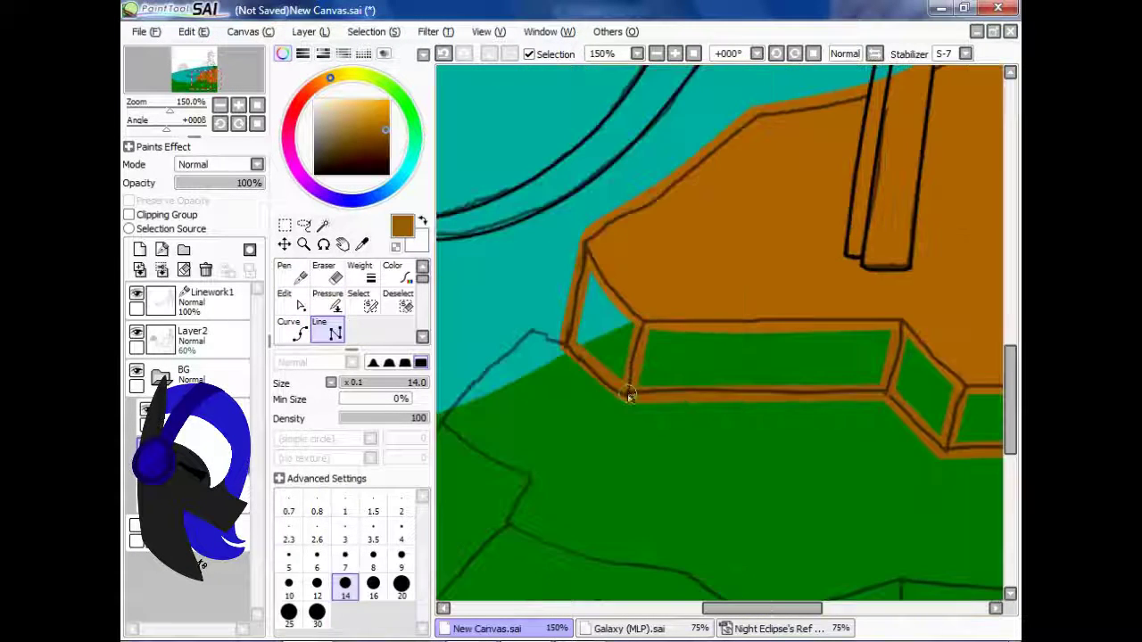
Paint the cliff's outlined side faces darker brown with the size 100 Pen.
{"action": "left_click", "coordinate": [284, 298]}
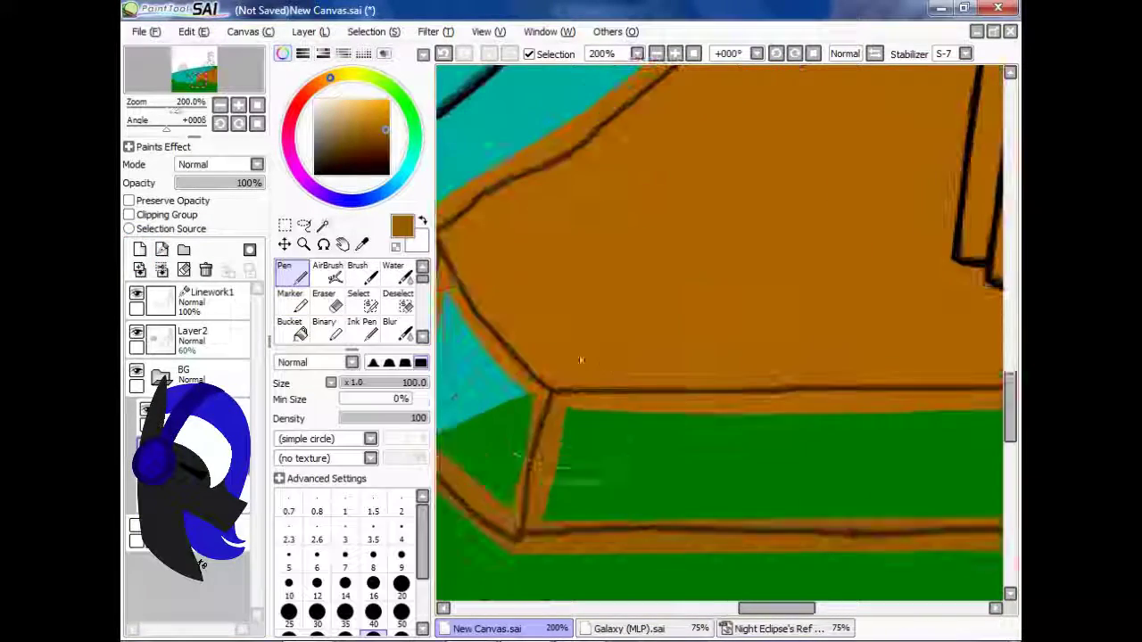
{"action": "left_click_drag", "start_coordinate": [581, 334], "coordinate": [794, 390]}
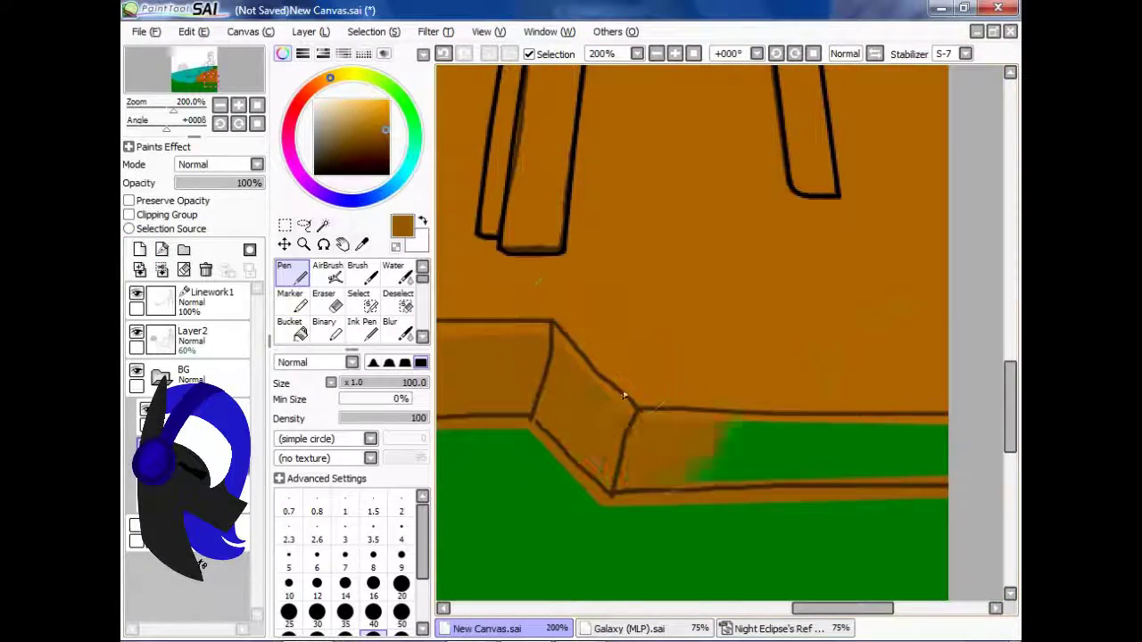
{"action": "scroll", "coordinate": [625, 395], "scroll_direction": "down", "scroll_amount": 3}
{"action": "scroll", "coordinate": [496, 310], "scroll_direction": "up", "scroll_amount": 2}
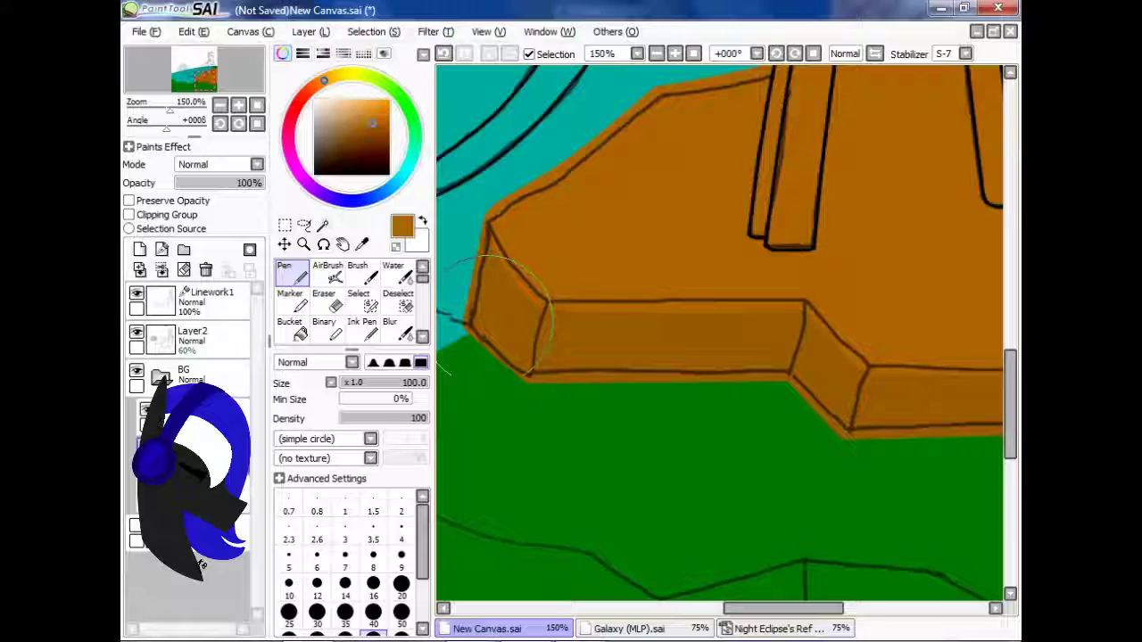
On another linework layer, outline the lower rock ledge in brown with size 14 lines and bend its front edge to the sketch.
{"action": "left_click", "coordinate": [161, 250]}
{"action": "scroll", "coordinate": [662, 344], "scroll_direction": "up", "scroll_amount": 1}
{"action": "scroll", "coordinate": [580, 499], "scroll_direction": "down", "scroll_amount": 3}
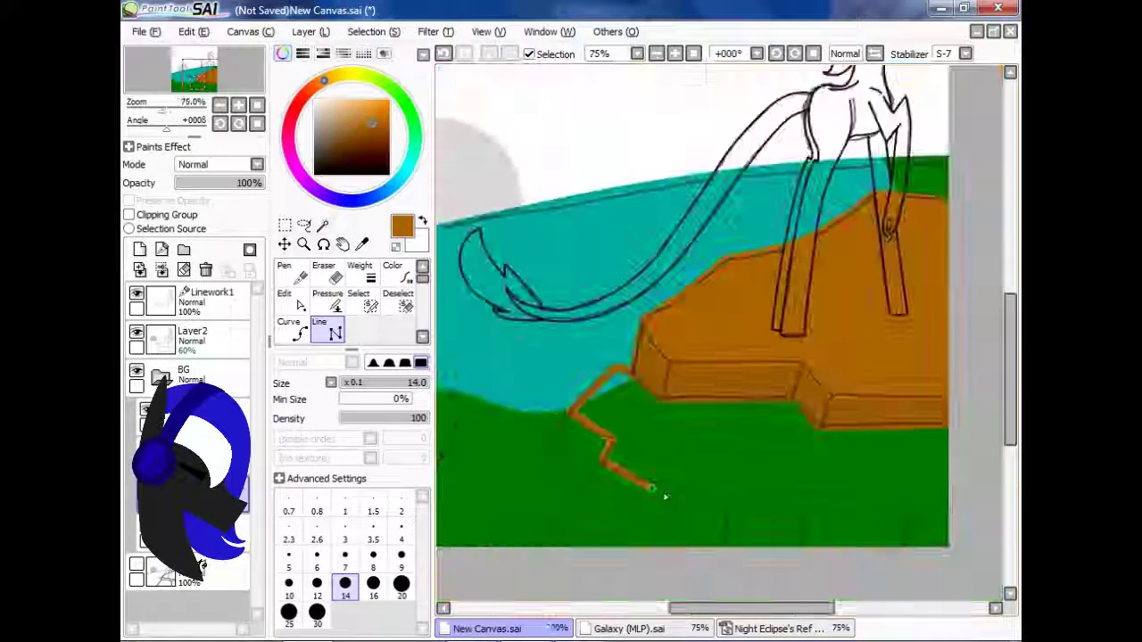
{"action": "scroll", "coordinate": [880, 529], "scroll_direction": "up", "scroll_amount": 3}
{"action": "scroll", "coordinate": [892, 517], "scroll_direction": "down", "scroll_amount": 1}
{"action": "scroll", "coordinate": [892, 490], "scroll_direction": "down", "scroll_amount": 1}
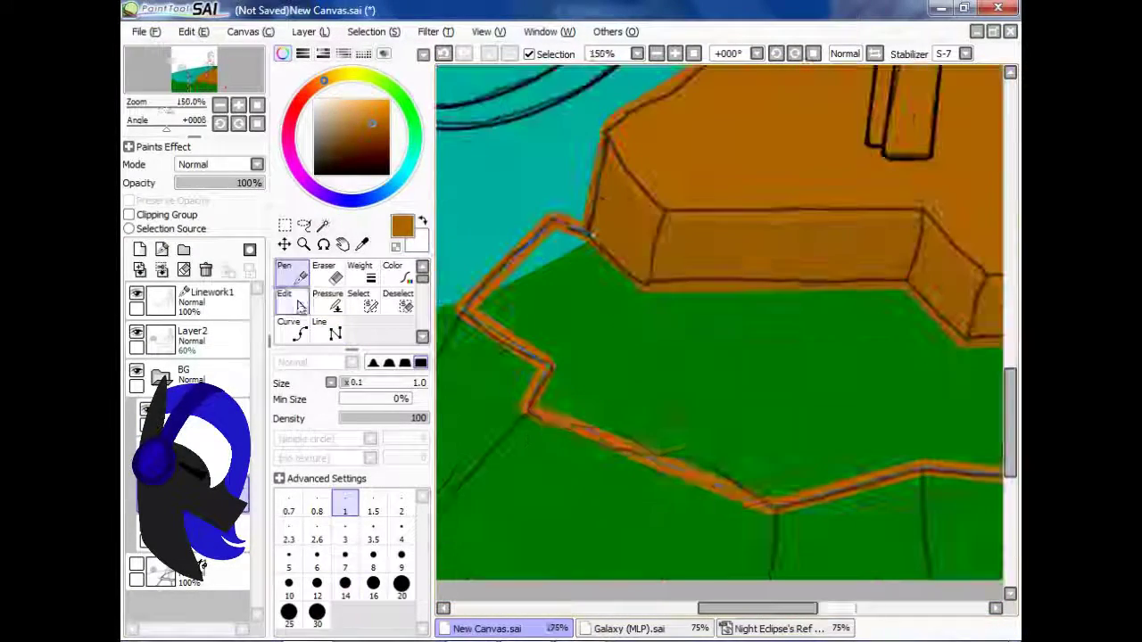
{"action": "left_click", "coordinate": [284, 300]}
{"action": "scroll", "coordinate": [652, 496], "scroll_direction": "up", "scroll_amount": 1}
{"action": "scroll", "coordinate": [764, 410], "scroll_direction": "down", "scroll_amount": 2}
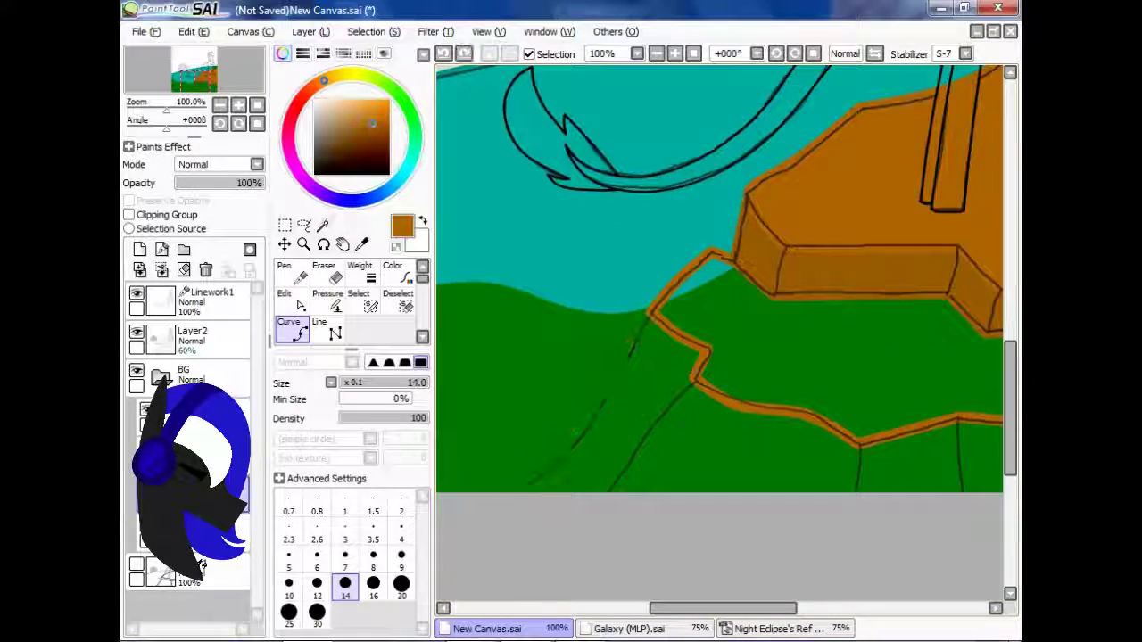
Fill the lower rock ledge's top surface with orange-brown inside its outline, using the Pen at sizes 16 and 53.
{"action": "left_click_drag", "start_coordinate": [772, 312], "coordinate": [603, 350]}
{"action": "key", "text": "ctrl+z"}
{"action": "left_click", "coordinate": [373, 587]}
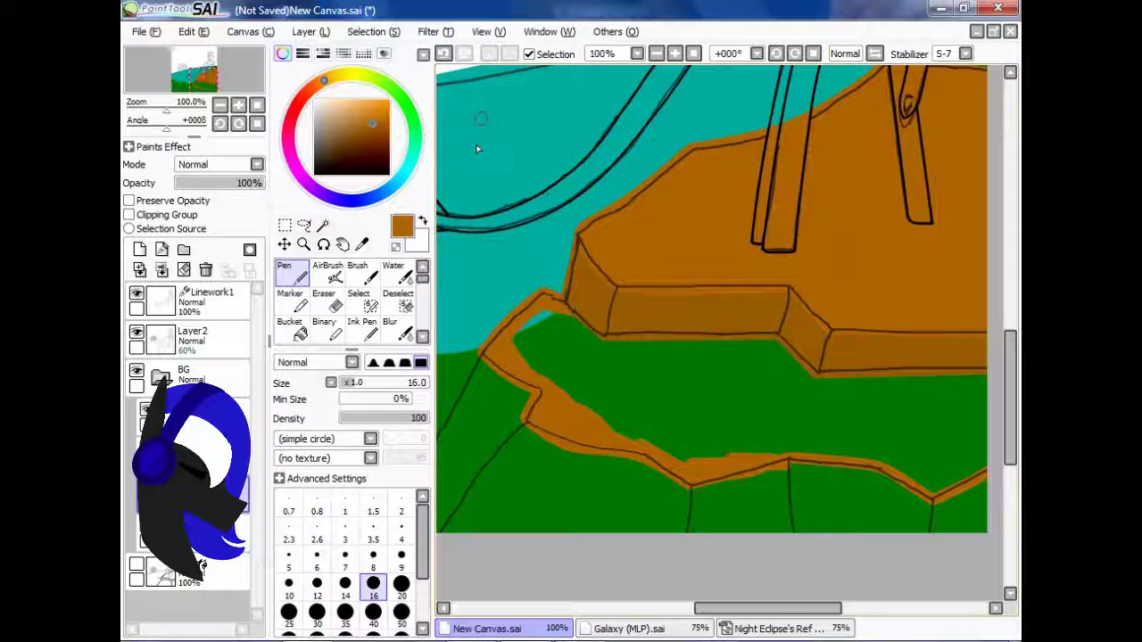
{"action": "left_click_drag", "start_coordinate": [797, 377], "coordinate": [606, 345]}
{"action": "scroll", "coordinate": [814, 423], "scroll_direction": "up", "scroll_amount": 2}
{"action": "left_click_drag", "start_coordinate": [815, 424], "coordinate": [794, 319]}
{"action": "key", "text": "ctrl+z"}
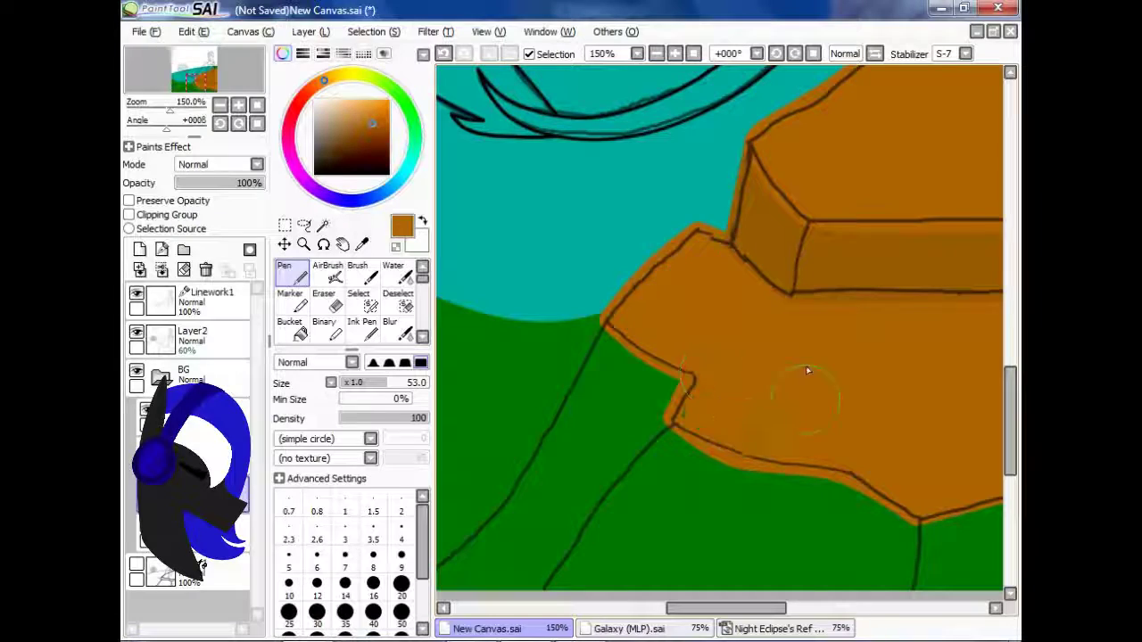
{"action": "left_click_drag", "start_coordinate": [803, 369], "coordinate": [767, 267]}
Outline the lower ledge's side faces in darker brown with size 14 linework along the sketch, and paint them the same brown.
{"action": "left_click", "coordinate": [192, 526]}
{"action": "left_click_drag", "start_coordinate": [624, 268], "coordinate": [688, 337]}
{"action": "left_click_drag", "start_coordinate": [571, 508], "coordinate": [760, 245]}
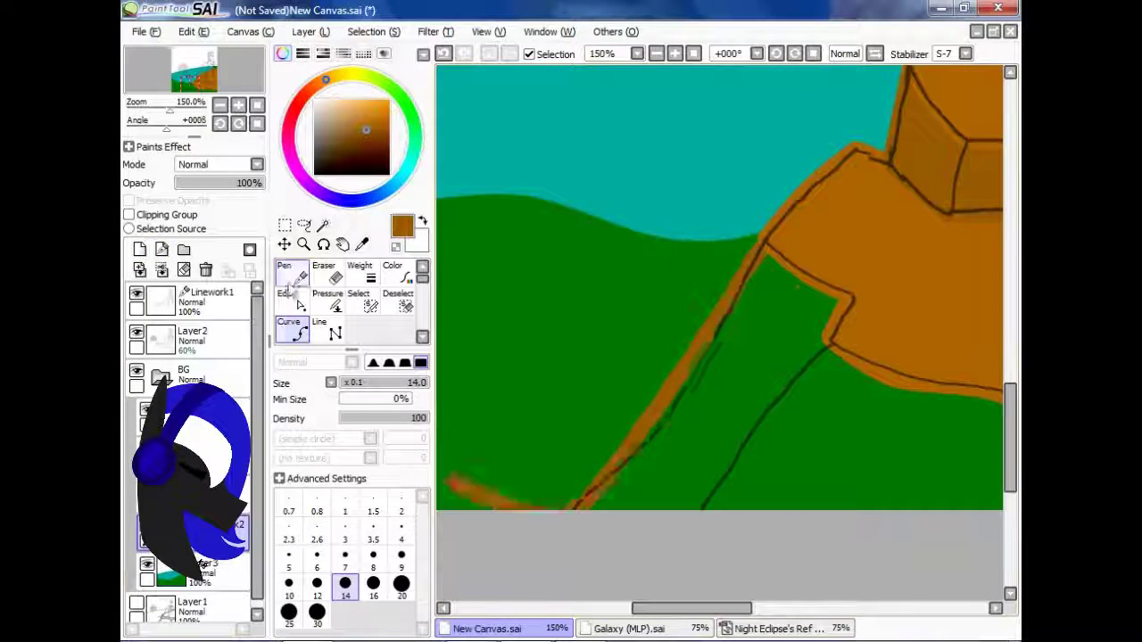
{"action": "scroll", "coordinate": [714, 351], "scroll_direction": "down", "scroll_amount": 2}
{"action": "key", "text": "ctrl"}
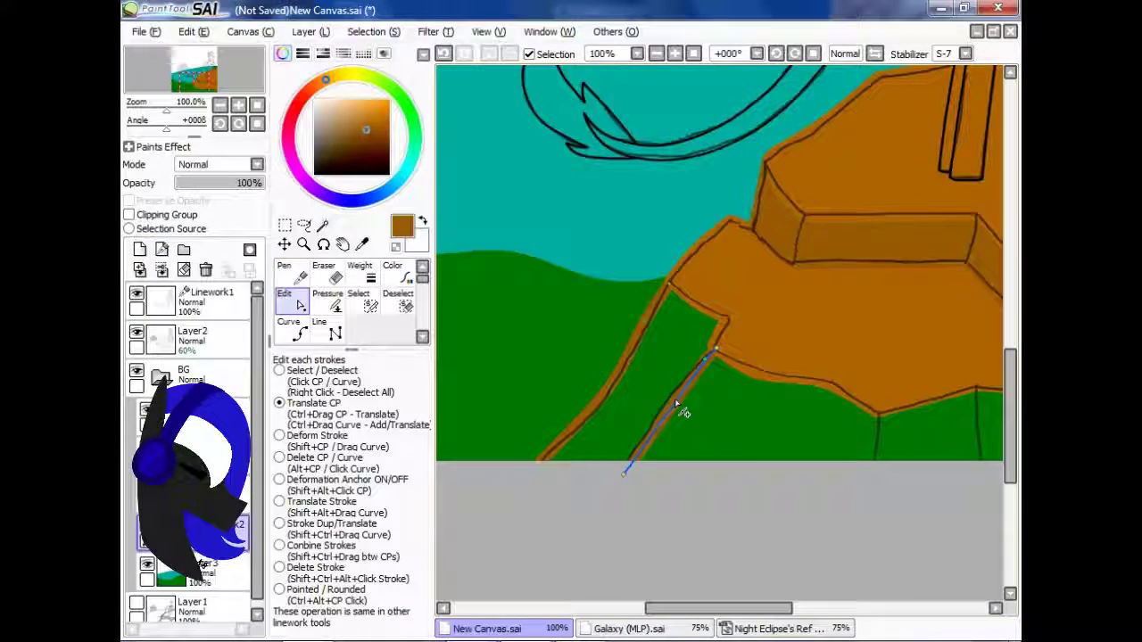
{"action": "key", "text": "n"}
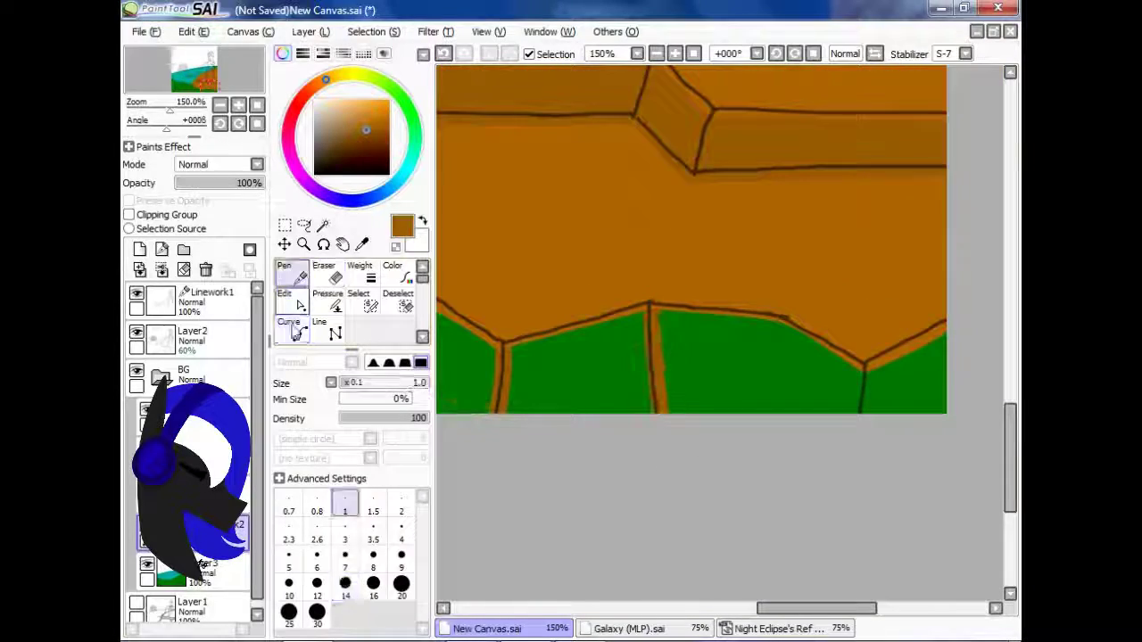
{"action": "key", "text": "ctrl"}
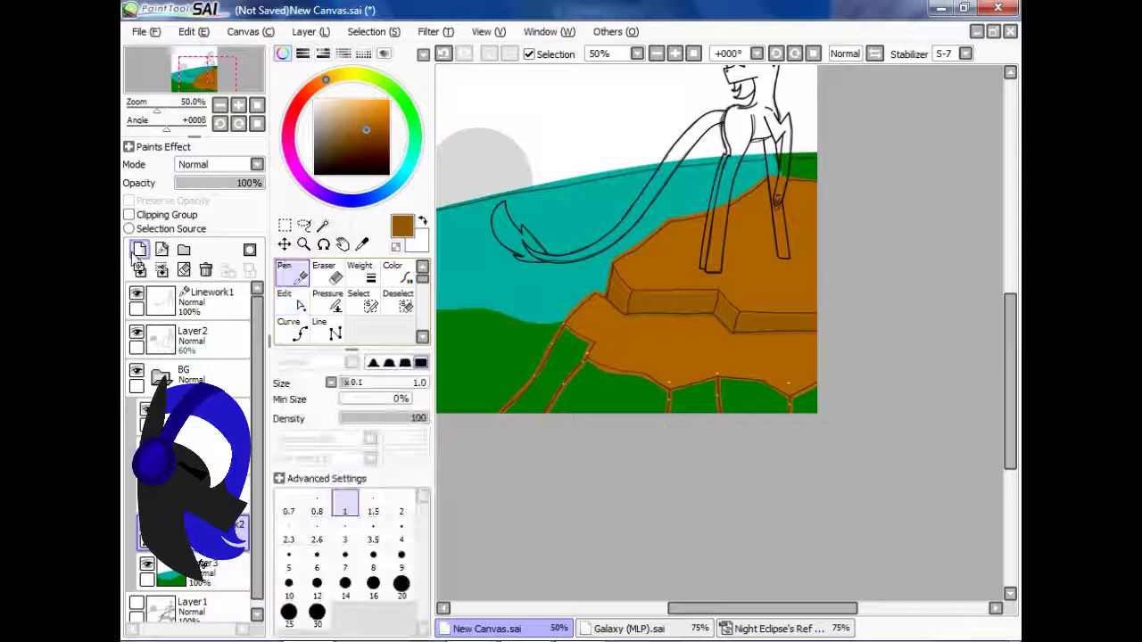
{"action": "left_click", "coordinate": [226, 580]}
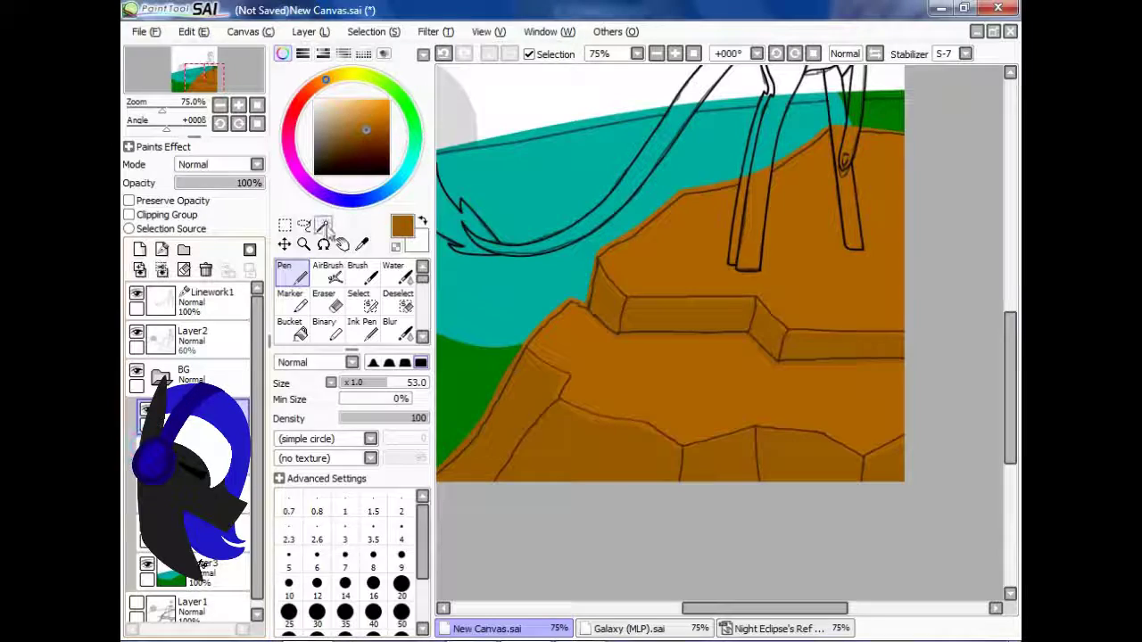
{"action": "left_click", "coordinate": [323, 225]}
{"action": "left_click", "coordinate": [678, 258]}
{"action": "left_click", "coordinate": [673, 310]}
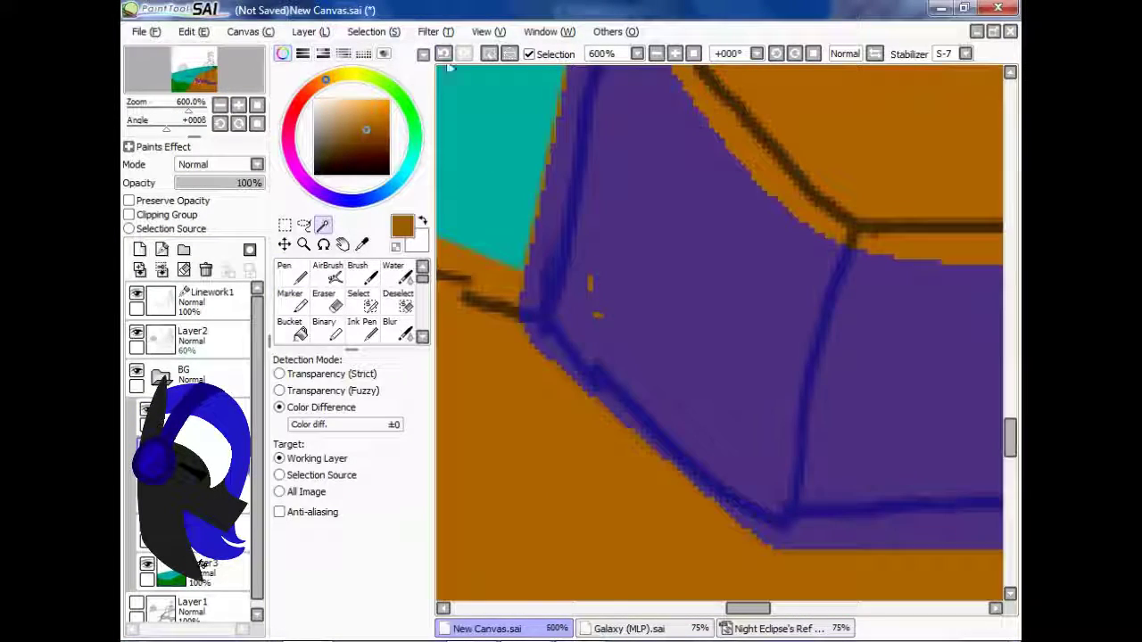
{"action": "key", "text": "ctrl+z"}
{"action": "scroll", "coordinate": [592, 287], "scroll_direction": "down", "scroll_amount": 6}
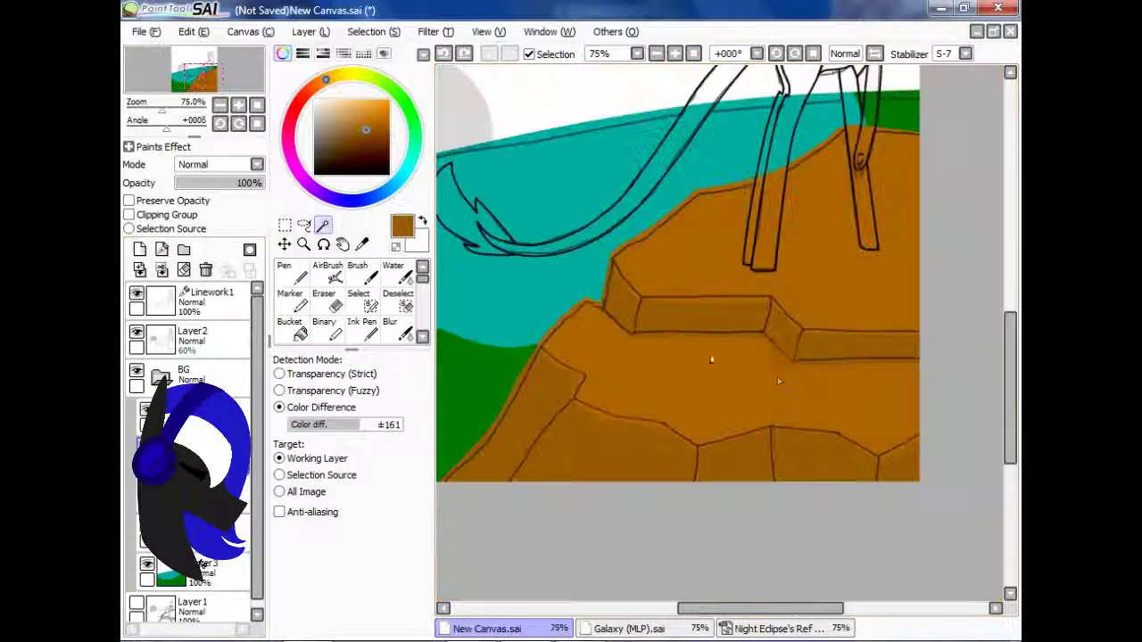
{"action": "scroll", "coordinate": [660, 332], "scroll_direction": "down", "scroll_amount": 2}
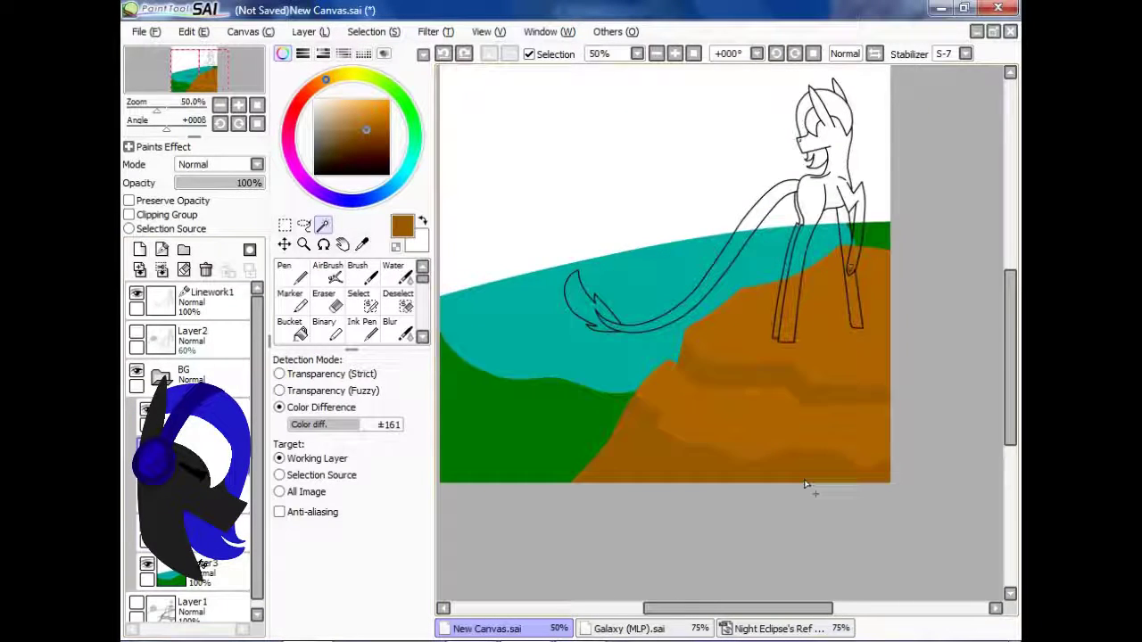
Show the Layer2 sketch again, add a layer beneath the scenery, and fill the sky with dark blue.
{"action": "left_click", "coordinate": [137, 330]}
{"action": "left_click", "coordinate": [192, 602]}
{"action": "left_click", "coordinate": [139, 249]}
{"action": "left_click", "coordinate": [284, 272]}
{"action": "key", "text": "x"}
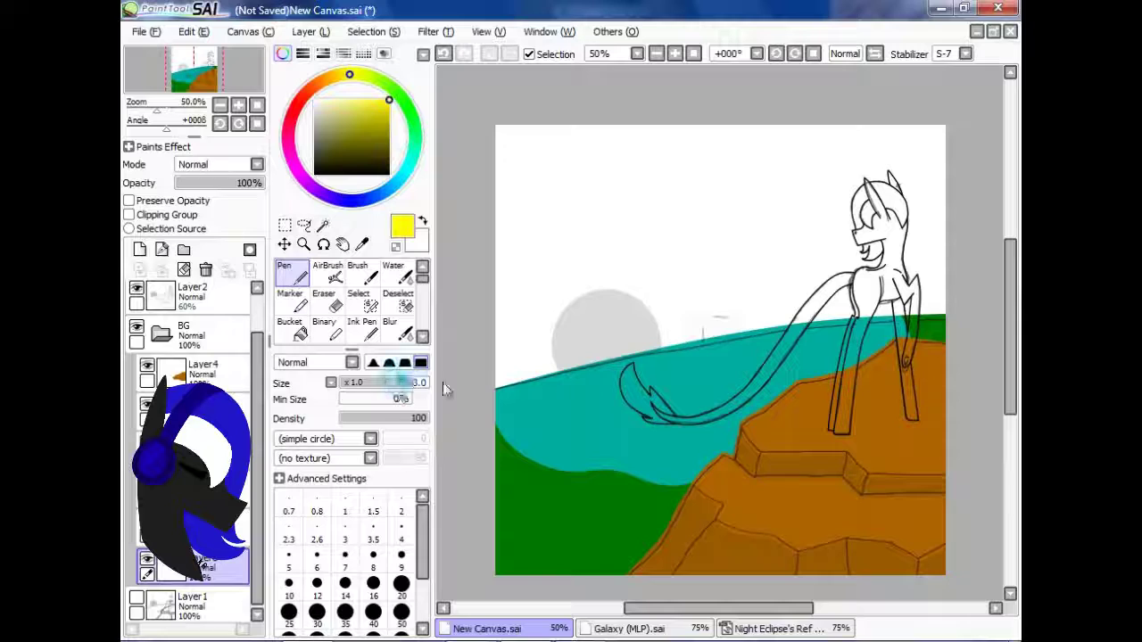
{"action": "left_click", "coordinate": [419, 382]}
{"action": "left_click", "coordinate": [299, 335]}
{"action": "left_click", "coordinate": [543, 128]}
{"action": "scroll", "coordinate": [543, 127], "scroll_direction": "up", "scroll_amount": 1}
{"action": "left_click", "coordinate": [284, 272]}
{"action": "scroll", "coordinate": [624, 357], "scroll_direction": "down", "scroll_amount": 1}
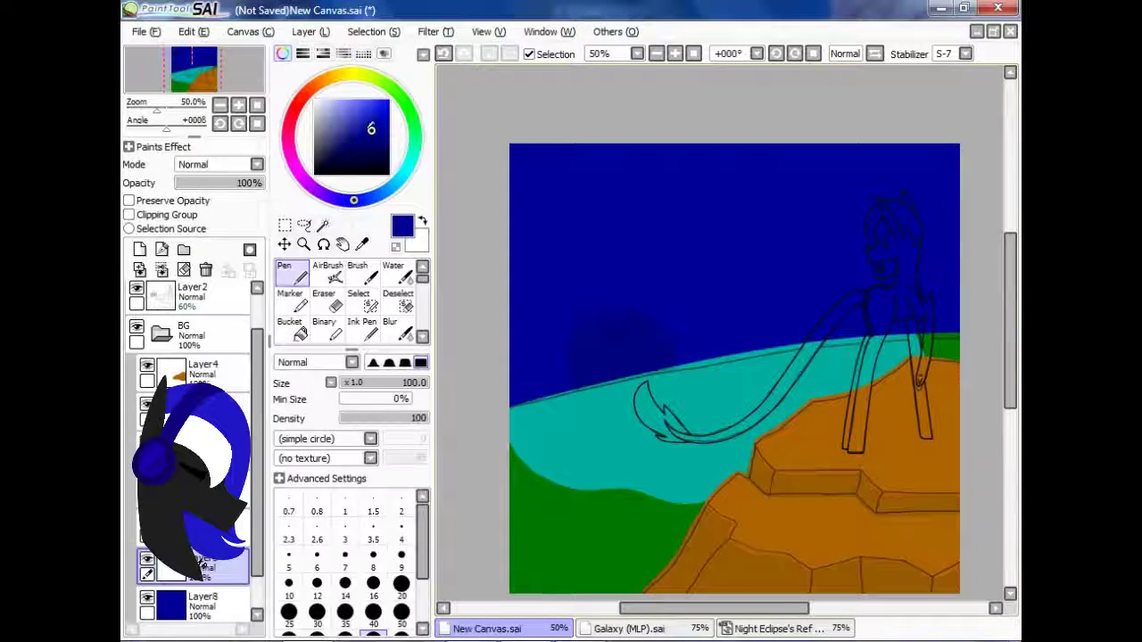
Paint a white round moon on the horizon on its own layer and soften its edge with Blur.
{"action": "scroll", "coordinate": [625, 357], "scroll_direction": "up", "scroll_amount": 1}
{"action": "scroll", "coordinate": [348, 553], "scroll_direction": "down", "scroll_amount": 2}
{"action": "left_click", "coordinate": [316, 611]}
{"action": "left_click", "coordinate": [632, 381]}
{"action": "scroll", "coordinate": [632, 380], "scroll_direction": "down", "scroll_amount": 1}
{"action": "scroll", "coordinate": [632, 381], "scroll_direction": "up", "scroll_amount": 1}
{"action": "left_click", "coordinate": [396, 330]}
{"action": "scroll", "coordinate": [521, 525], "scroll_direction": "up", "scroll_amount": 1}
{"action": "mouse_move", "coordinate": [521, 524]}
{"action": "left_mouse_down"}
{"action": "mouse_move", "coordinate": [528, 378]}
{"action": "mouse_move", "coordinate": [731, 218]}
{"action": "mouse_move", "coordinate": [947, 426]}
{"action": "left_mouse_up"}
{"action": "scroll", "coordinate": [547, 367], "scroll_direction": "down", "scroll_amount": 1}
Shade the moon in soft grey on a layer clipped to it, using black with the Water tool and blending with Blur.
{"action": "left_click", "coordinate": [128, 214]}
{"action": "left_click", "coordinate": [357, 272]}
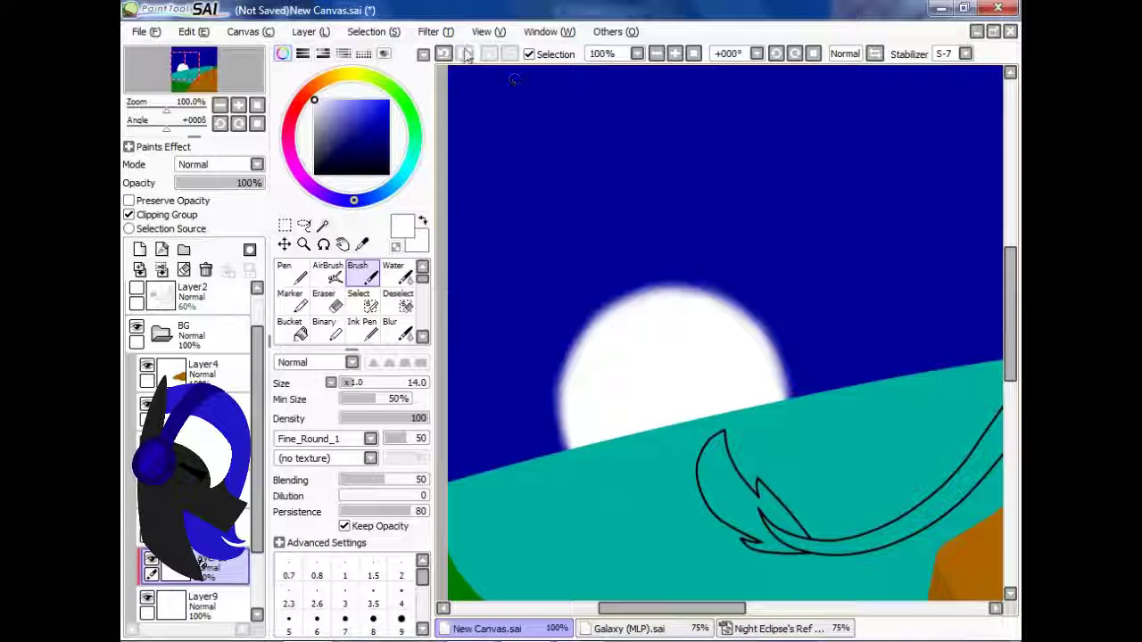
{"action": "left_click", "coordinate": [392, 268]}
{"action": "mouse_move", "coordinate": [579, 375]}
{"action": "left_mouse_down"}
{"action": "mouse_move", "coordinate": [713, 356]}
{"action": "mouse_move", "coordinate": [844, 430]}
{"action": "left_mouse_up"}
{"action": "key", "text": "ctrl+z"}
{"action": "left_click", "coordinate": [314, 174]}
{"action": "scroll", "coordinate": [624, 356], "scroll_direction": "up", "scroll_amount": 1}
{"action": "left_click", "coordinate": [397, 330]}
{"action": "left_click_drag", "start_coordinate": [556, 402], "coordinate": [721, 347]}
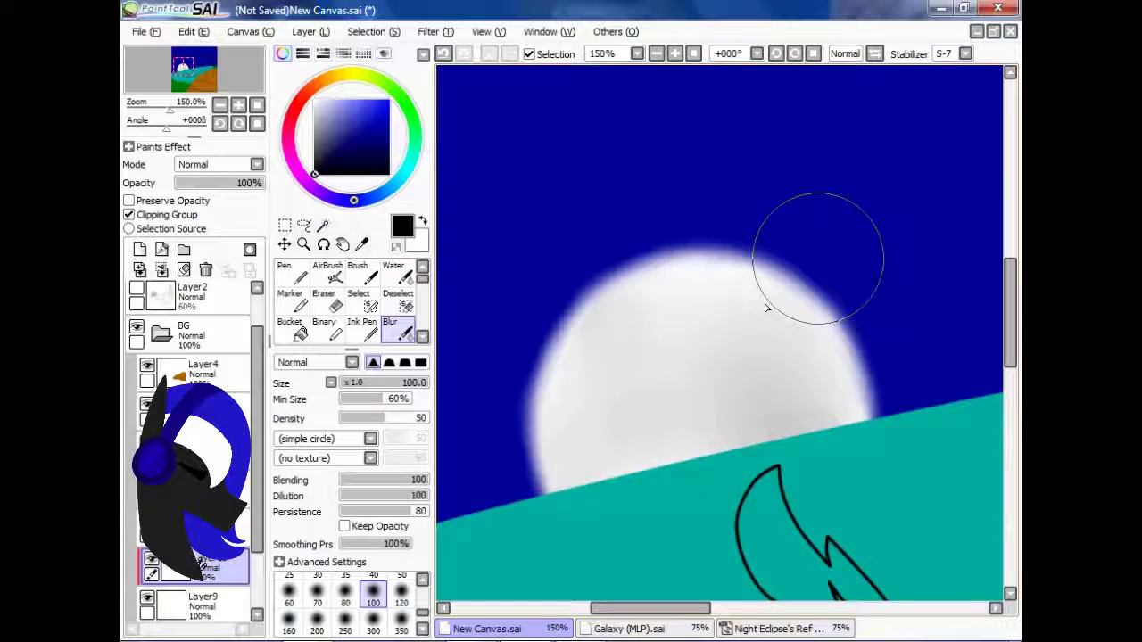
Dab round grey craters across the moon on another clipped layer, using black with the size 30 Water tool.
{"action": "scroll", "coordinate": [766, 308], "scroll_direction": "down", "scroll_amount": 2}
{"action": "scroll", "coordinate": [624, 357], "scroll_direction": "up", "scroll_amount": 3}
{"action": "left_click", "coordinate": [392, 268]}
{"action": "left_click", "coordinate": [553, 306]}
{"action": "left_click", "coordinate": [743, 297]}
{"action": "left_click", "coordinate": [640, 387]}
{"action": "left_click", "coordinate": [511, 466]}
{"action": "left_click", "coordinate": [505, 391]}
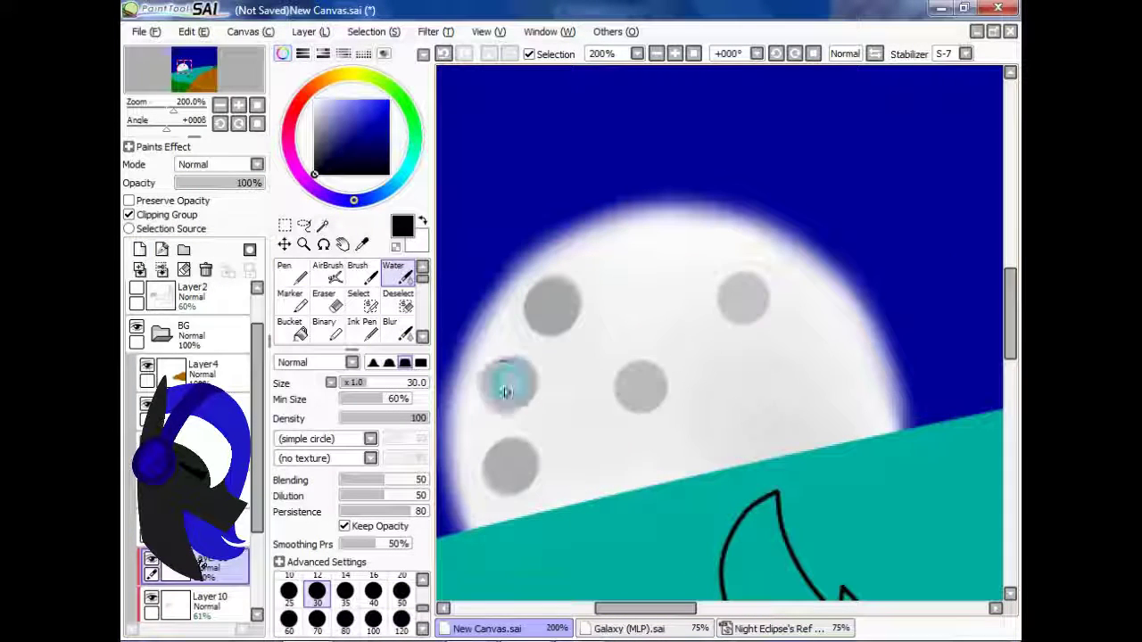
{"action": "left_click", "coordinate": [803, 378]}
{"action": "left_click", "coordinate": [688, 450]}
{"action": "left_click", "coordinate": [650, 276]}
Smooth the moon's craters into its surface with the size 100 Blur tool.
{"action": "scroll", "coordinate": [650, 275], "scroll_direction": "up", "scroll_amount": 1}
{"action": "left_click", "coordinate": [398, 330]}
{"action": "left_click", "coordinate": [372, 598]}
{"action": "scroll", "coordinate": [625, 357], "scroll_direction": "down", "scroll_amount": 2}
{"action": "mouse_move", "coordinate": [579, 356]}
{"action": "left_mouse_down"}
{"action": "mouse_move", "coordinate": [620, 482]}
{"action": "mouse_move", "coordinate": [770, 288]}
{"action": "left_mouse_up"}
{"action": "scroll", "coordinate": [770, 288], "scroll_direction": "down", "scroll_amount": 4}
{"action": "scroll", "coordinate": [770, 288], "scroll_direction": "up", "scroll_amount": 1}
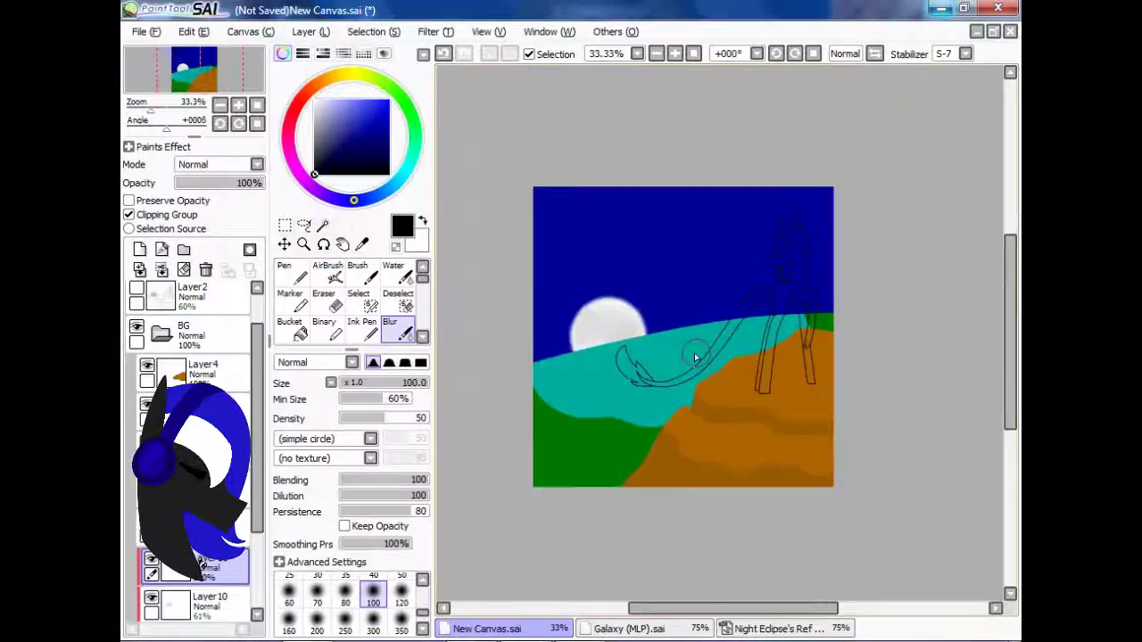
{"action": "scroll", "coordinate": [694, 352], "scroll_direction": "up", "scroll_amount": 1}
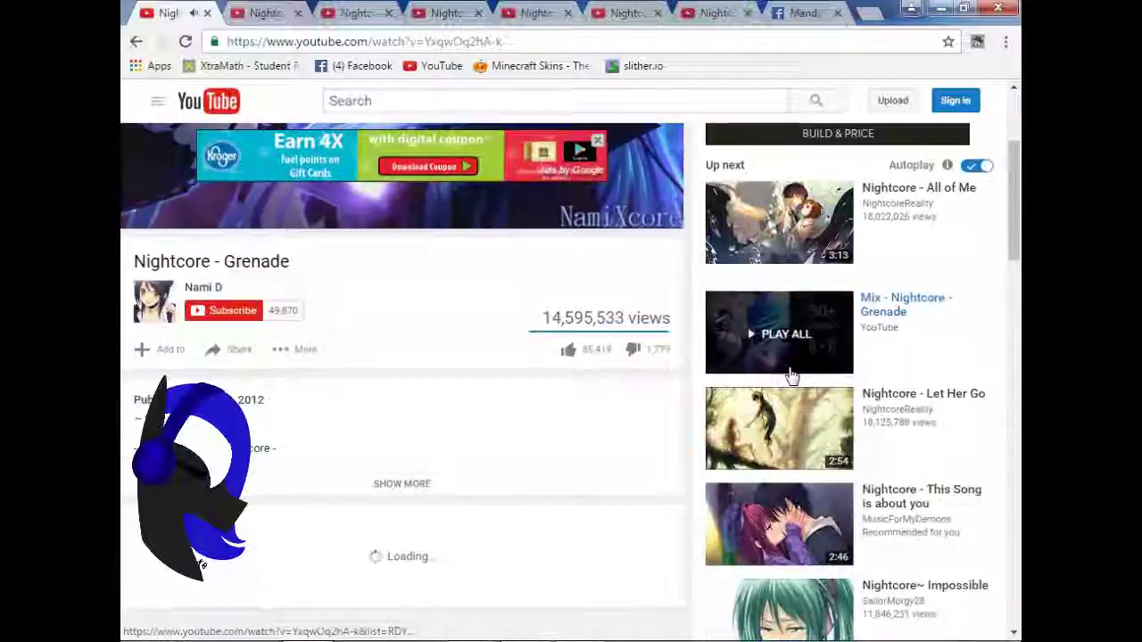
Switch to YouTube and start another suggested Nightcore video.
{"action": "scroll", "coordinate": [791, 377], "scroll_direction": "down", "scroll_amount": 5}
{"action": "left_click", "coordinate": [790, 505]}
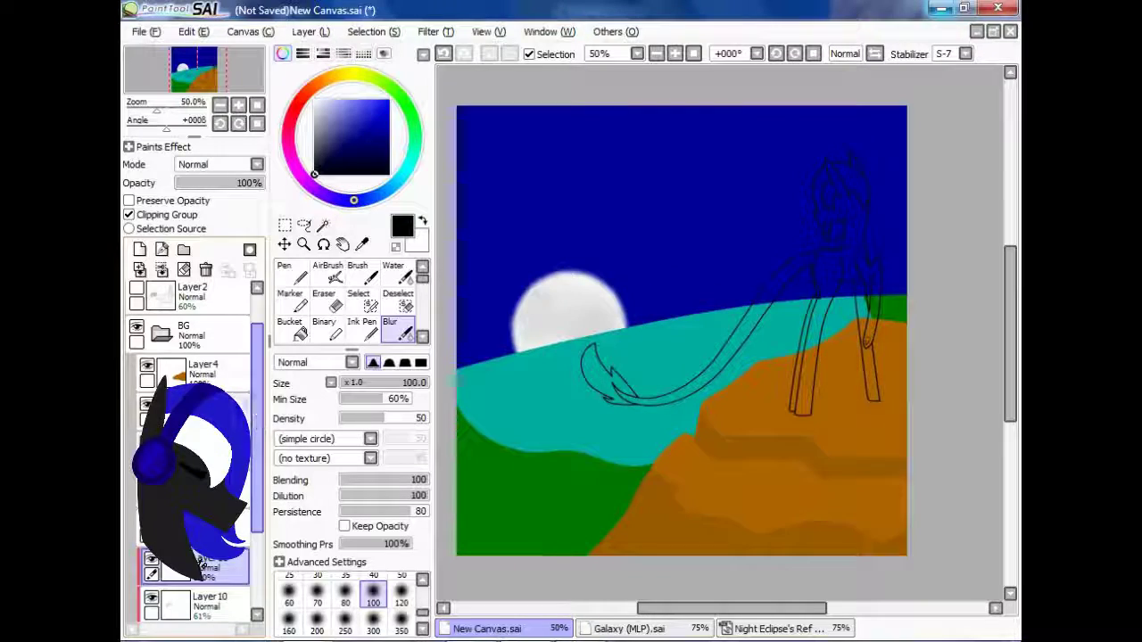
Shade the sky darker blue toward its edges and brighter around the moon with the size 100 Water tool, blending with Blur.
{"action": "scroll", "coordinate": [203, 565], "scroll_direction": "down", "scroll_amount": 5}
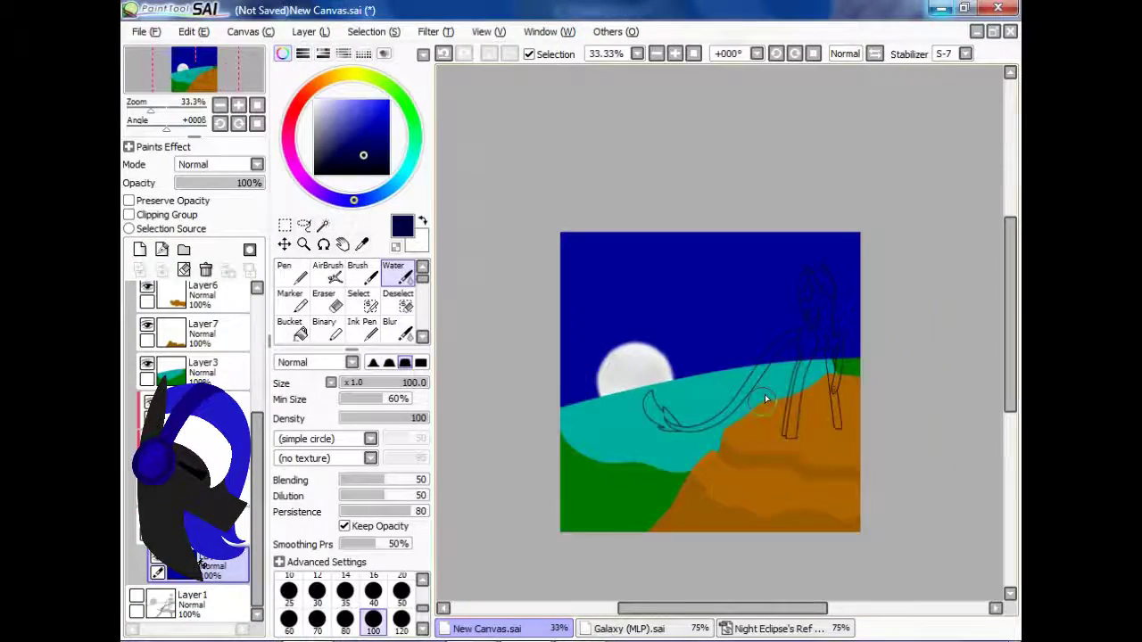
{"action": "scroll", "coordinate": [765, 399], "scroll_direction": "up", "scroll_amount": 1}
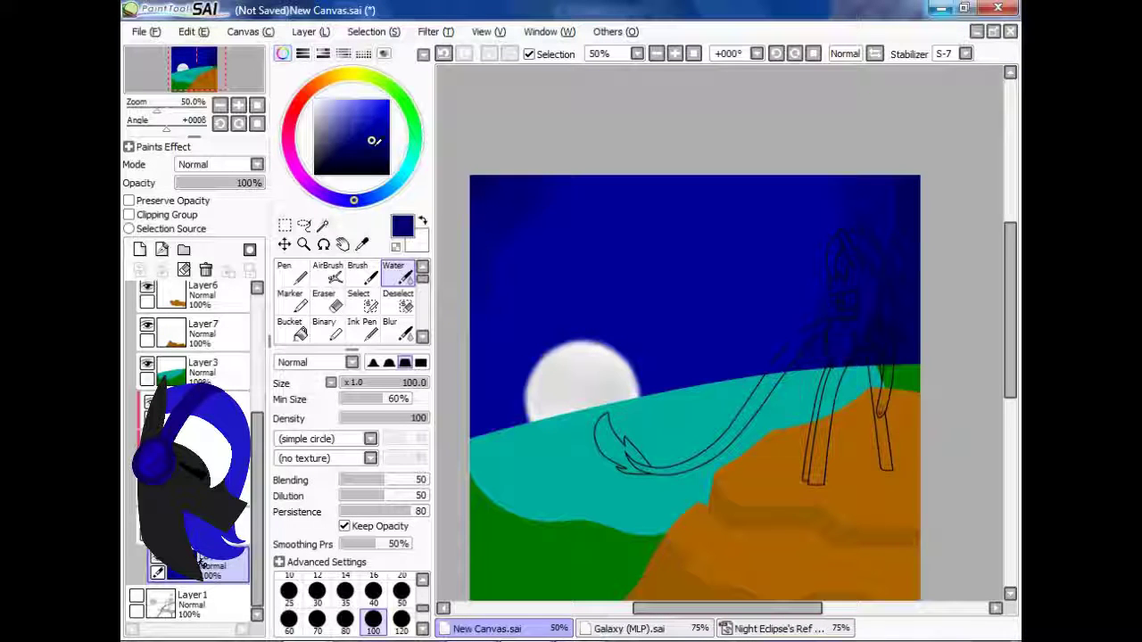
{"action": "left_click_drag", "start_coordinate": [369, 140], "coordinate": [377, 137]}
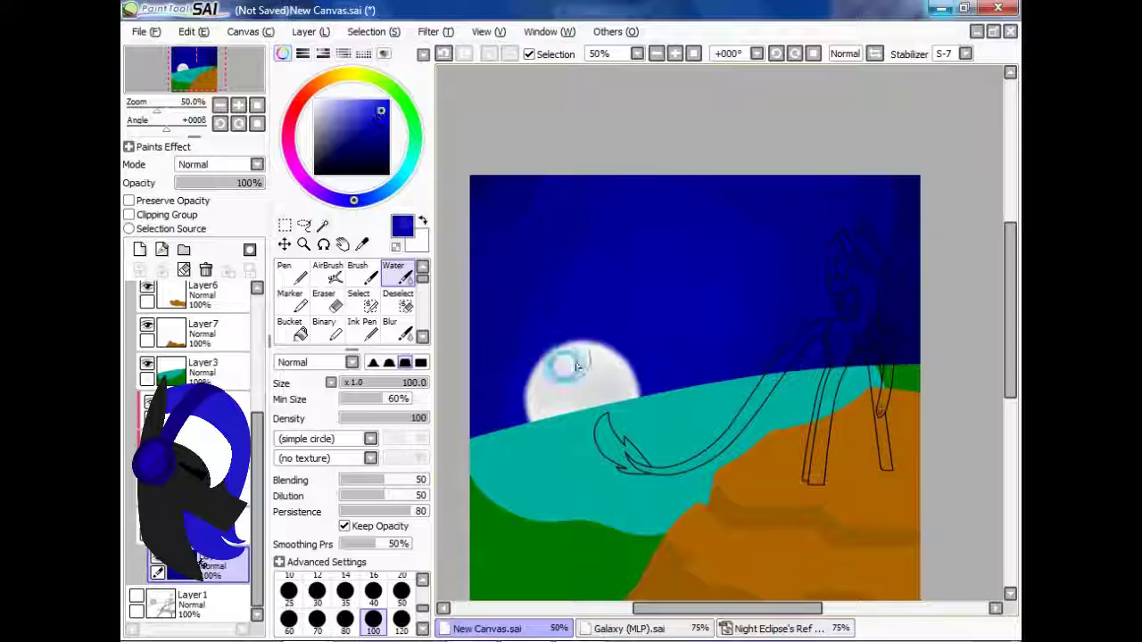
{"action": "key", "text": "b"}
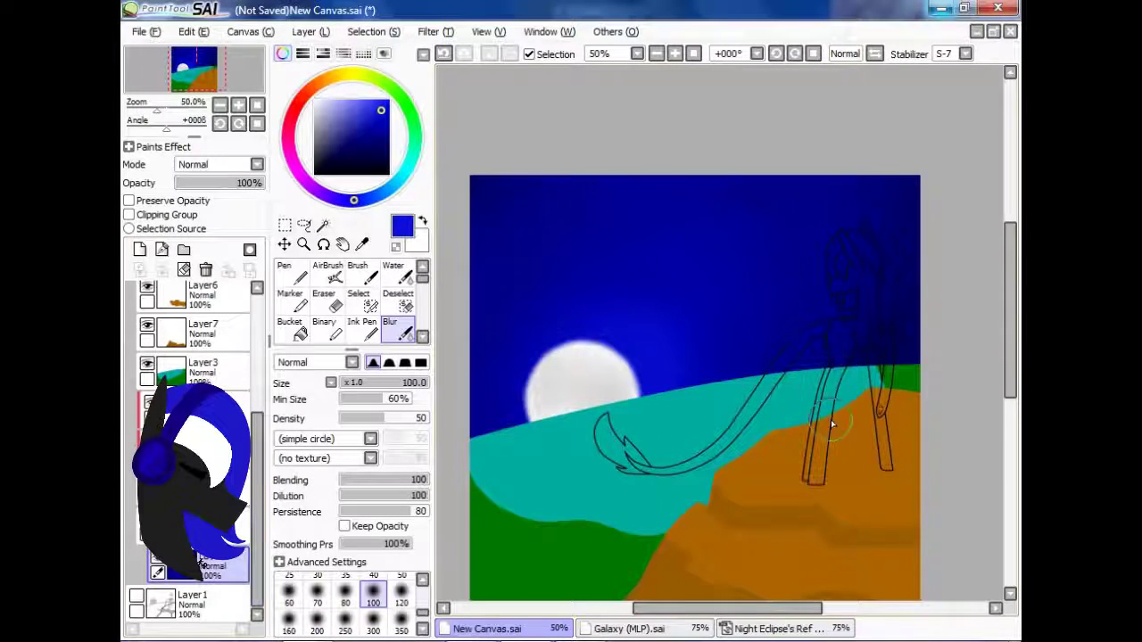
Dot a cluster of white stars above the moon on a new layer with the size 3 Ink Pen and add an offset copy.
{"action": "scroll", "coordinate": [884, 326], "scroll_direction": "up", "scroll_amount": 2}
{"action": "scroll", "coordinate": [884, 326], "scroll_direction": "down", "scroll_amount": 3}
{"action": "scroll", "coordinate": [883, 327], "scroll_direction": "up", "scroll_amount": 2}
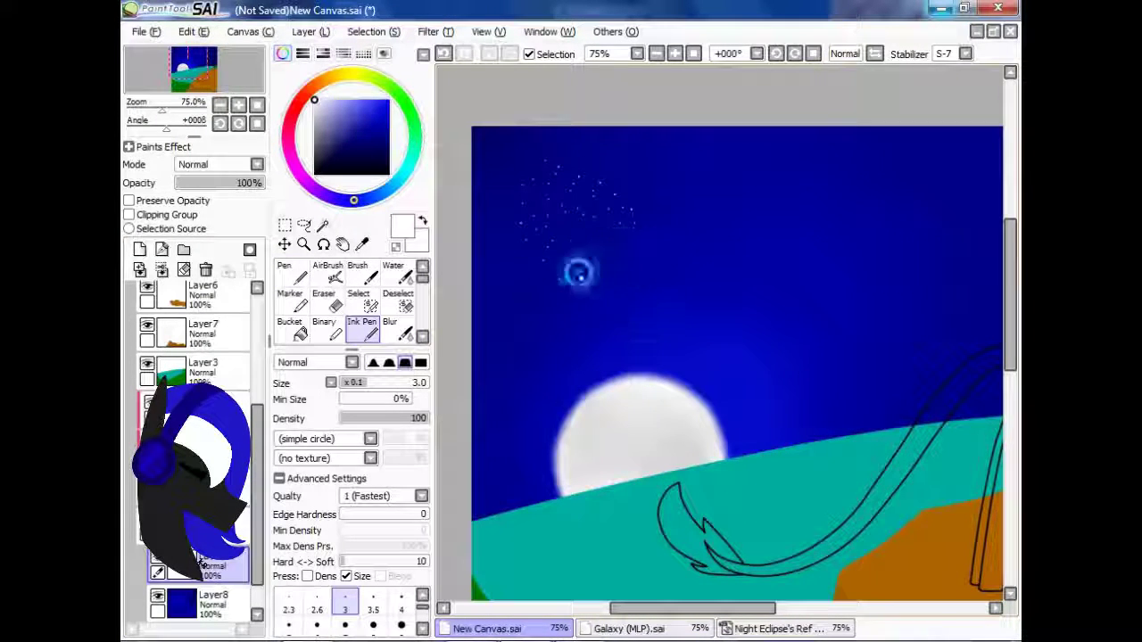
{"action": "key", "text": "ctrl+t"}
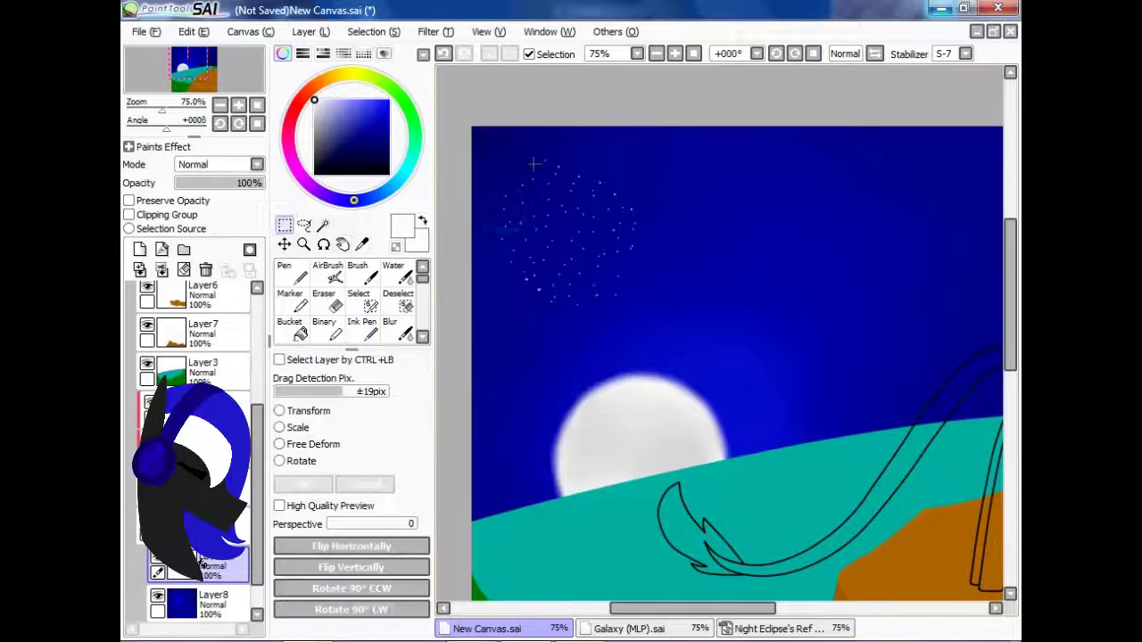
{"action": "left_click_drag", "start_coordinate": [553, 228], "coordinate": [622, 169]}
{"action": "key", "text": "Return"}
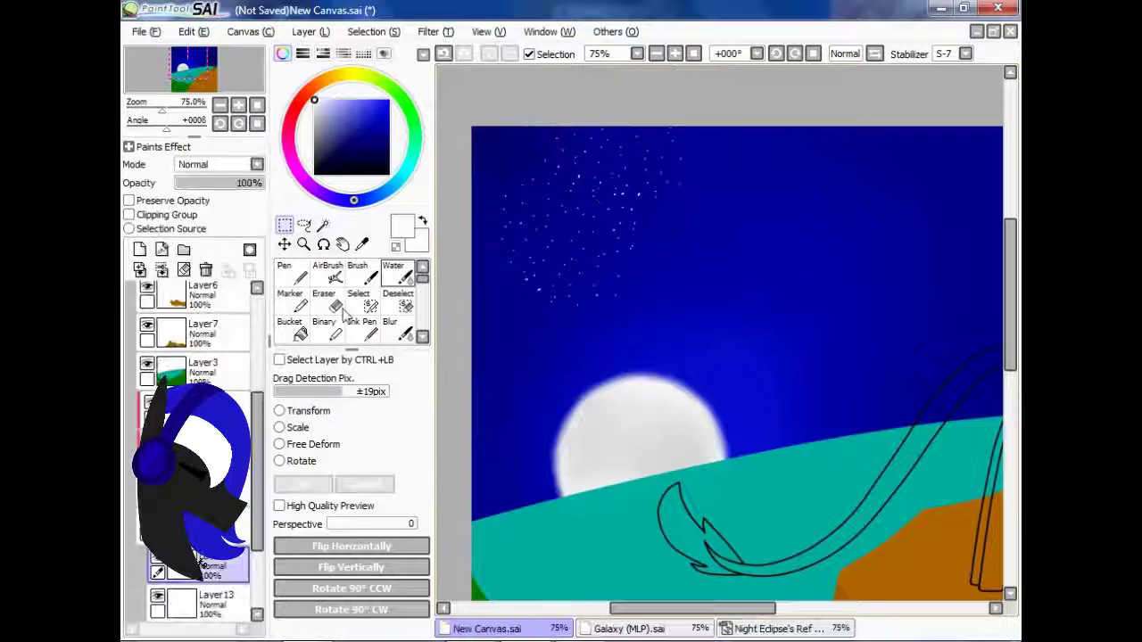
Paste more copies of the star cluster, rotating and moving them to cover the sky's upper-left area and beside the moon.
{"action": "key", "text": "ctrl+t"}
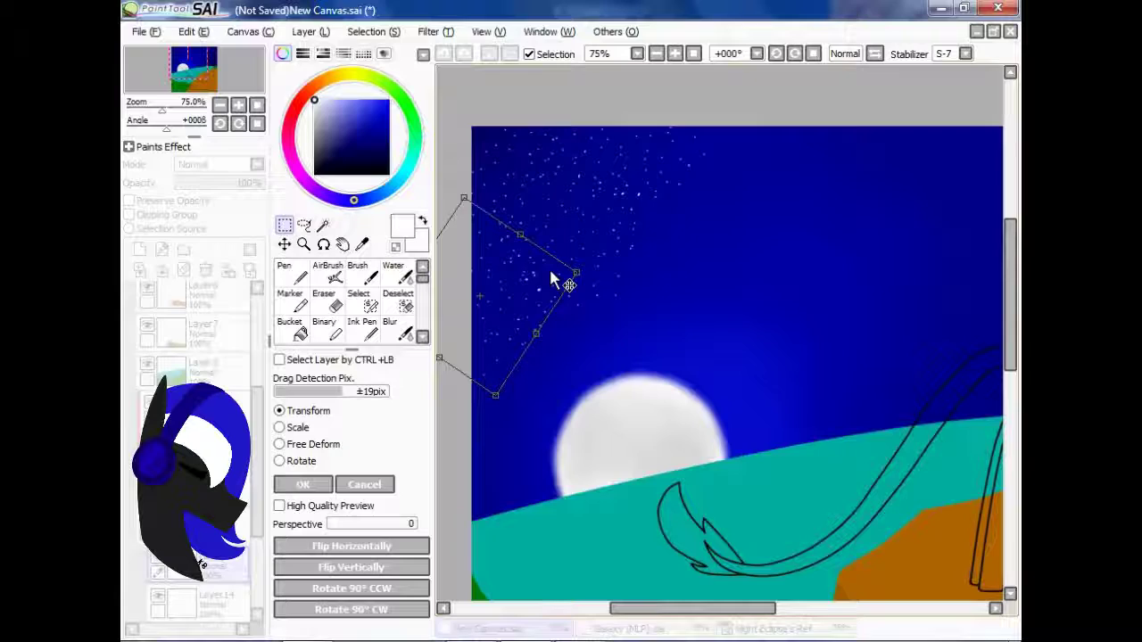
{"action": "left_click", "coordinate": [193, 32]}
{"action": "key", "text": "Escape"}
{"action": "key", "text": "ctrl+t"}
{"action": "key", "text": "Return"}
{"action": "key", "text": "ctrl+t"}
{"action": "key", "text": "Return"}
{"action": "left_click", "coordinate": [193, 31]}
{"action": "left_click", "coordinate": [201, 125]}
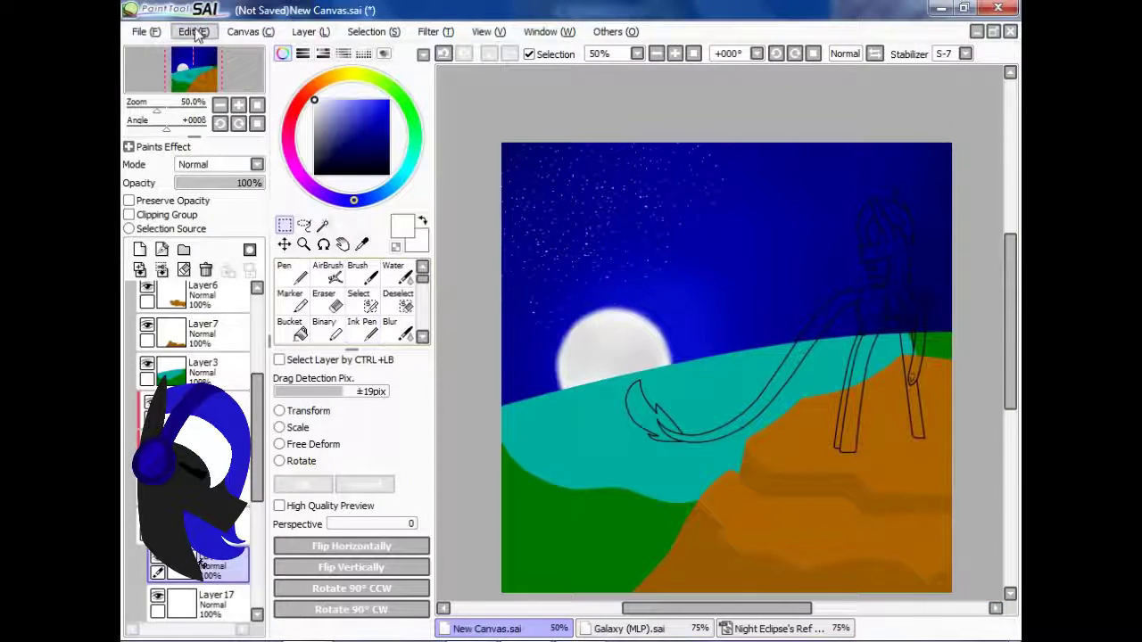
{"action": "key", "text": "ctrl+t"}
{"action": "key", "text": "Return"}
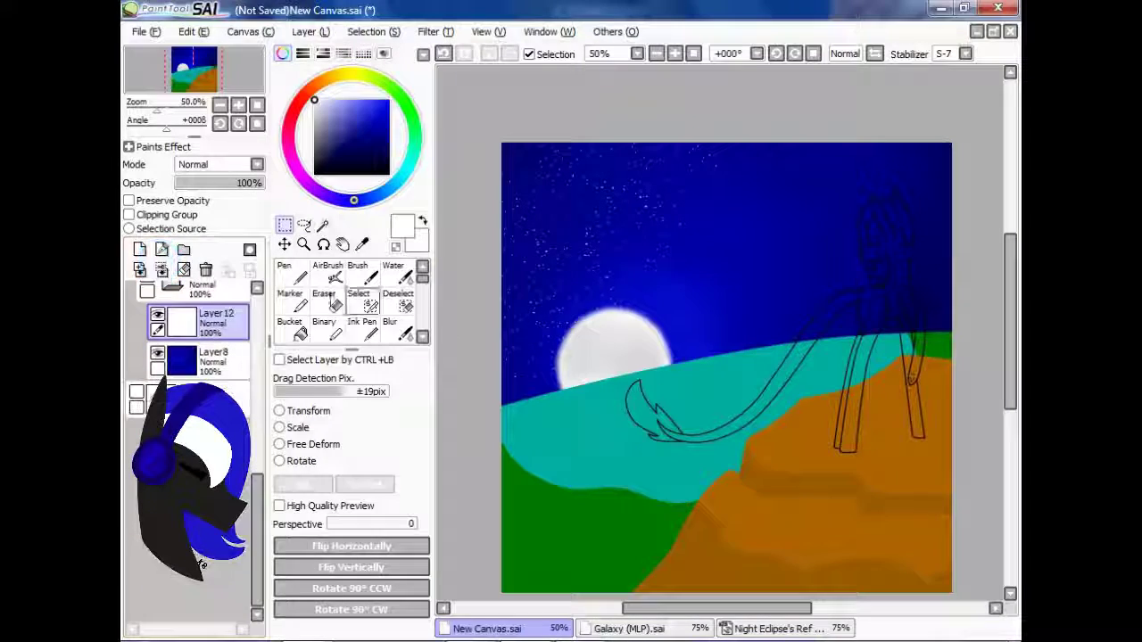
Select the starry area freehand, copy it, and place rotated copies to make the stars denser and extend them across the sky.
{"action": "left_click", "coordinate": [303, 223]}
{"action": "key", "text": "d"}
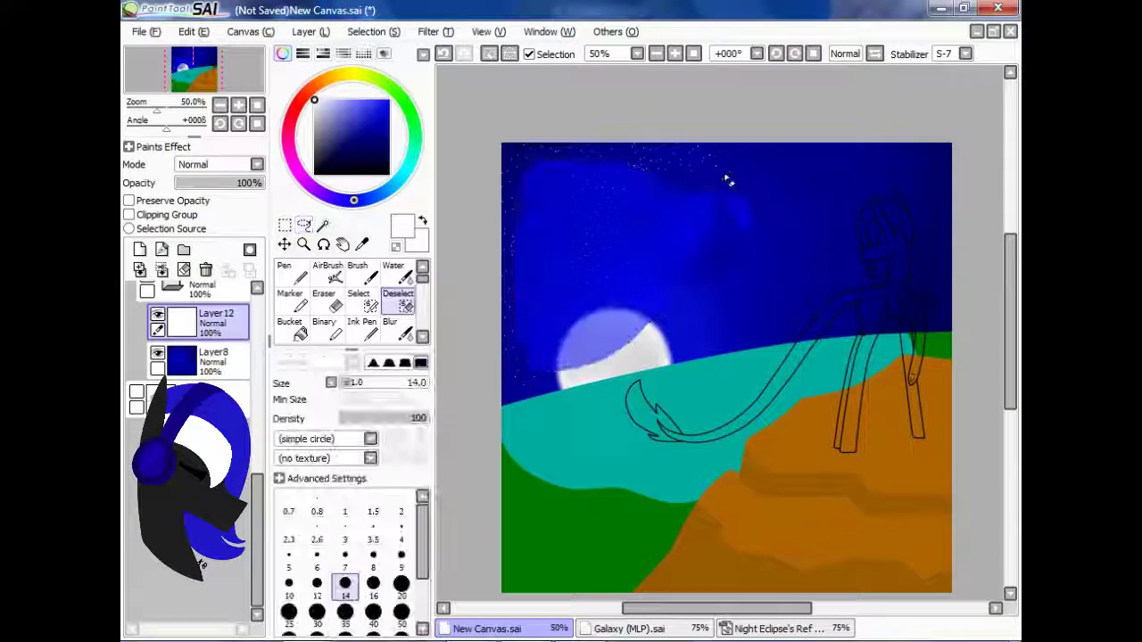
{"action": "left_click", "coordinate": [194, 31]}
{"action": "left_click", "coordinate": [219, 128]}
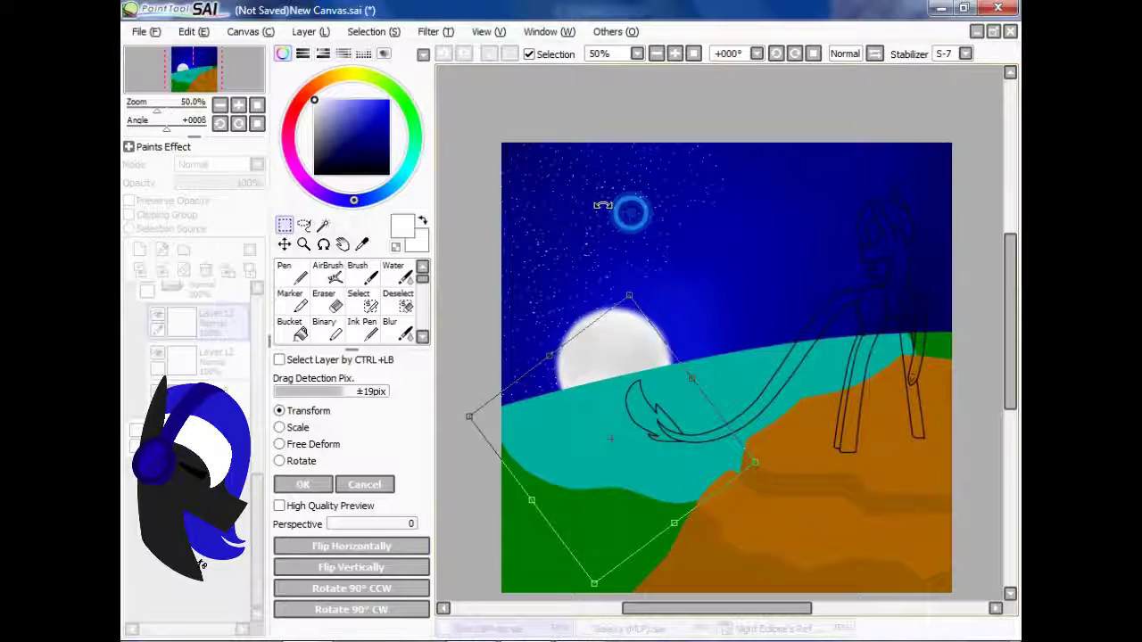
{"action": "key", "text": "Escape"}
{"action": "key", "text": "ctrl+v"}
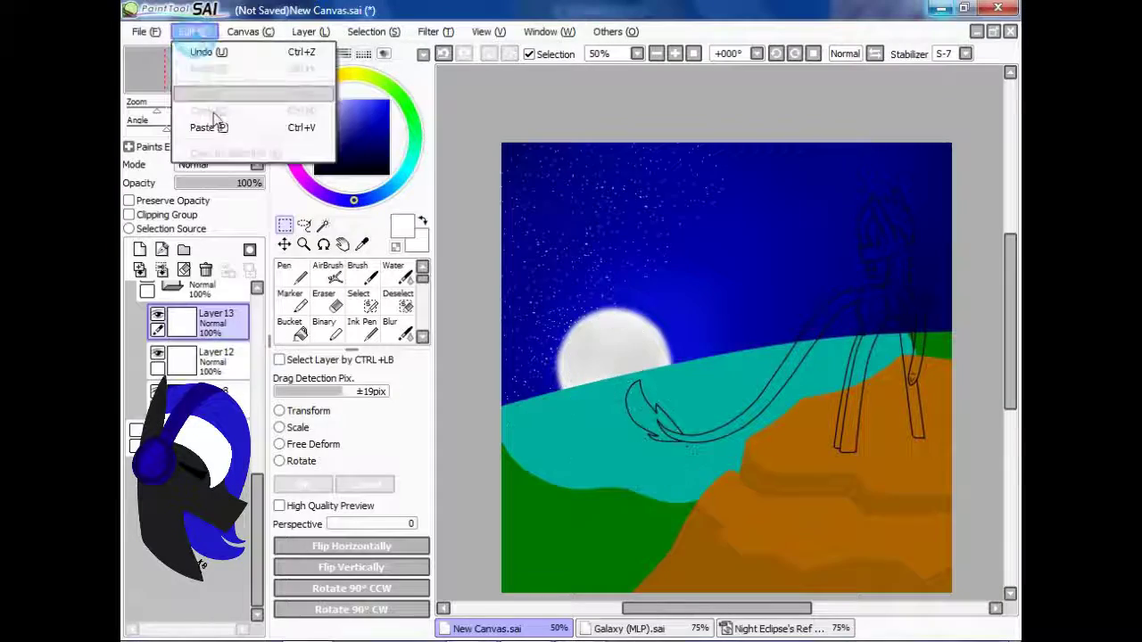
{"action": "left_click_drag", "start_coordinate": [529, 275], "coordinate": [732, 223]}
{"action": "key", "text": "Escape"}
Paste three more copies of the star patch and position them over the right part of the sky around the pony.
{"action": "left_click", "coordinate": [194, 32]}
{"action": "left_click", "coordinate": [255, 130]}
{"action": "left_click_drag", "start_coordinate": [903, 81], "coordinate": [801, 233]}
{"action": "key", "text": "Escape"}
{"action": "left_click", "coordinate": [194, 31]}
{"action": "left_click", "coordinate": [241, 127]}
{"action": "left_click_drag", "start_coordinate": [955, 208], "coordinate": [928, 108]}
{"action": "key", "text": "Escape"}
{"action": "left_click", "coordinate": [194, 31]}
{"action": "left_click", "coordinate": [241, 128]}
{"action": "left_click_drag", "start_coordinate": [838, 367], "coordinate": [803, 339]}
{"action": "left_click", "coordinate": [336, 483]}
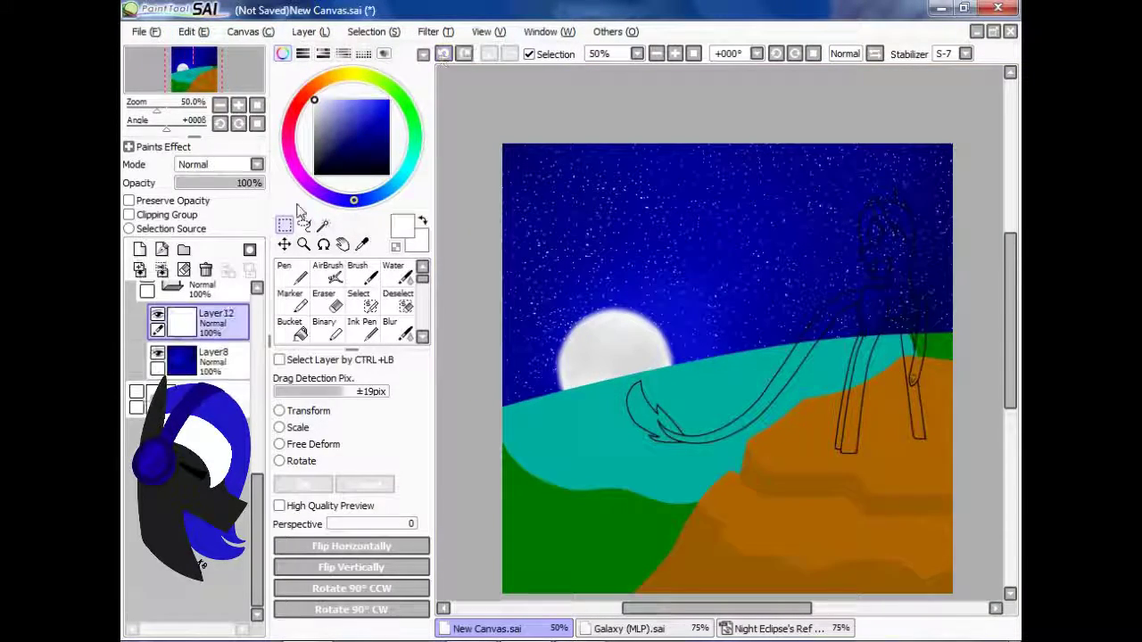
Paste further star copies and enlarge one toward the canvas's upper-right corner so it spans the sky.
{"action": "key", "text": "ctrl+v"}
{"action": "key", "text": "Return"}
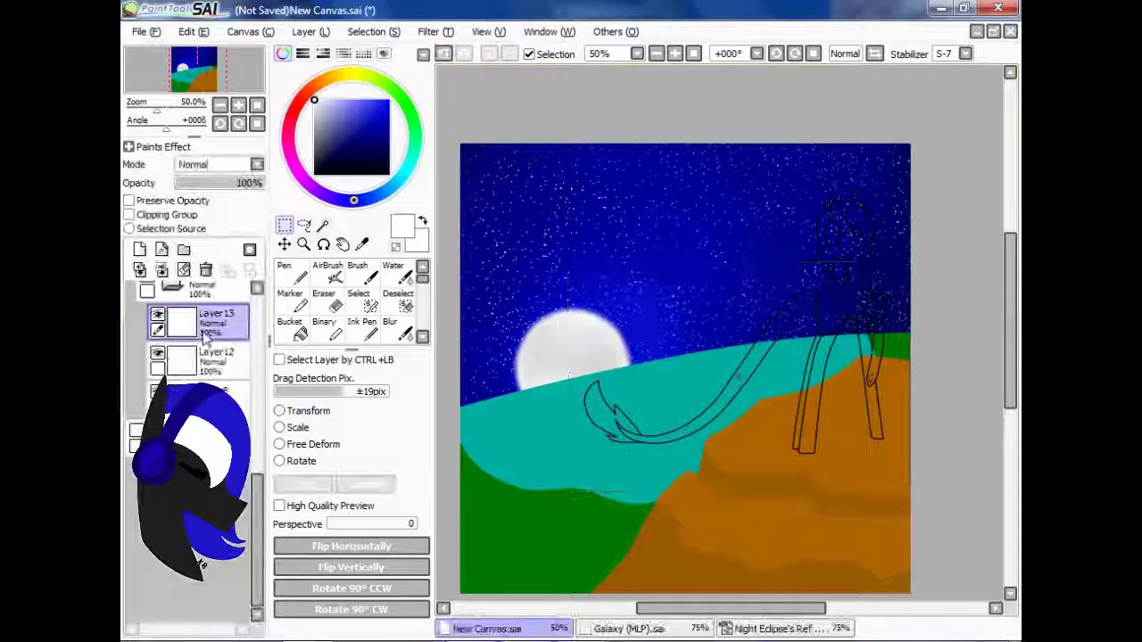
{"action": "key", "text": "ctrl+v"}
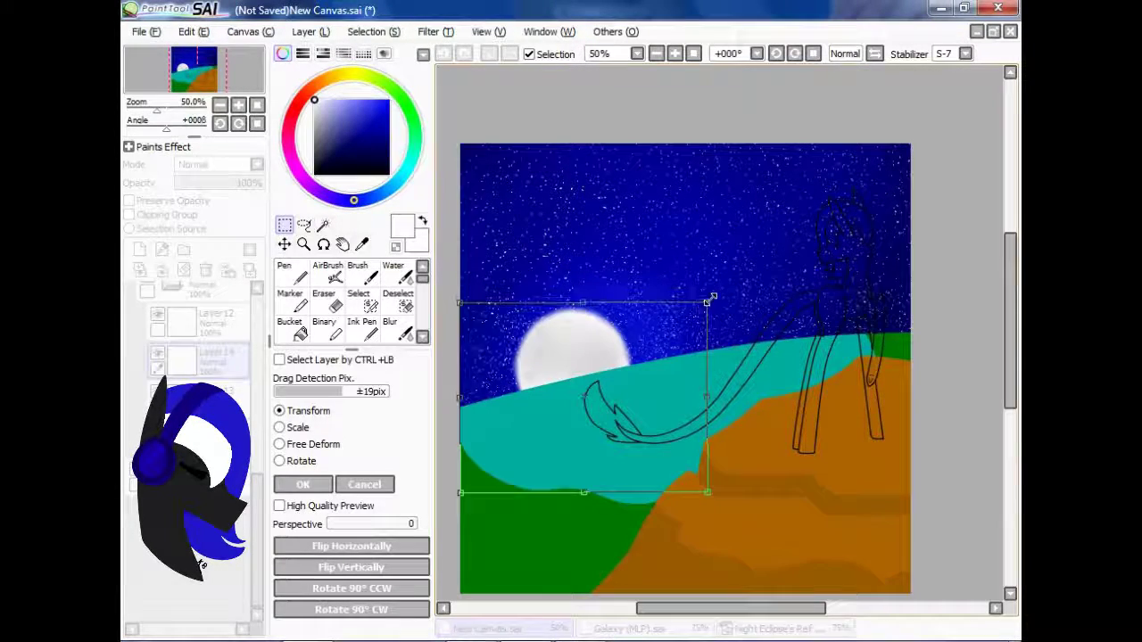
{"action": "left_click_drag", "start_coordinate": [712, 299], "coordinate": [910, 144]}
{"action": "left_click", "coordinate": [302, 484]}
Paste and transform another copy of the stars to thicken the night sky.
{"action": "left_click", "coordinate": [194, 31]}
{"action": "left_click", "coordinate": [258, 115]}
{"action": "left_click", "coordinate": [303, 484]}
{"action": "key", "text": "ctrl+t"}
{"action": "key", "text": "Return"}
{"action": "scroll", "coordinate": [633, 492], "scroll_direction": "down", "scroll_amount": 1}
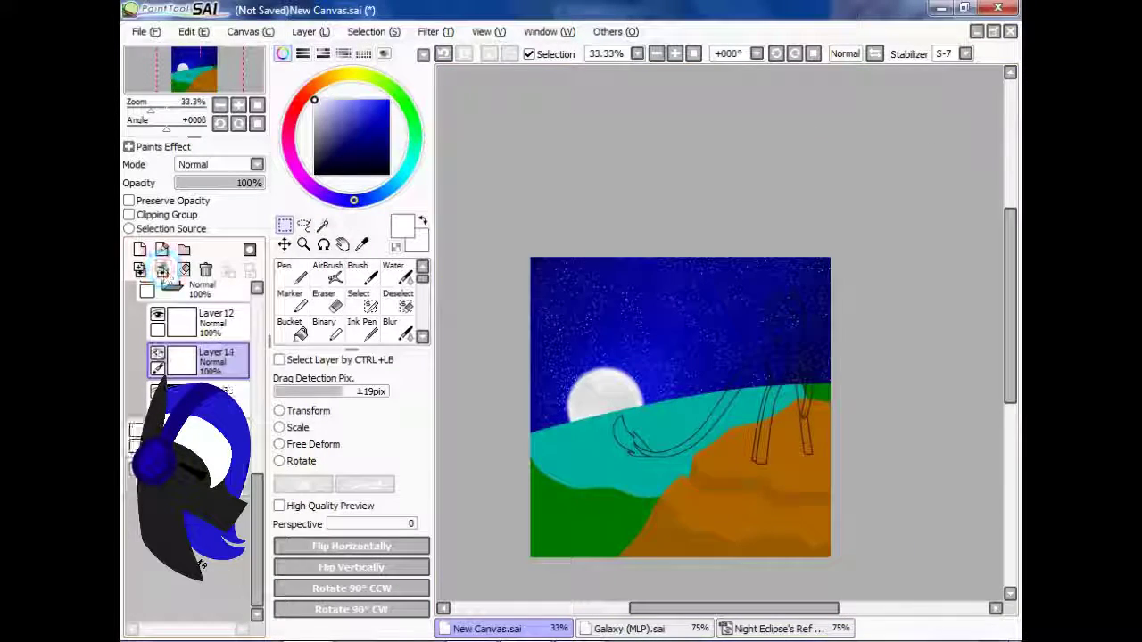
Paste a copy of the night sky above the star layers and set its blending mode to Overlay.
{"action": "scroll", "coordinate": [438, 416], "scroll_direction": "up", "scroll_amount": 1}
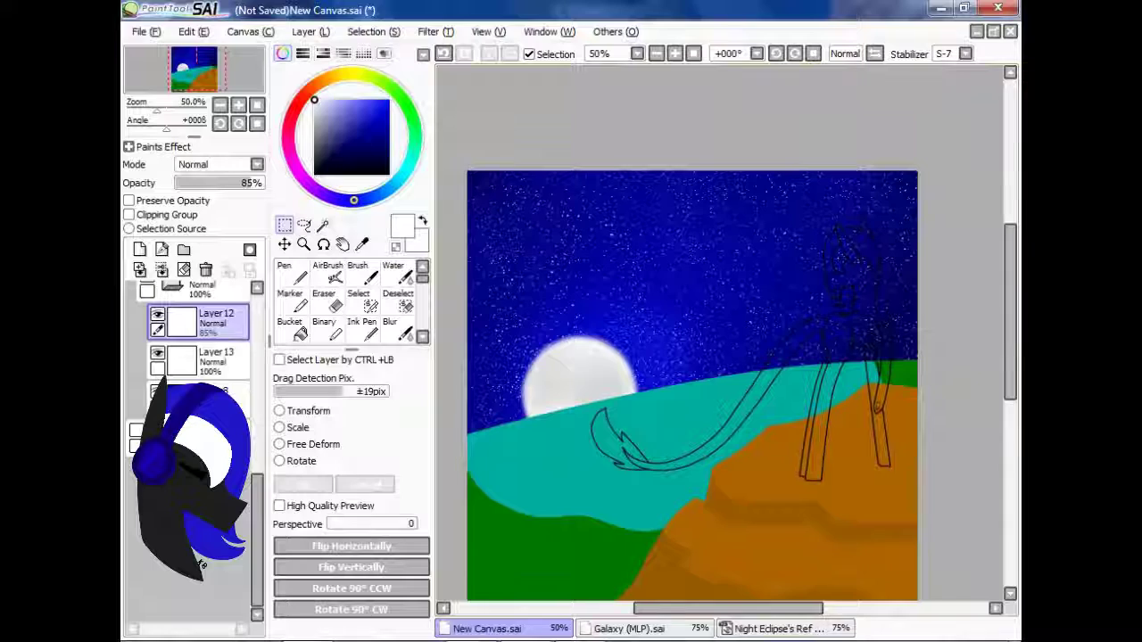
{"action": "left_click", "coordinate": [336, 303]}
{"action": "scroll", "coordinate": [691, 383], "scroll_direction": "down", "scroll_amount": 1}
{"action": "left_click", "coordinate": [201, 319]}
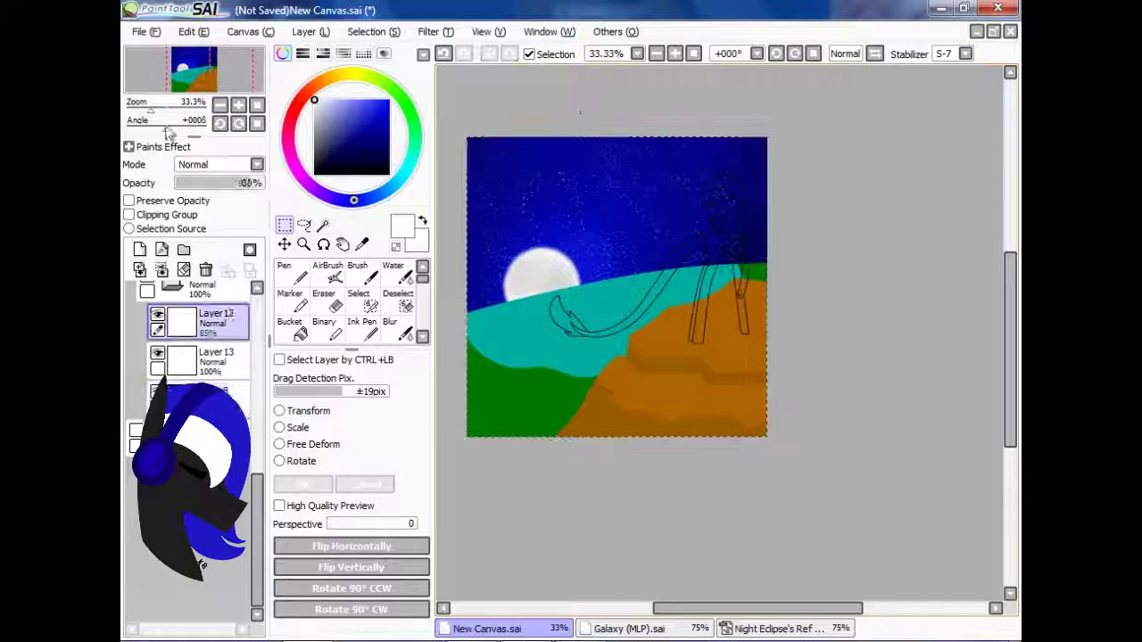
{"action": "key", "text": "ctrl+v"}
{"action": "scroll", "coordinate": [692, 383], "scroll_direction": "up", "scroll_amount": 2}
{"action": "left_click", "coordinate": [218, 164]}
{"action": "left_click", "coordinate": [193, 219]}
Lower the opacity of the Overlay sky layer to 0%.
{"action": "left_click_drag", "start_coordinate": [228, 182], "coordinate": [178, 183]}
{"action": "scroll", "coordinate": [691, 383], "scroll_direction": "down", "scroll_amount": 2}
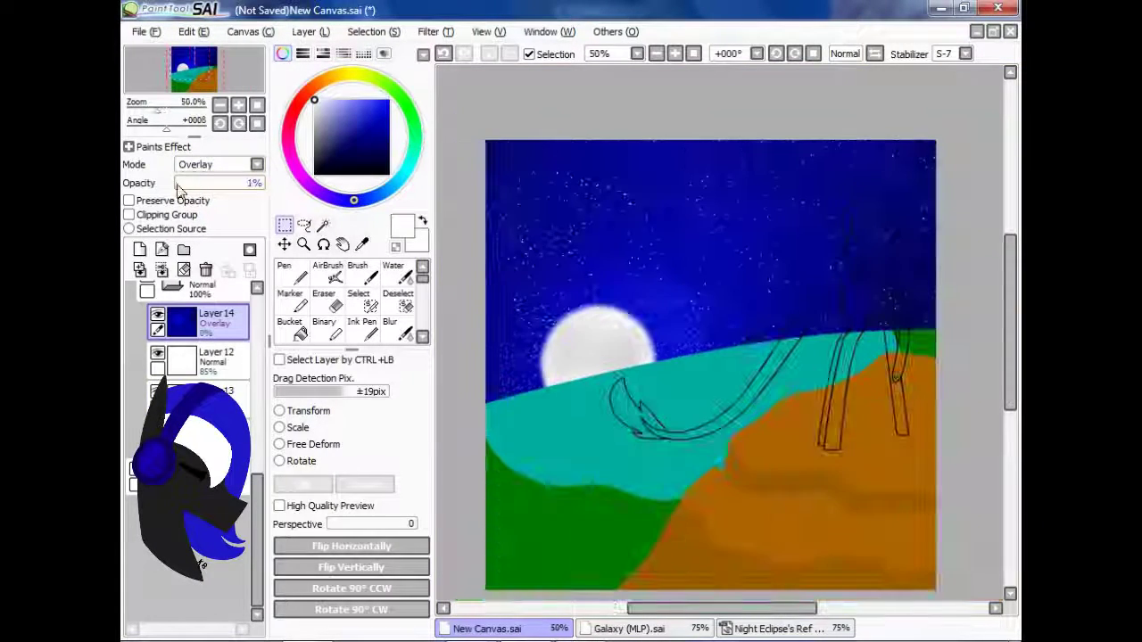
{"action": "scroll", "coordinate": [691, 384], "scroll_direction": "up", "scroll_amount": 1}
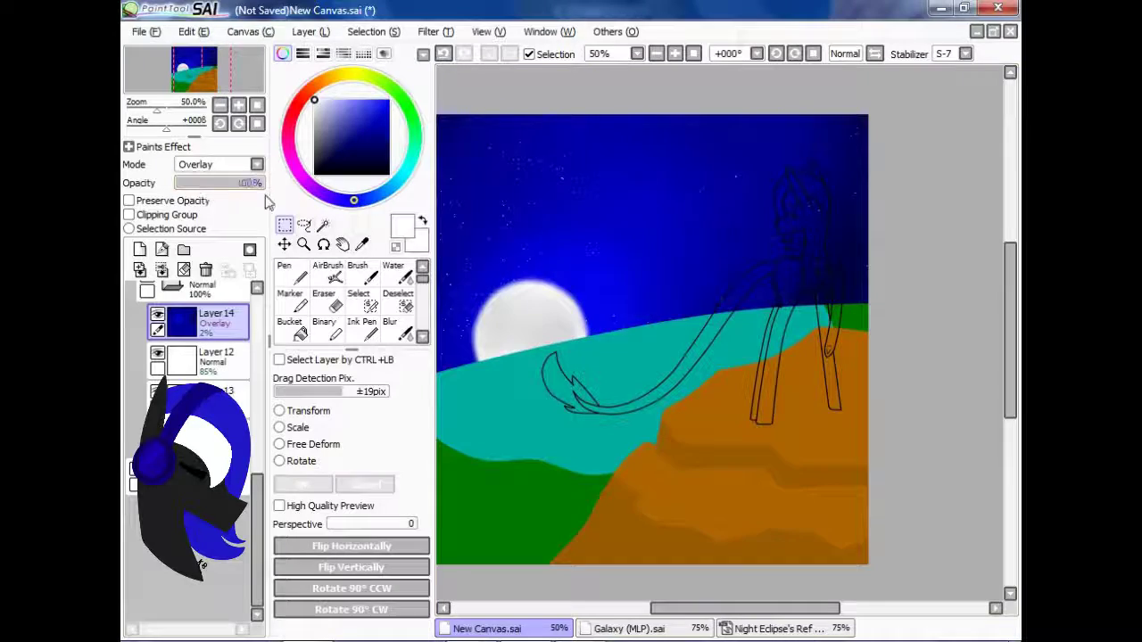
{"action": "left_click_drag", "start_coordinate": [181, 200], "coordinate": [175, 201]}
{"action": "scroll", "coordinate": [836, 297], "scroll_direction": "down", "scroll_amount": 1}
{"action": "scroll", "coordinate": [837, 297], "scroll_direction": "up", "scroll_amount": 1}
{"action": "scroll", "coordinate": [196, 402], "scroll_direction": "down", "scroll_amount": 3}
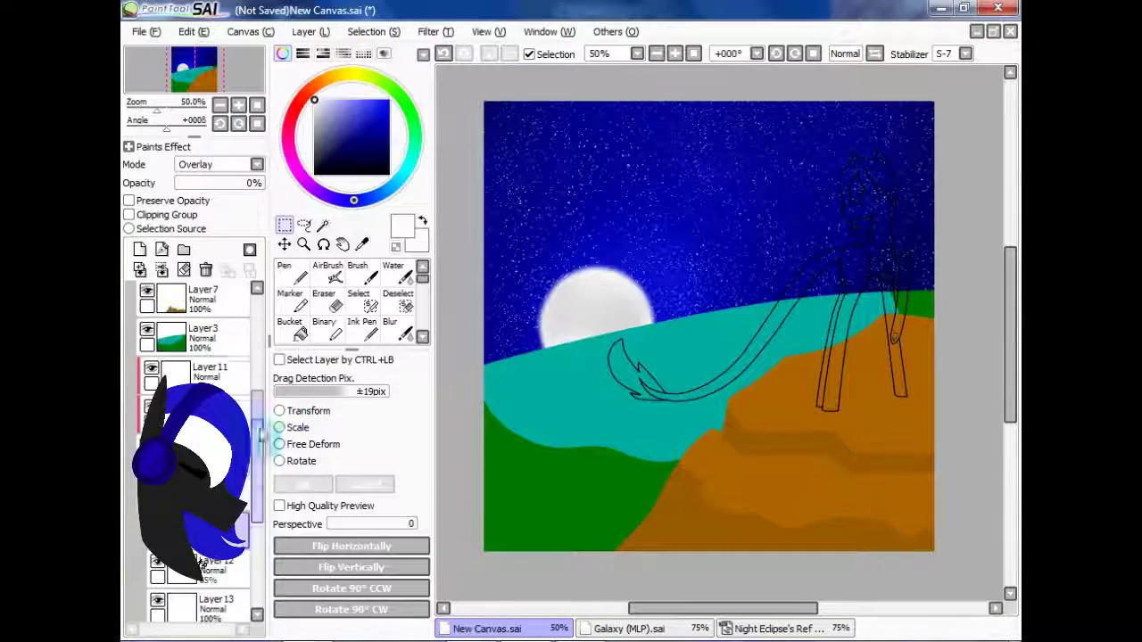
Select the green hill by colour and shade its lower part dark green with the Water brush at size 100.
{"action": "left_click", "coordinate": [205, 397]}
{"action": "left_click", "coordinate": [323, 225]}
{"action": "left_click", "coordinate": [443, 53]}
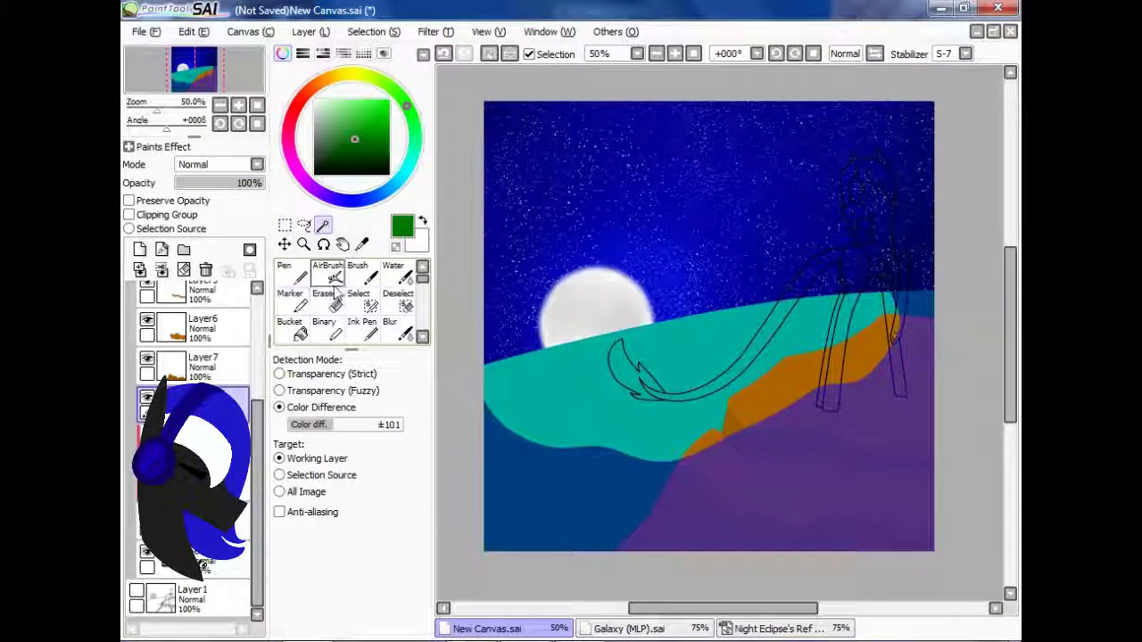
{"action": "left_click", "coordinate": [327, 272]}
{"action": "scroll", "coordinate": [473, 435], "scroll_direction": "up", "scroll_amount": 1}
{"action": "left_click", "coordinate": [394, 272]}
{"action": "scroll", "coordinate": [459, 484], "scroll_direction": "down", "scroll_amount": 2}
{"action": "scroll", "coordinate": [880, 386], "scroll_direction": "down", "scroll_amount": 1}
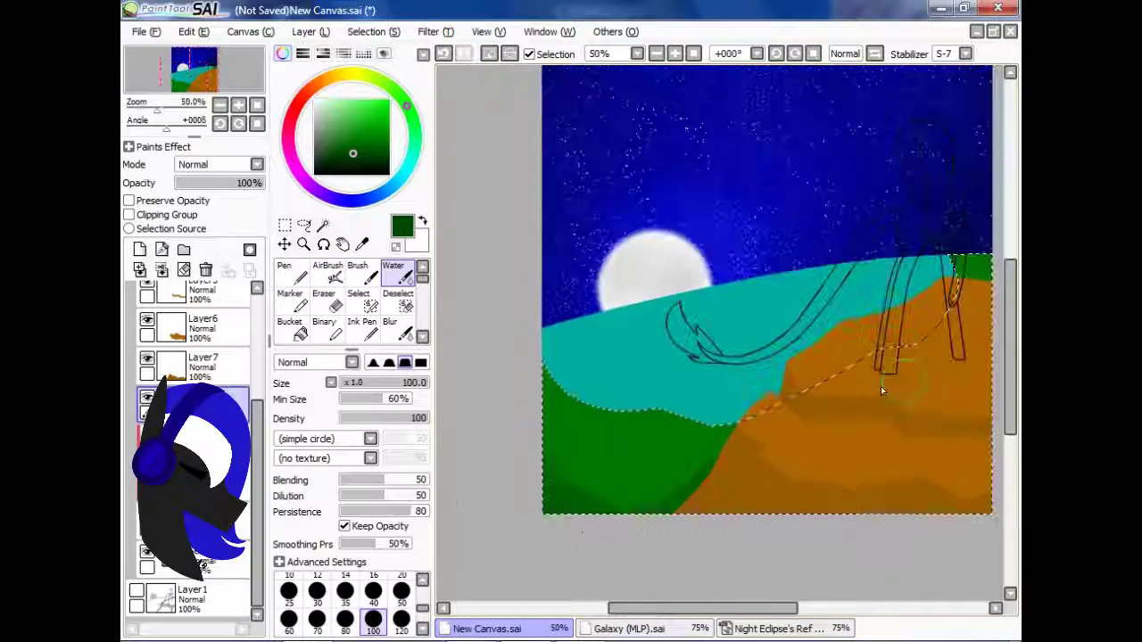
Try darker and lighter green tones on the green hill, and add a layer set for the land.
{"action": "scroll", "coordinate": [964, 275], "scroll_direction": "up", "scroll_amount": 2}
{"action": "scroll", "coordinate": [964, 275], "scroll_direction": "down", "scroll_amount": 3}
{"action": "scroll", "coordinate": [650, 484], "scroll_direction": "up", "scroll_amount": 4}
{"action": "scroll", "coordinate": [802, 357], "scroll_direction": "down", "scroll_amount": 4}
{"action": "scroll", "coordinate": [859, 330], "scroll_direction": "up", "scroll_amount": 5}
{"action": "scroll", "coordinate": [743, 499], "scroll_direction": "down", "scroll_amount": 5}
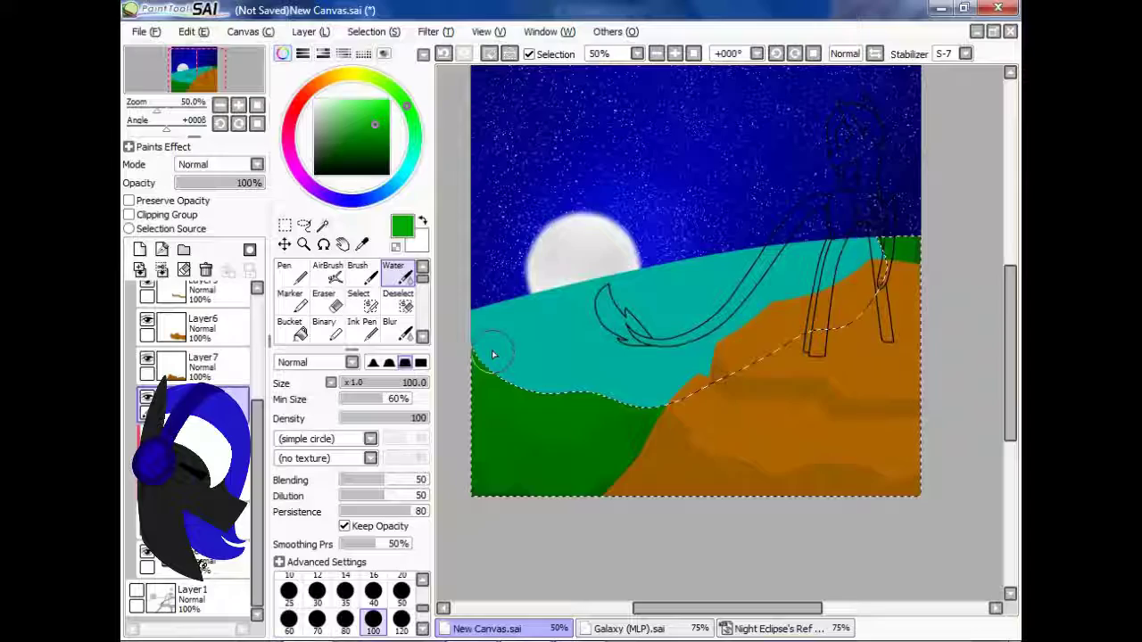
{"action": "scroll", "coordinate": [841, 248], "scroll_direction": "up", "scroll_amount": 3}
{"action": "scroll", "coordinate": [841, 248], "scroll_direction": "down", "scroll_amount": 4}
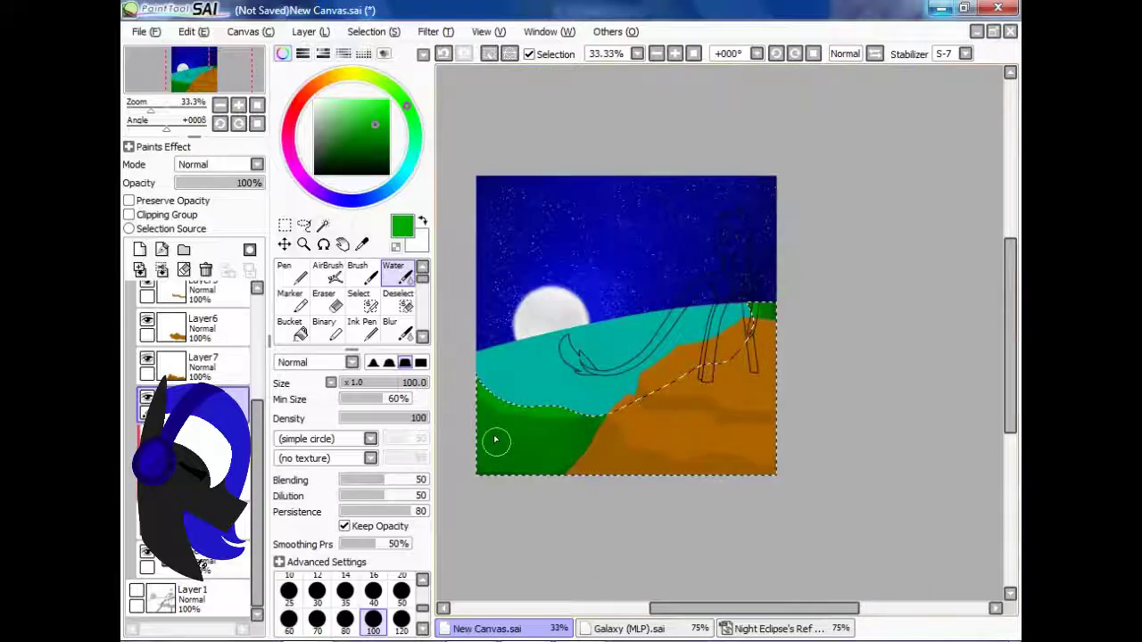
{"action": "scroll", "coordinate": [497, 438], "scroll_direction": "up", "scroll_amount": 1}
{"action": "left_click", "coordinate": [183, 252]}
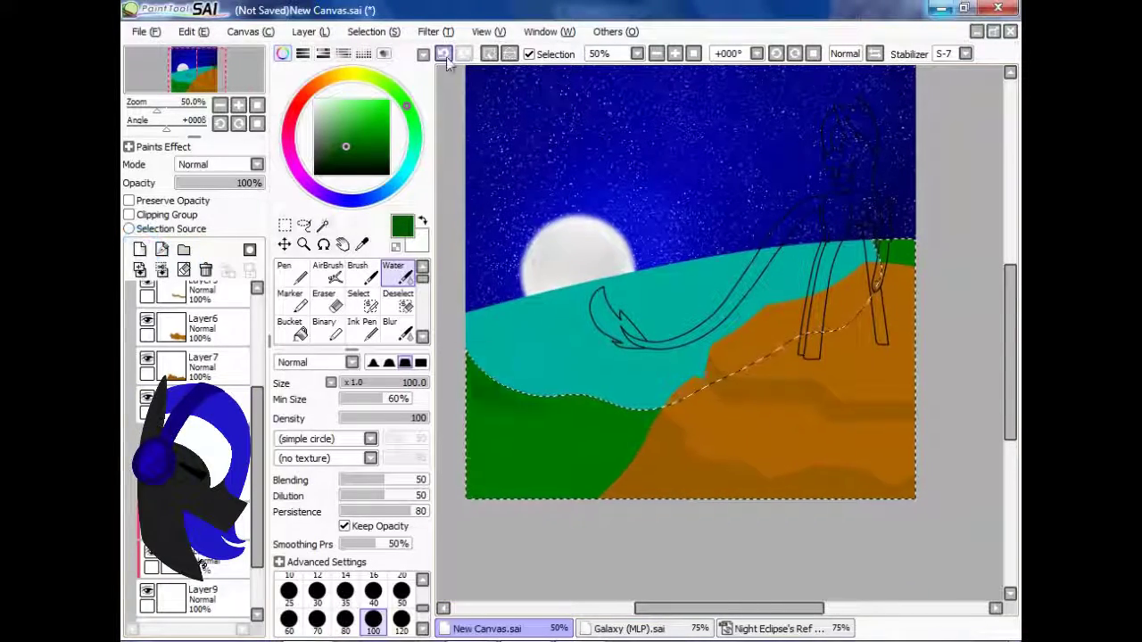
Paint light green highlights along the green hill's upper edge over darker shading, and blur the tones together.
{"action": "scroll", "coordinate": [871, 312], "scroll_direction": "up", "scroll_amount": 1}
{"action": "scroll", "coordinate": [857, 316], "scroll_direction": "up", "scroll_amount": 2}
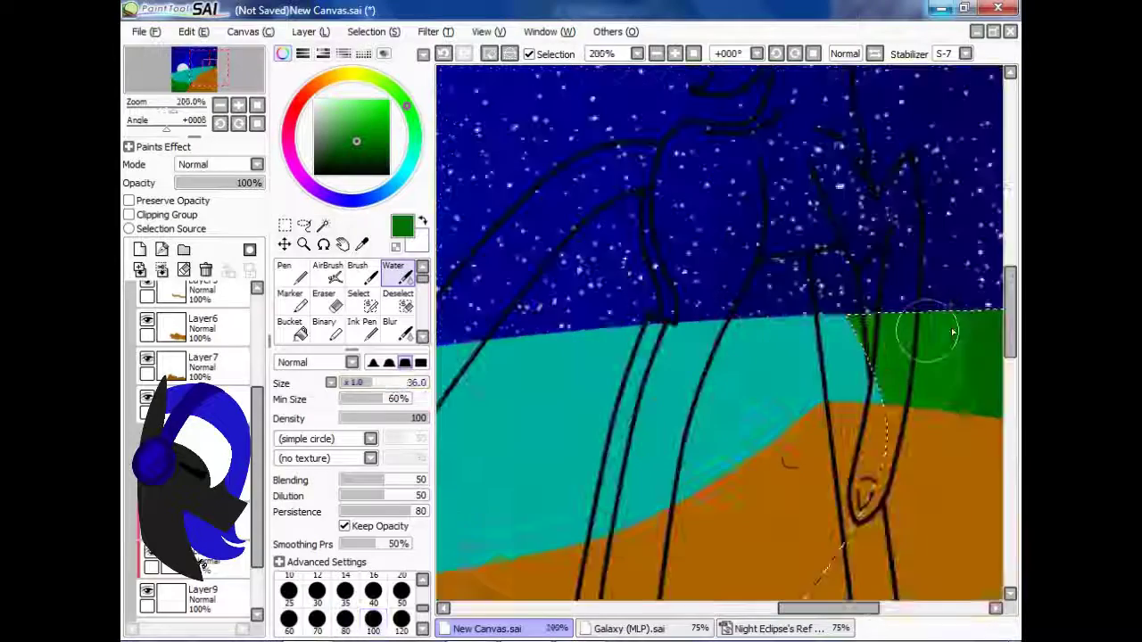
{"action": "scroll", "coordinate": [704, 411], "scroll_direction": "down", "scroll_amount": 2}
{"action": "scroll", "coordinate": [702, 417], "scroll_direction": "down", "scroll_amount": 2}
{"action": "scroll", "coordinate": [624, 357], "scroll_direction": "up", "scroll_amount": 4}
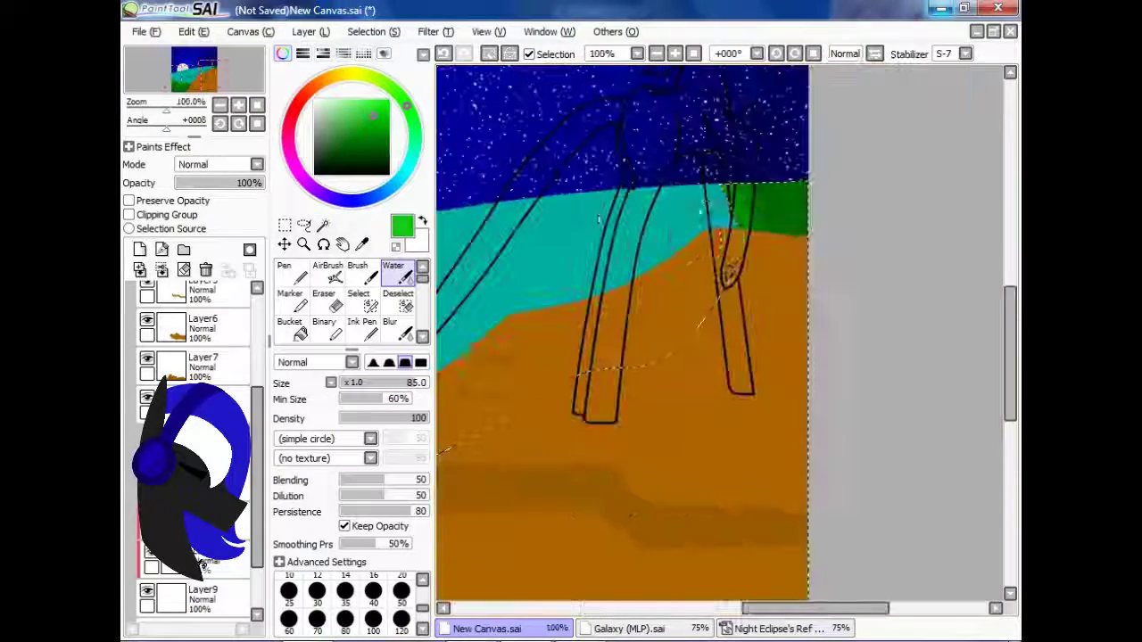
{"action": "scroll", "coordinate": [754, 274], "scroll_direction": "down", "scroll_amount": 2}
{"action": "scroll", "coordinate": [755, 274], "scroll_direction": "up", "scroll_amount": 1}
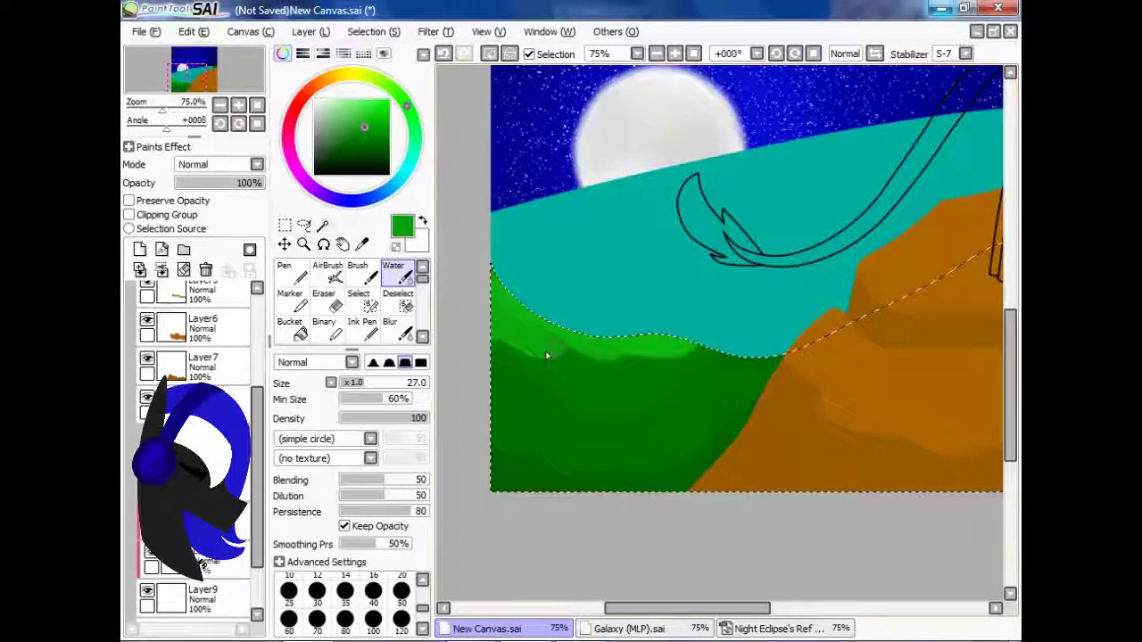
{"action": "left_click", "coordinate": [396, 328]}
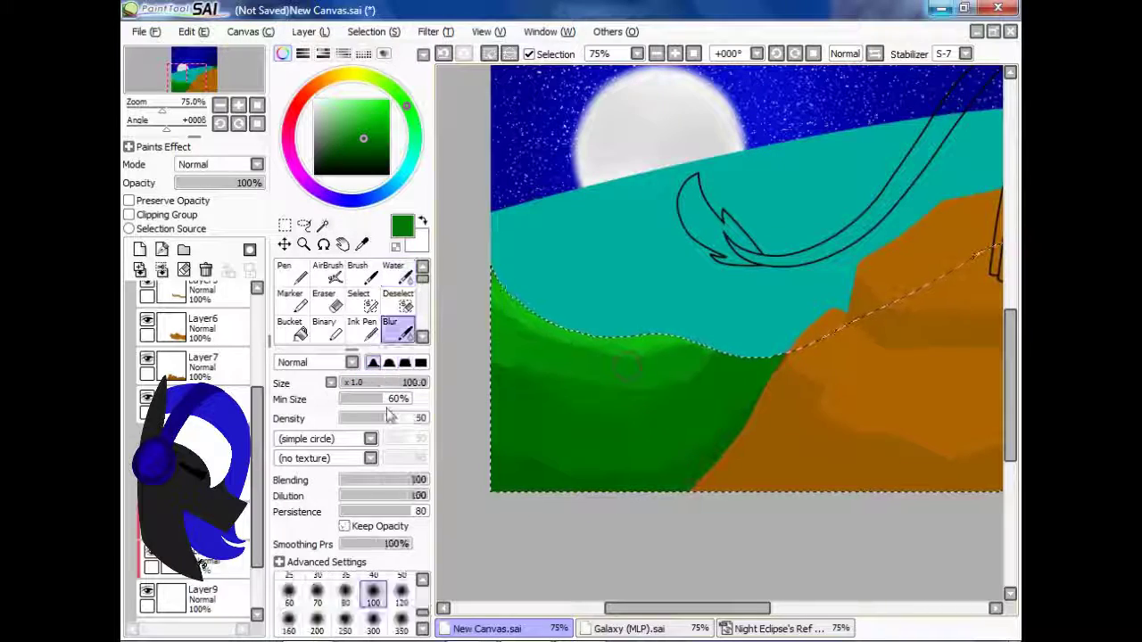
{"action": "scroll", "coordinate": [754, 317], "scroll_direction": "down", "scroll_amount": 1}
Switch to YouTube, start the Nightcore video "Safe And Sound (Lyrics)", check its playback and return to the painting.
{"action": "key", "text": "alt+Tab"}
{"action": "scroll", "coordinate": [402, 357], "scroll_direction": "down", "scroll_amount": 10}
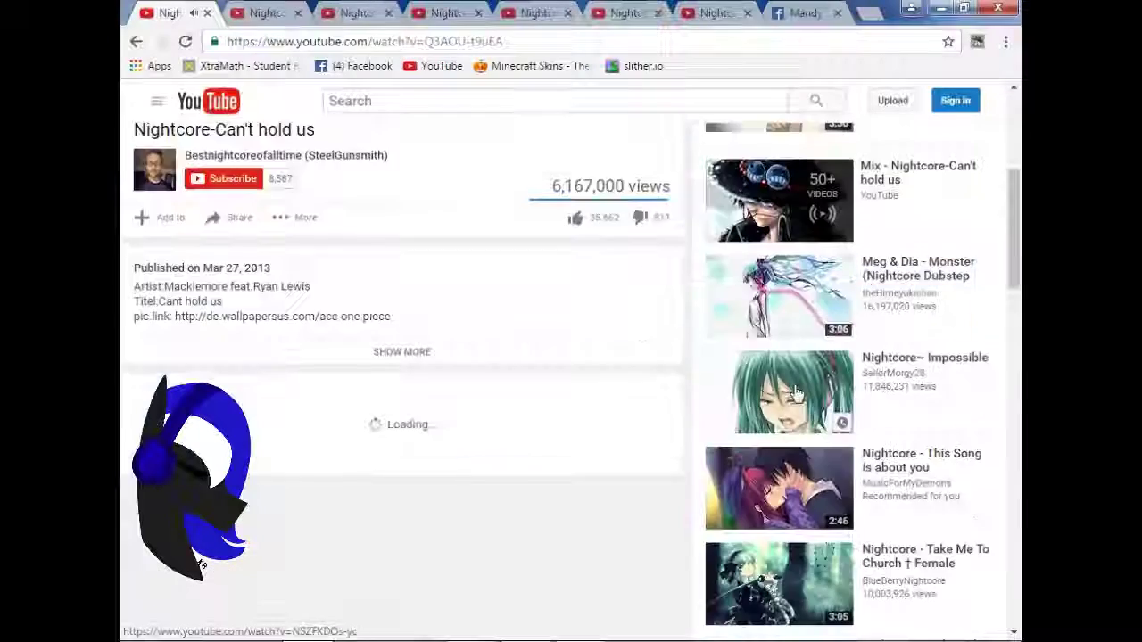
{"action": "left_click", "coordinate": [609, 551]}
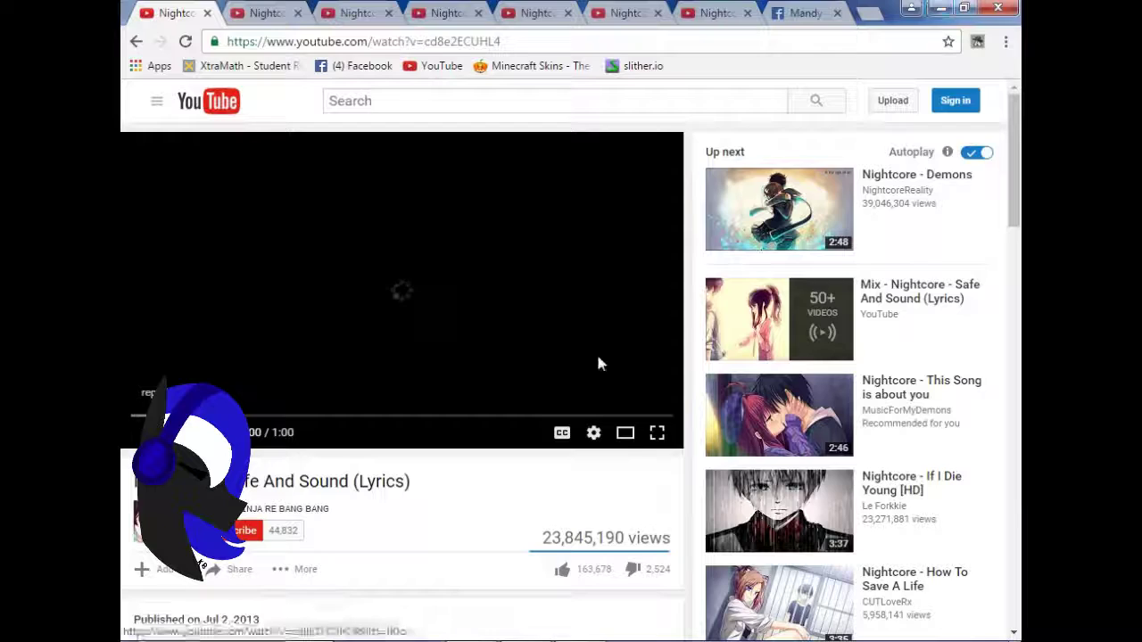
{"action": "key", "text": "alt+Tab"}
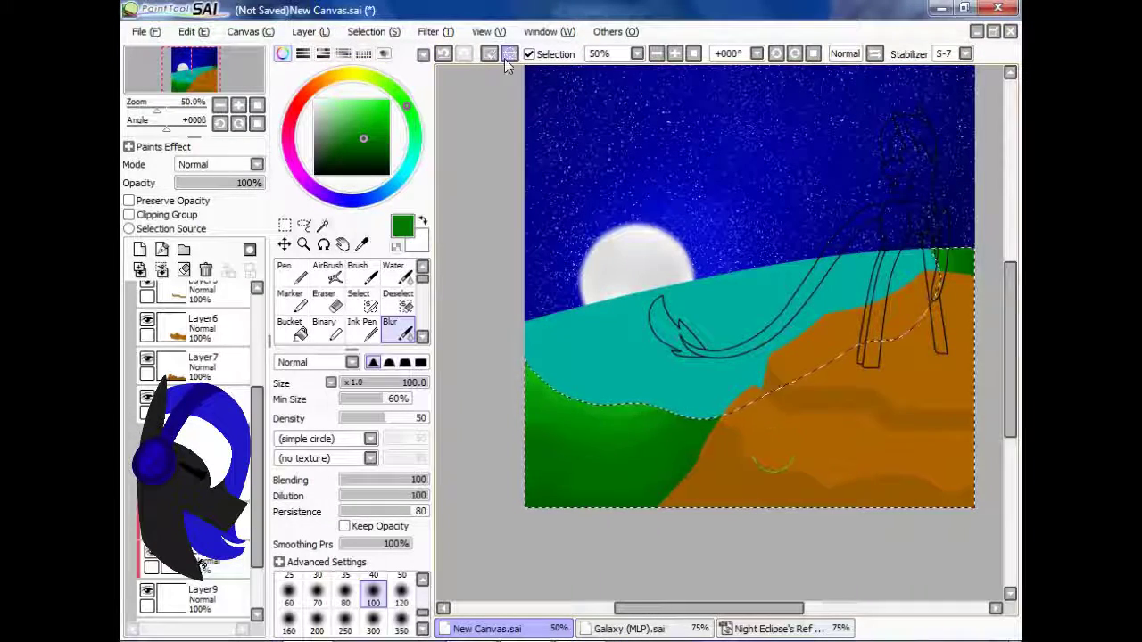
{"action": "key", "text": "alt+Tab"}
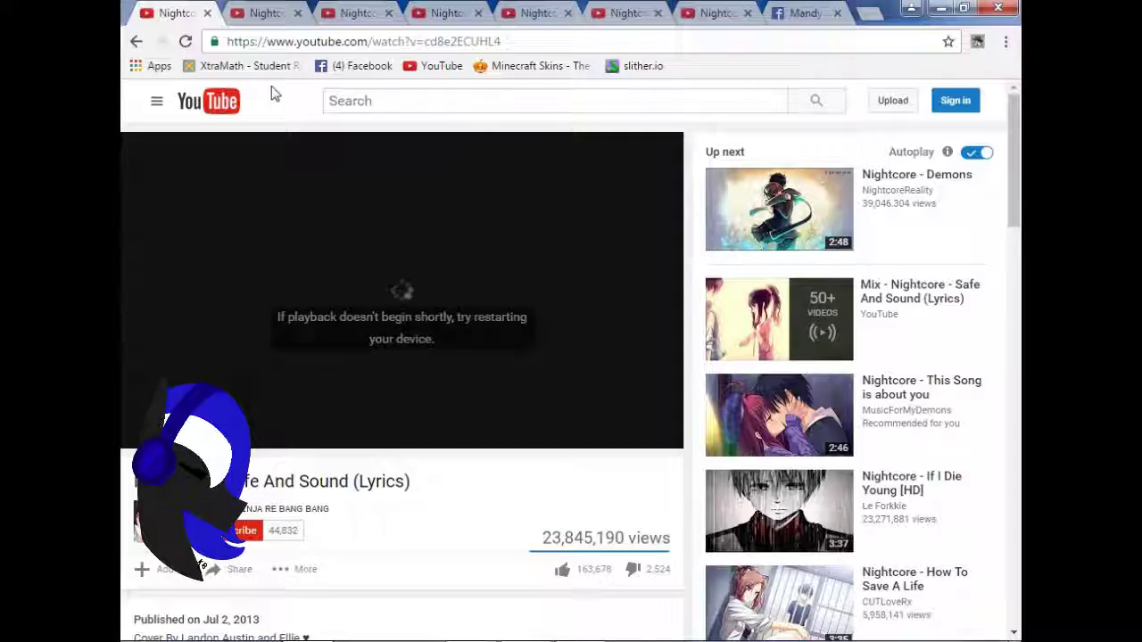
{"action": "key", "text": "alt+Tab"}
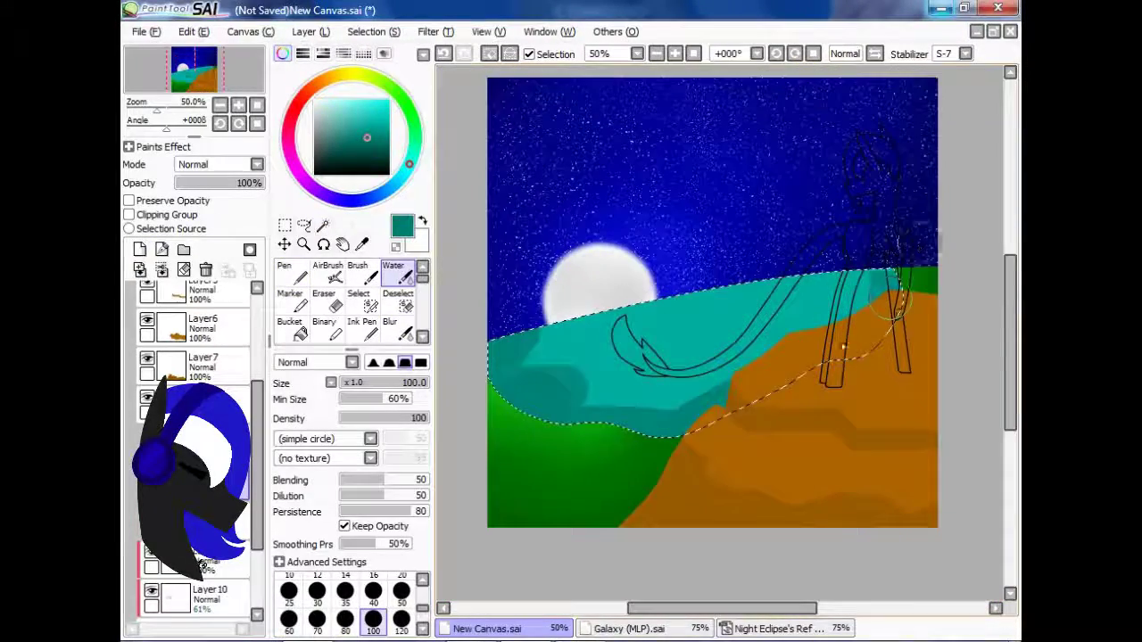
Paint light turquoise highlights along the turquoise hill's upper edge and blend them with Blur at size 100.
{"action": "left_click", "coordinate": [371, 123]}
{"action": "mouse_move", "coordinate": [536, 357]}
{"action": "left_mouse_down"}
{"action": "mouse_move", "coordinate": [803, 339]}
{"action": "mouse_move", "coordinate": [785, 392]}
{"action": "mouse_move", "coordinate": [820, 312]}
{"action": "mouse_move", "coordinate": [803, 285]}
{"action": "left_mouse_up"}
{"action": "left_click_drag", "start_coordinate": [696, 321], "coordinate": [821, 276]}
{"action": "left_click_drag", "start_coordinate": [517, 330], "coordinate": [758, 294]}
{"action": "left_click", "coordinate": [397, 330]}
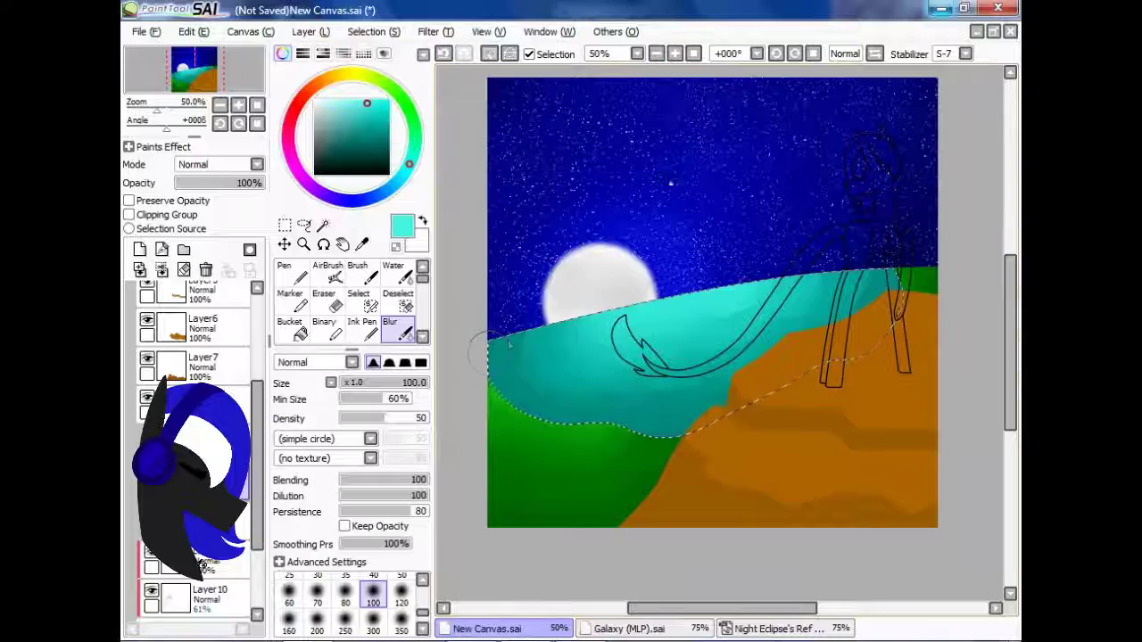
{"action": "scroll", "coordinate": [536, 223], "scroll_direction": "up", "scroll_amount": 2}
Add a new layer for shading the turquoise hill and choose the Pen tool.
{"action": "left_click", "coordinate": [139, 249]}
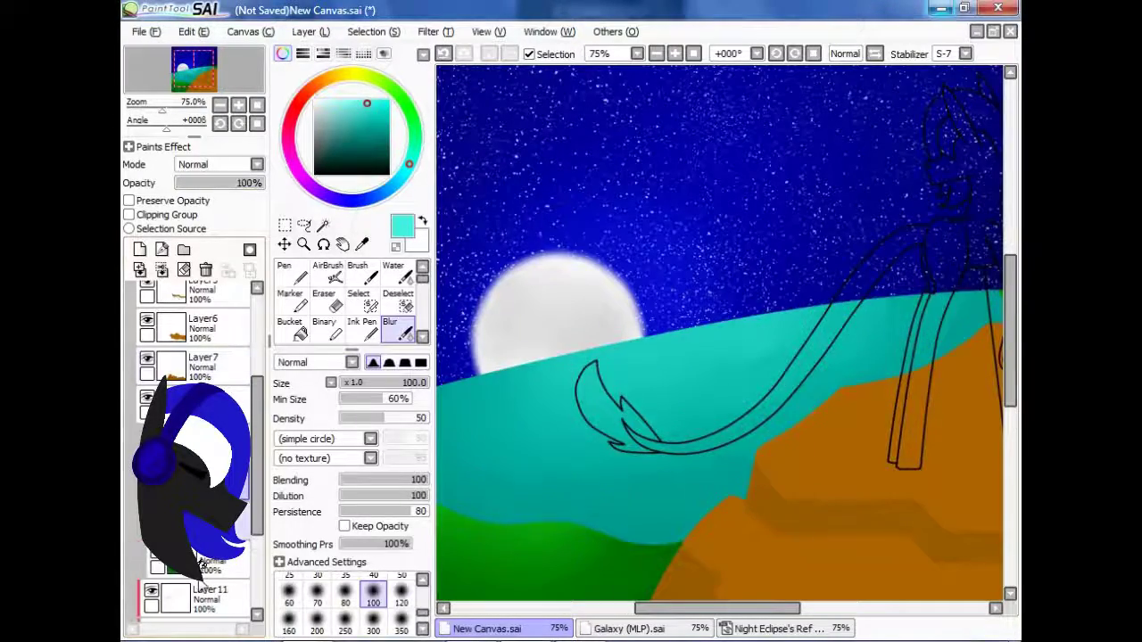
{"action": "left_click", "coordinate": [283, 272]}
{"action": "scroll", "coordinate": [744, 334], "scroll_direction": "down", "scroll_amount": 2}
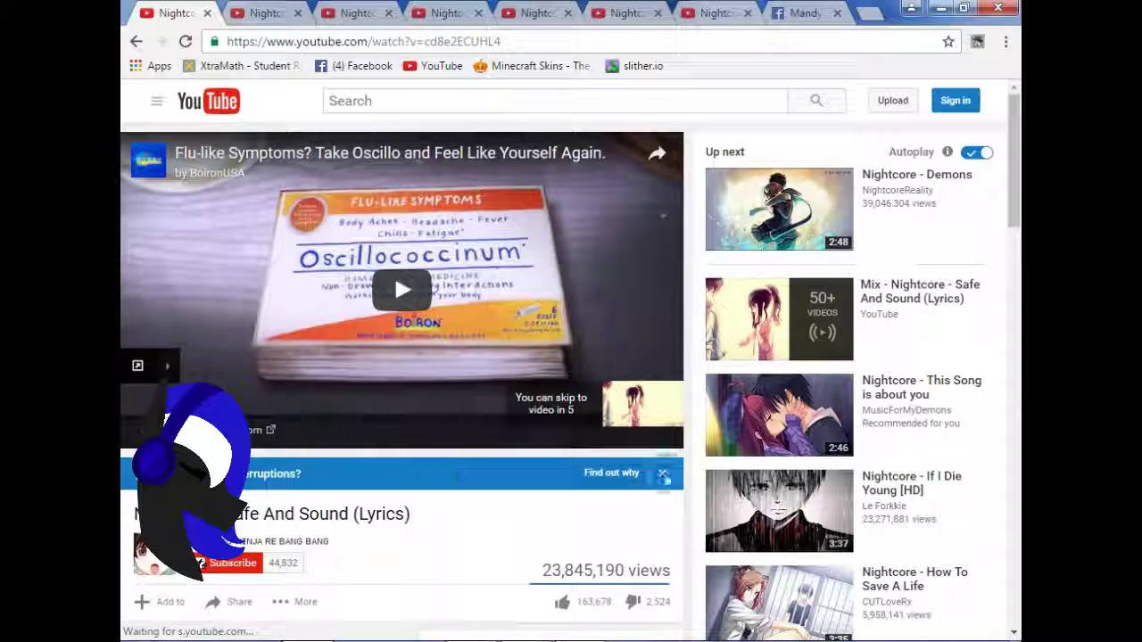
Reload the "Safe And Sound" video page on YouTube and return to the painting.
{"action": "left_click", "coordinate": [185, 42]}
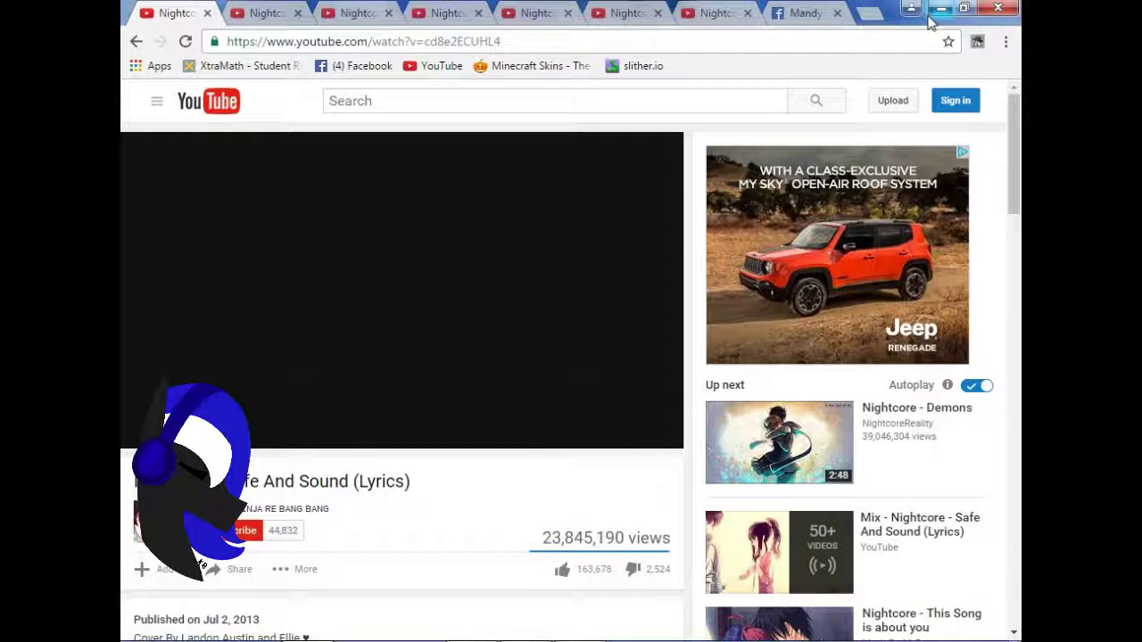
{"action": "scroll", "coordinate": [862, 466], "scroll_direction": "down", "scroll_amount": 4}
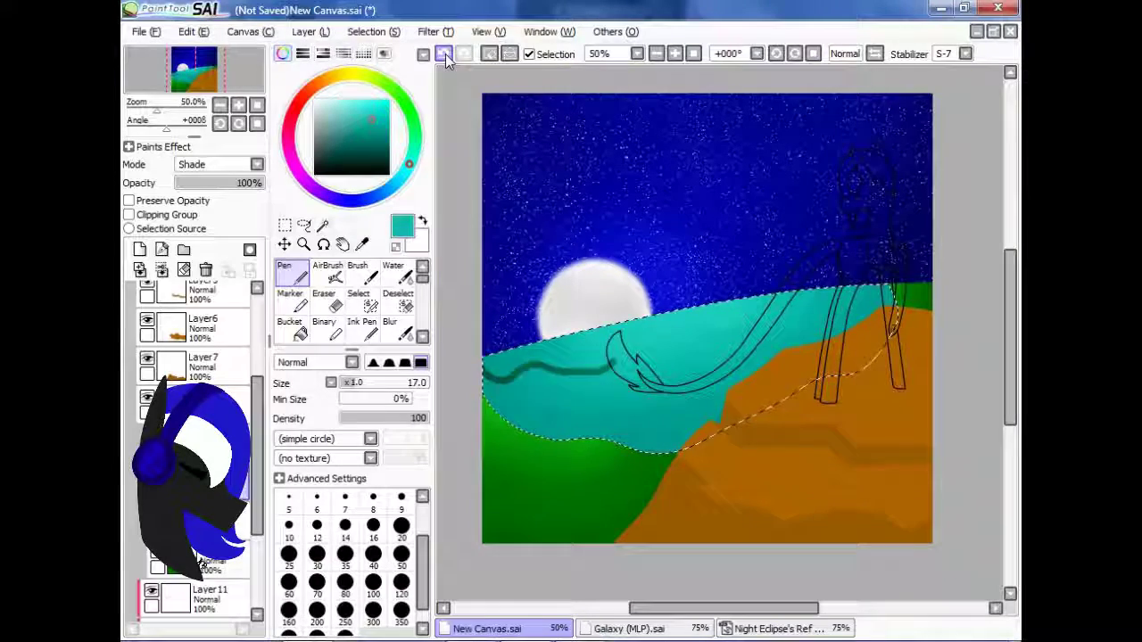
Undo the wavy pen line on the turquoise hill, then airbrush and blur a stroke there and adjust the layer's opacity.
{"action": "left_click", "coordinate": [443, 54]}
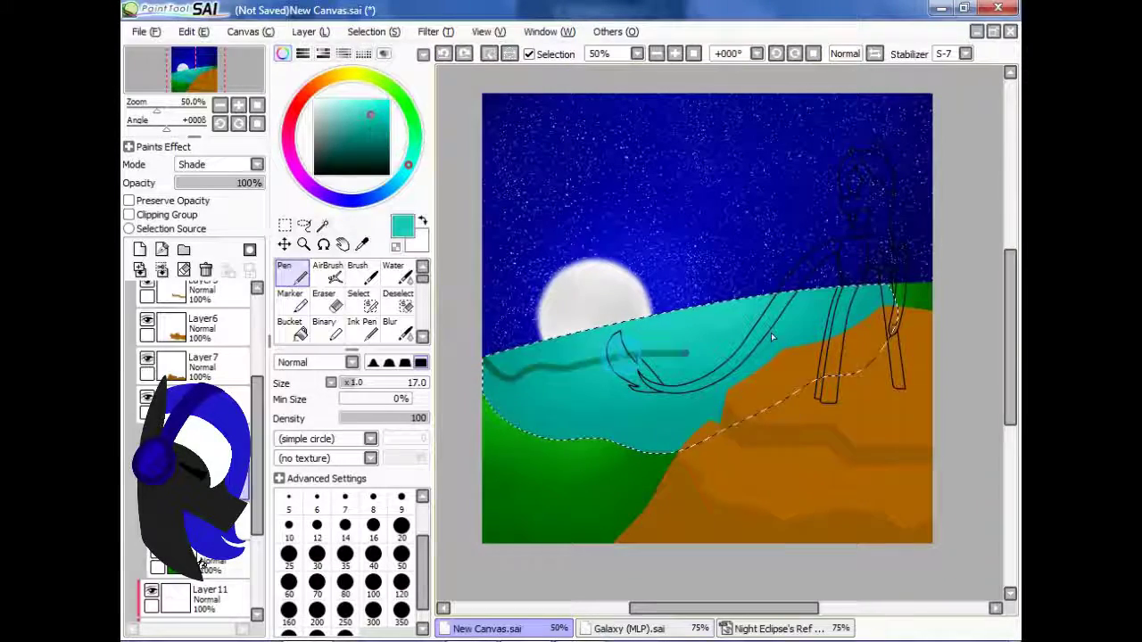
{"action": "left_click", "coordinate": [327, 272]}
{"action": "mouse_move", "coordinate": [578, 324]}
{"action": "left_mouse_down"}
{"action": "mouse_move", "coordinate": [569, 378]}
{"action": "mouse_move", "coordinate": [779, 340]}
{"action": "left_mouse_up"}
{"action": "left_click", "coordinate": [390, 327]}
{"action": "left_click", "coordinate": [199, 183]}
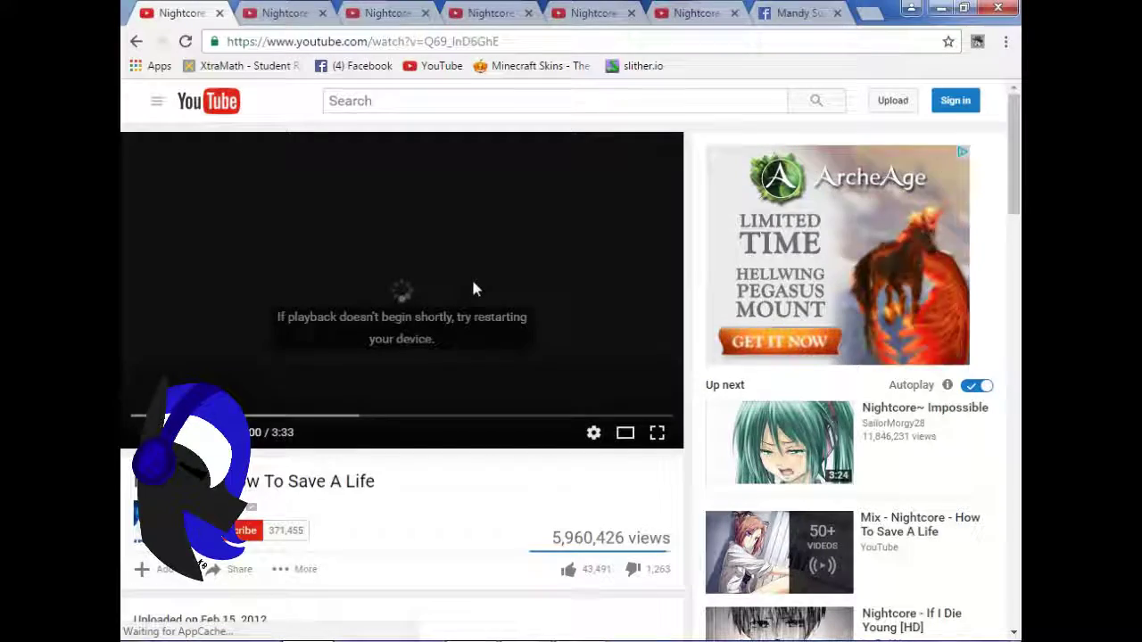
Reload the "How To Save A Life" video page on YouTube.
{"action": "left_click", "coordinate": [185, 41]}
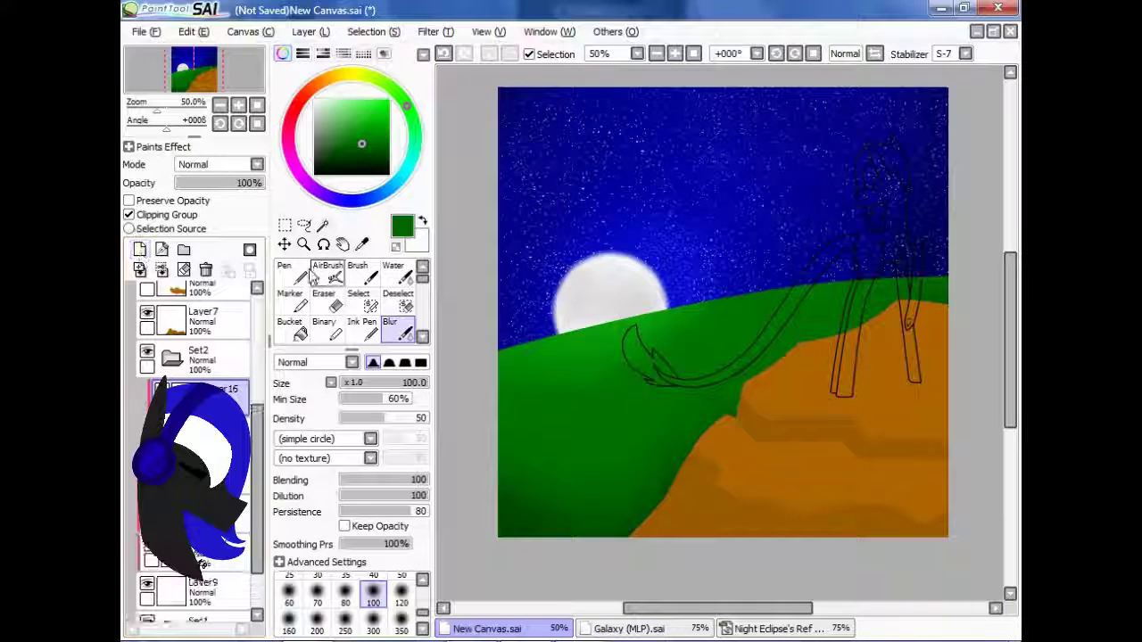
Try texturing the green hill with bright green AirBrush strokes using the Noise shape and the paper textures option.
{"action": "left_click", "coordinate": [312, 274]}
{"action": "left_click", "coordinate": [326, 438]}
{"action": "left_click", "coordinate": [307, 530]}
{"action": "left_click", "coordinate": [443, 55]}
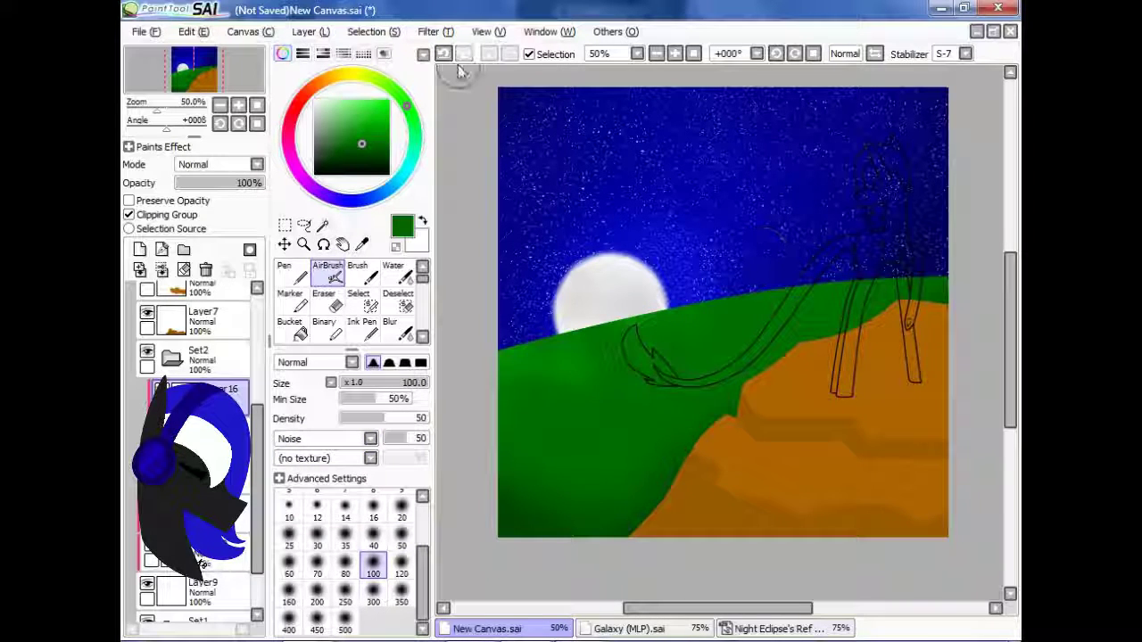
{"action": "left_click", "coordinate": [389, 99]}
{"action": "left_click_drag", "start_coordinate": [535, 419], "coordinate": [637, 370]}
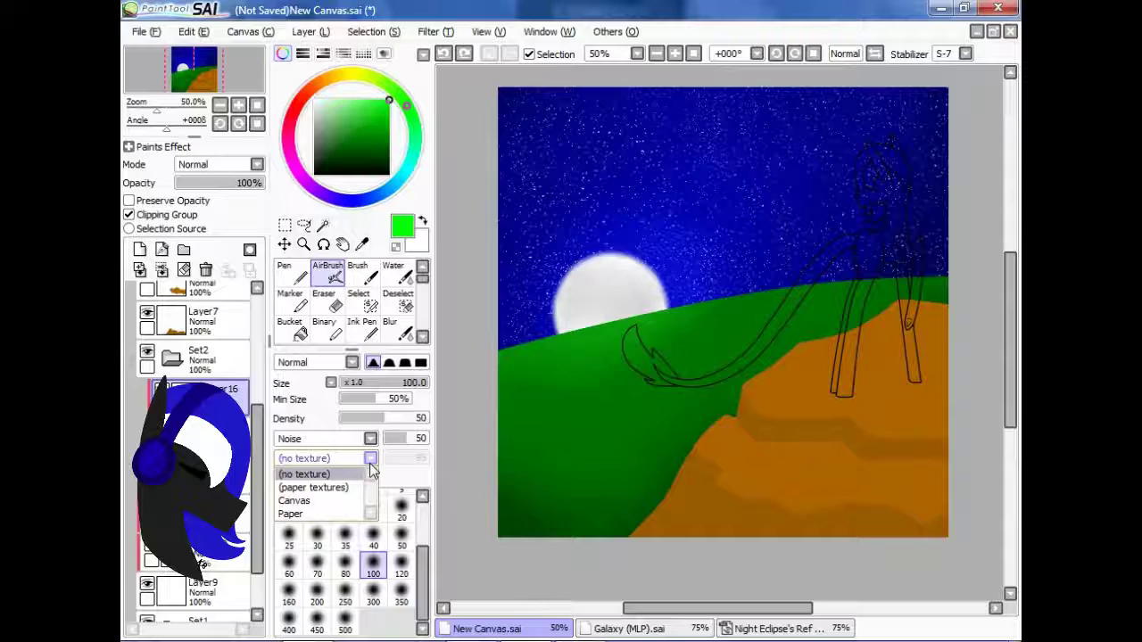
{"action": "left_click", "coordinate": [312, 487]}
{"action": "mouse_move", "coordinate": [518, 382]}
{"action": "left_mouse_down"}
{"action": "mouse_move", "coordinate": [550, 413]}
{"action": "mouse_move", "coordinate": [455, 376]}
{"action": "left_mouse_up"}
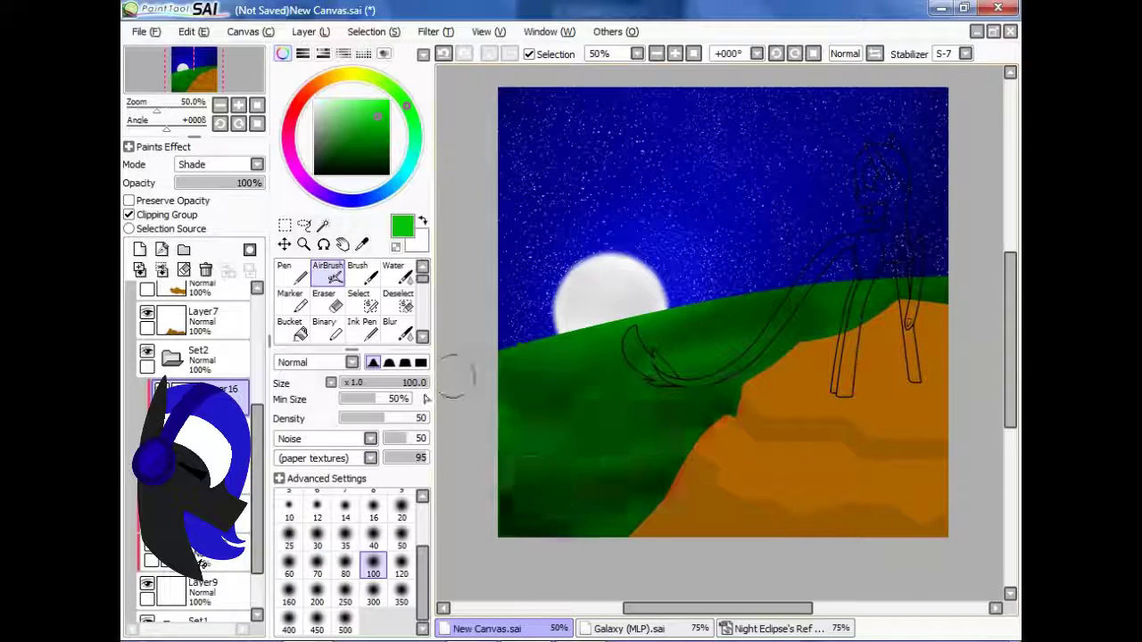
Add a new layer over the green hill, airbrush strokes across the hill and undo the last one.
{"action": "left_click", "coordinate": [140, 250]}
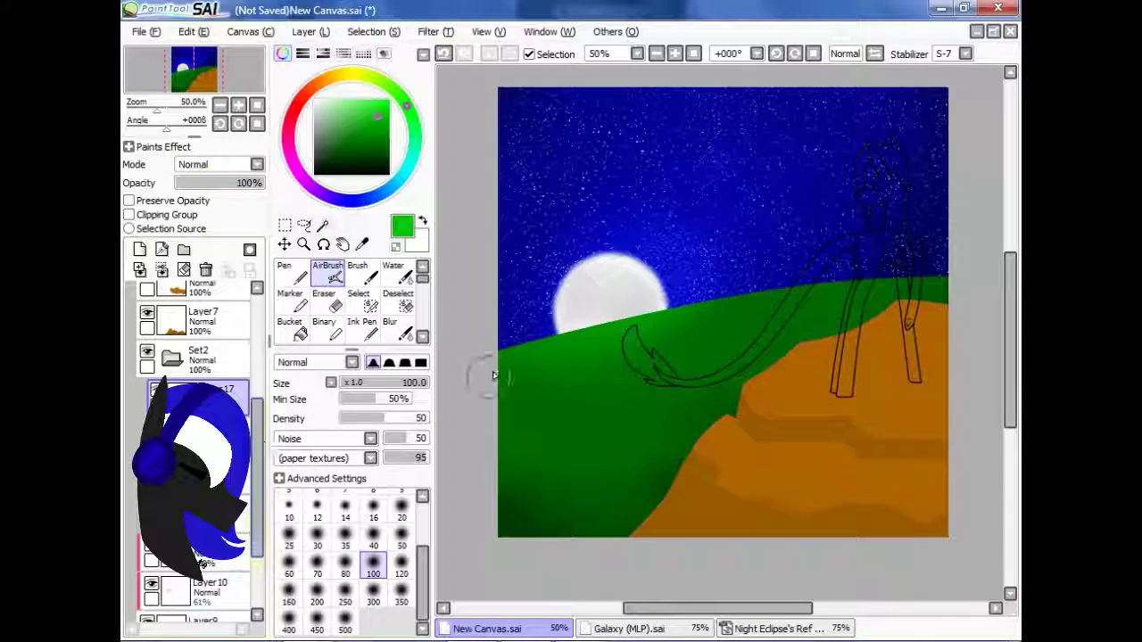
{"action": "left_click_drag", "start_coordinate": [484, 375], "coordinate": [879, 285]}
{"action": "left_click_drag", "start_coordinate": [571, 518], "coordinate": [967, 297]}
{"action": "key", "text": "ctrl+z"}
{"action": "key", "text": "b"}
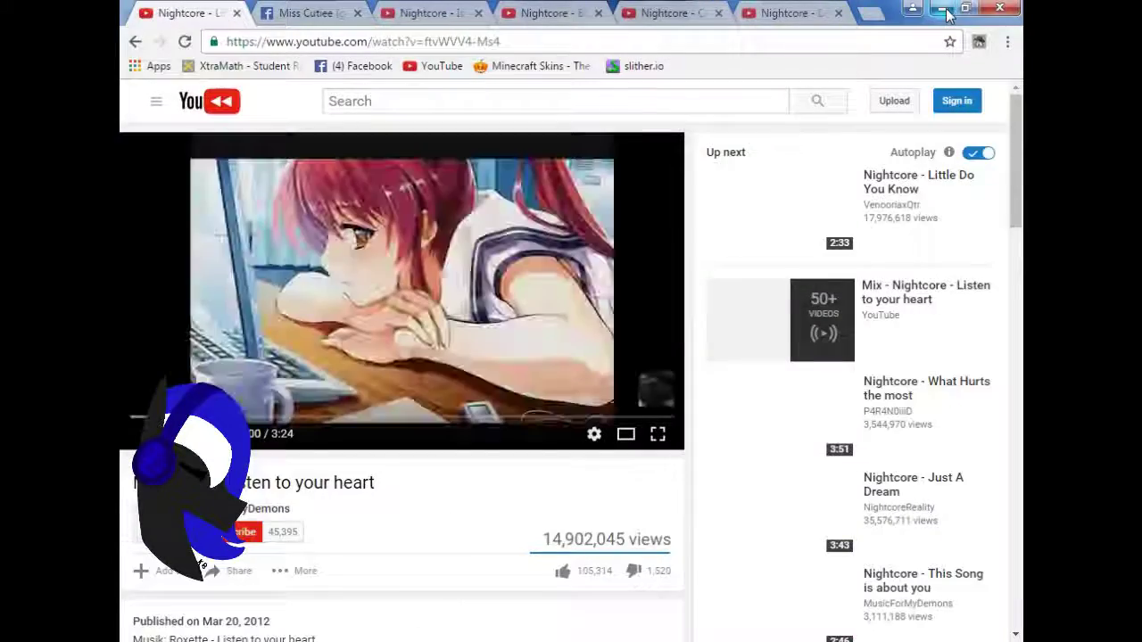
Return to the painting and add a clipped layer for the cliff shading in Shade mode.
{"action": "left_click", "coordinate": [943, 9]}
{"action": "scroll", "coordinate": [259, 413], "scroll_direction": "up", "scroll_amount": 1}
{"action": "left_click", "coordinate": [201, 357]}
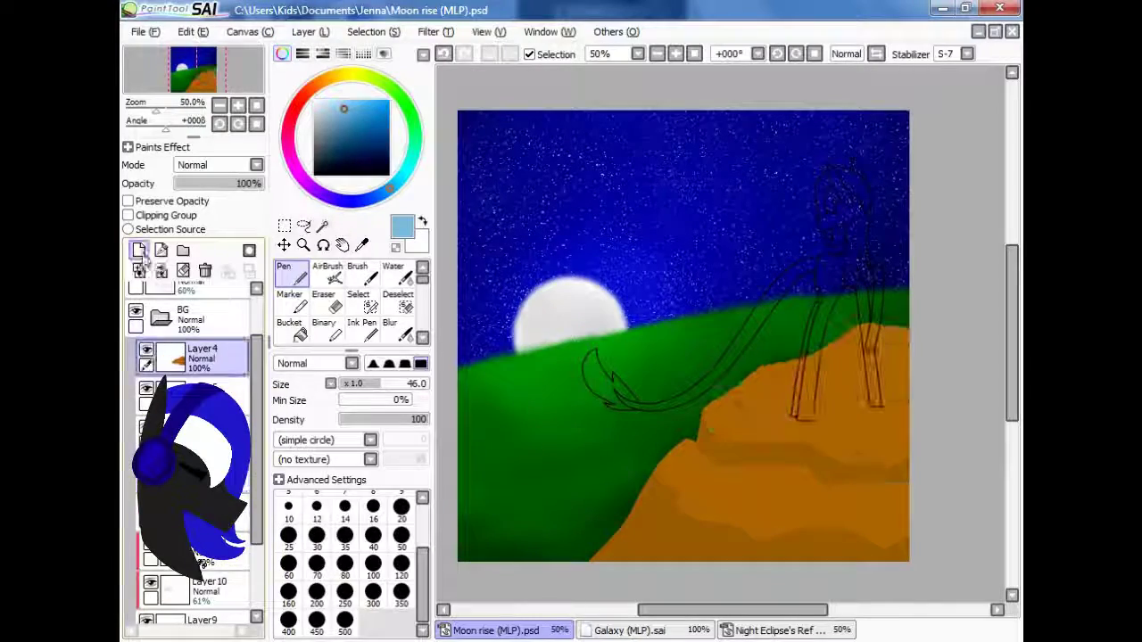
{"action": "left_click", "coordinate": [327, 272]}
{"action": "left_click", "coordinate": [127, 215]}
{"action": "left_click", "coordinate": [216, 164]}
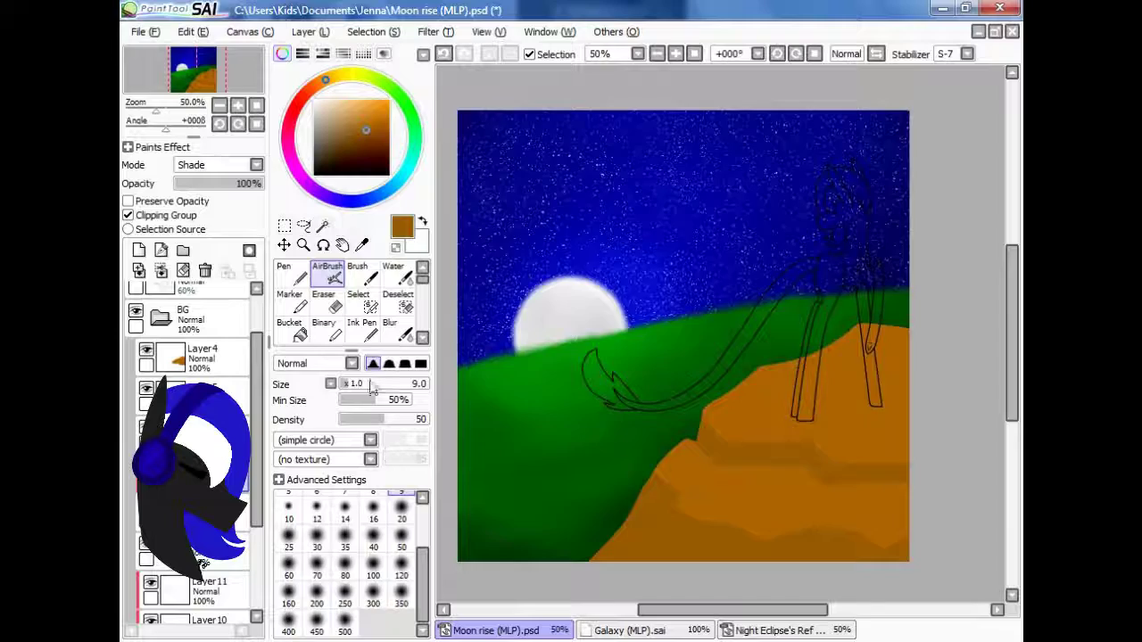
{"action": "left_click", "coordinate": [401, 535]}
{"action": "left_click_drag", "start_coordinate": [696, 419], "coordinate": [655, 482]}
{"action": "key", "text": "ctrl+z"}
Trace dark crack lines down the lower cliff's front face with the Pen at size 5, following the Layer2 sketch.
{"action": "left_click", "coordinate": [284, 272]}
{"action": "left_click", "coordinate": [202, 299]}
{"action": "scroll", "coordinate": [713, 312], "scroll_direction": "up", "scroll_amount": 3}
{"action": "left_click_drag", "start_coordinate": [838, 223], "coordinate": [808, 284]}
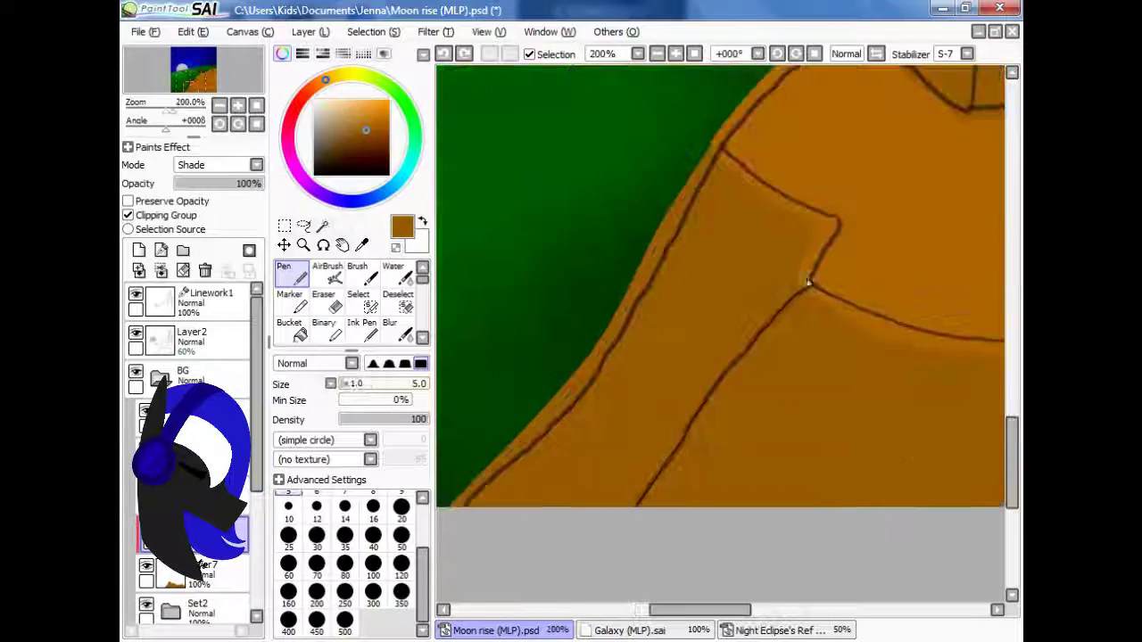
{"action": "scroll", "coordinate": [704, 197], "scroll_direction": "up", "scroll_amount": 2}
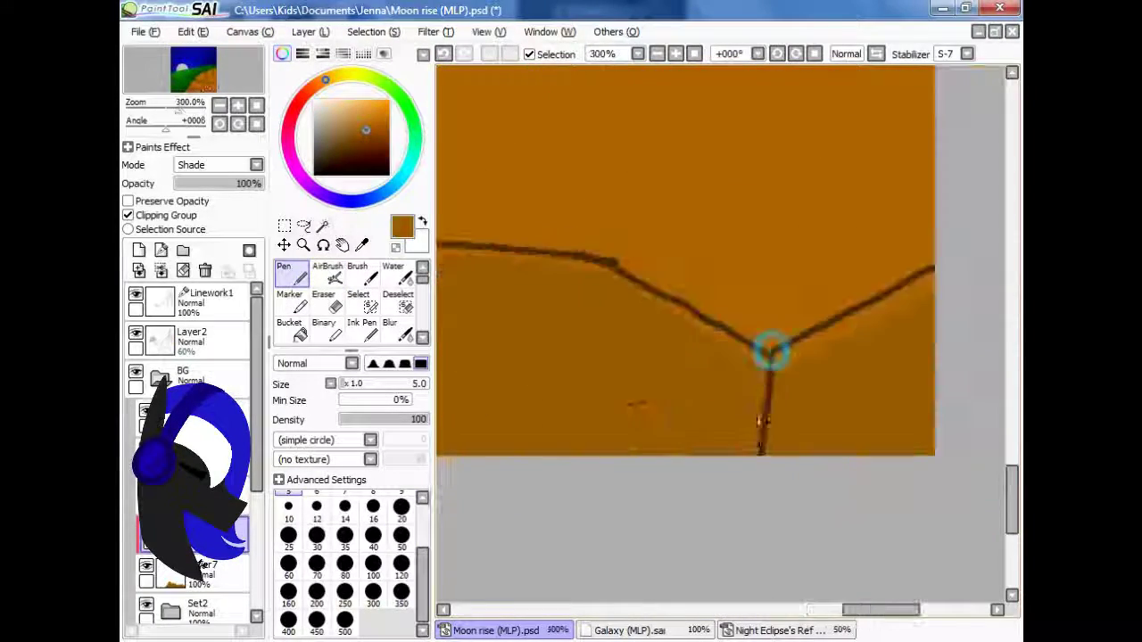
{"action": "scroll", "coordinate": [767, 348], "scroll_direction": "down", "scroll_amount": 4}
Hide the Layer2 sketch, try blurring the leftmost crack on the lower cliff and undo the last blur stroke.
{"action": "left_click", "coordinate": [136, 331]}
{"action": "scroll", "coordinate": [713, 268], "scroll_direction": "up", "scroll_amount": 3}
{"action": "left_click", "coordinate": [397, 330]}
{"action": "left_click_drag", "start_coordinate": [736, 307], "coordinate": [748, 281]}
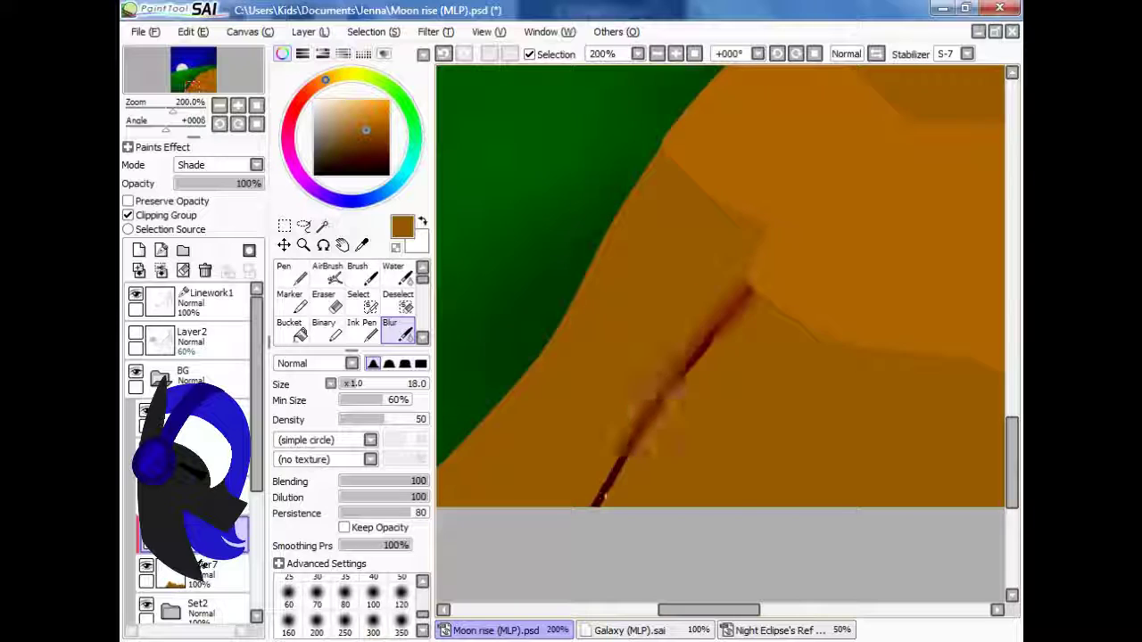
{"action": "scroll", "coordinate": [605, 495], "scroll_direction": "up", "scroll_amount": 2}
{"action": "key", "text": "ctrl+z"}
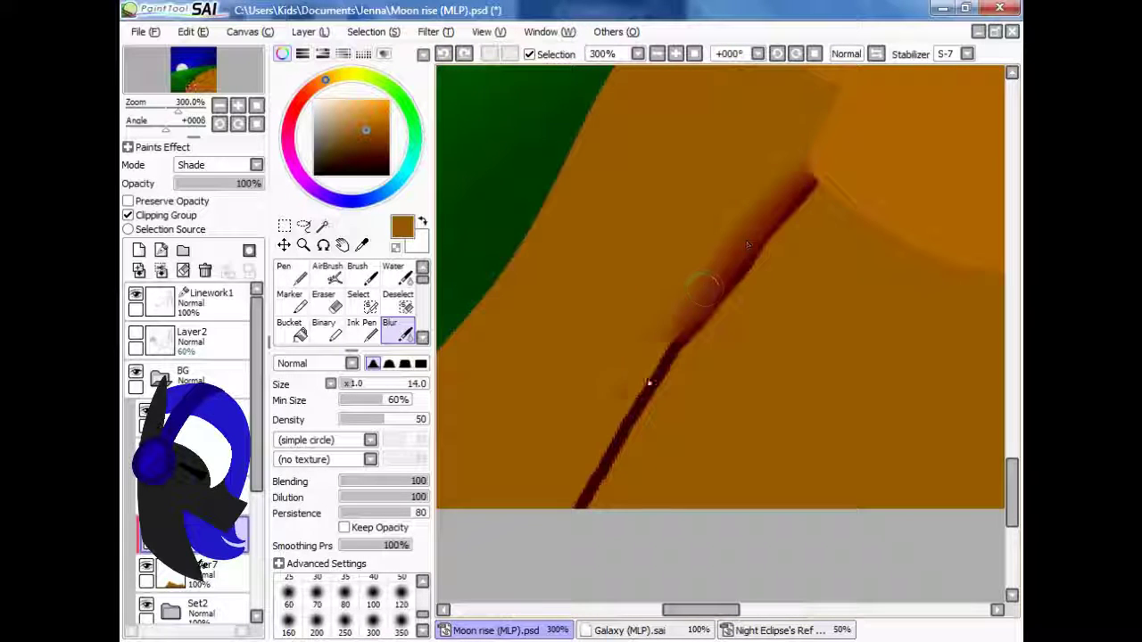
Soften the remaining cracks on the lower cliff face with Blur at size 14 and set their layer's opacity to 35%.
{"action": "scroll", "coordinate": [702, 283], "scroll_direction": "down", "scroll_amount": 3}
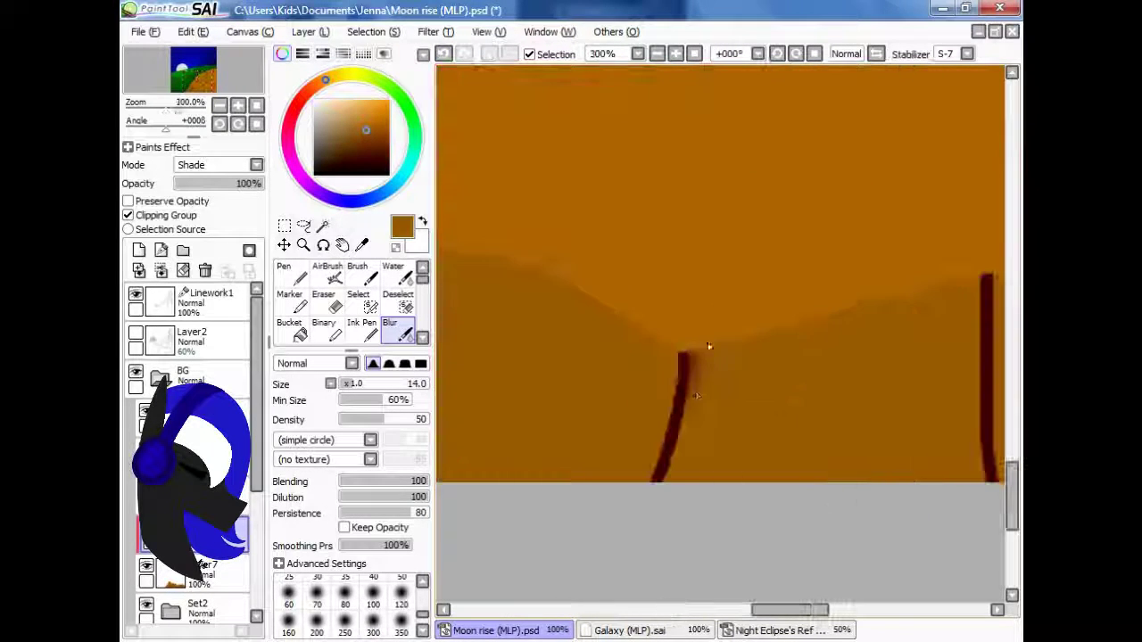
{"action": "scroll", "coordinate": [720, 295], "scroll_direction": "down", "scroll_amount": 3}
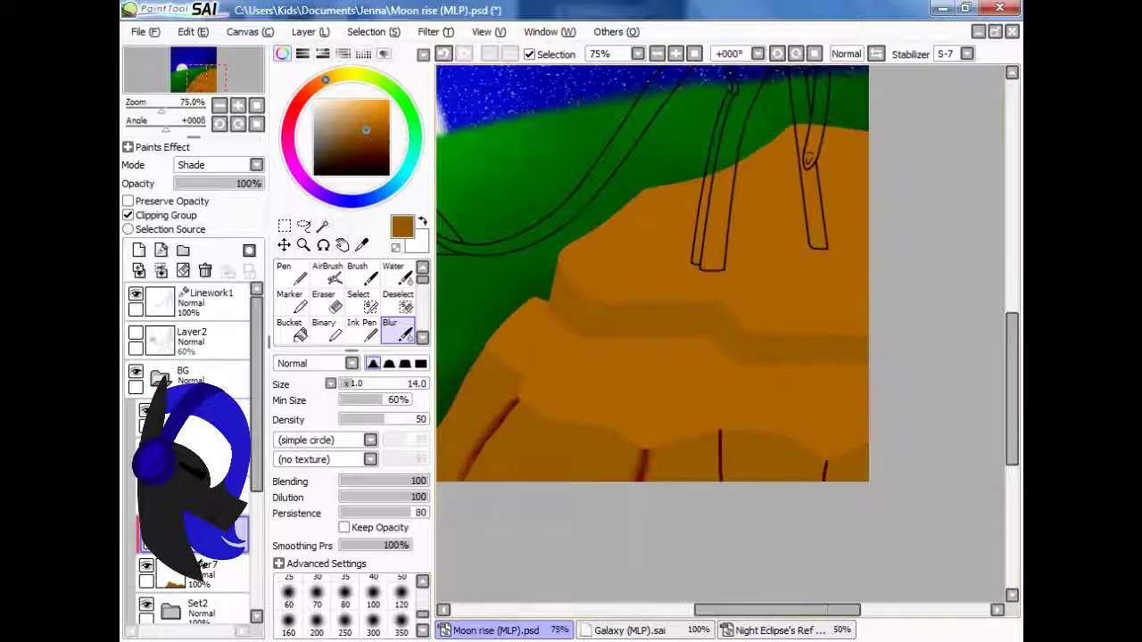
{"action": "scroll", "coordinate": [595, 296], "scroll_direction": "up", "scroll_amount": 3}
{"action": "scroll", "coordinate": [566, 346], "scroll_direction": "down", "scroll_amount": 3}
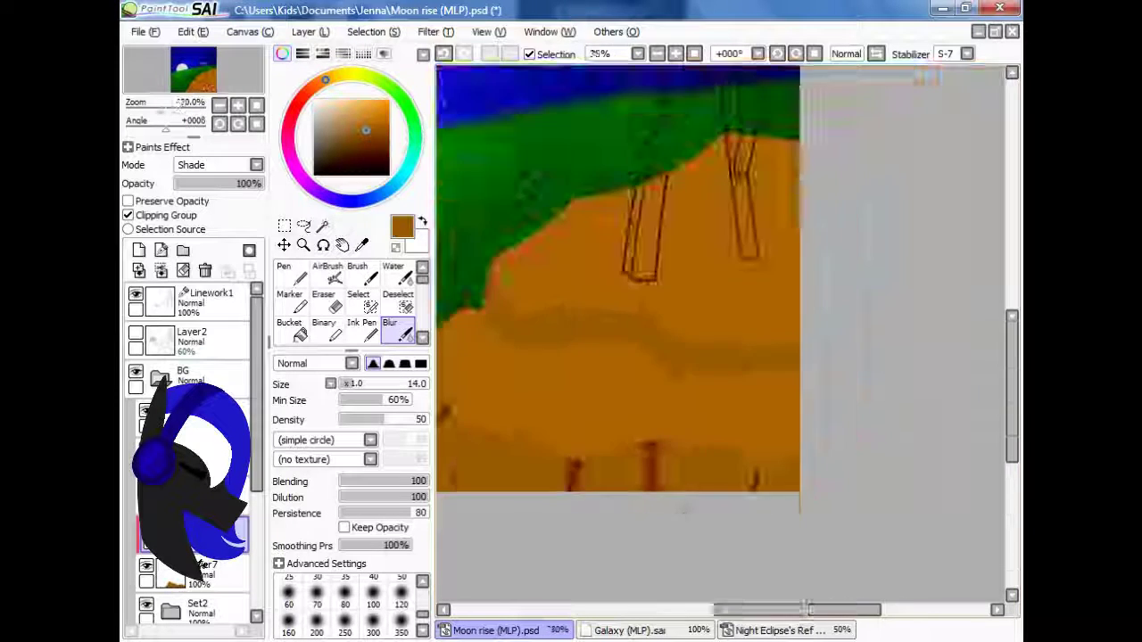
{"action": "scroll", "coordinate": [701, 375], "scroll_direction": "up", "scroll_amount": 4}
{"action": "scroll", "coordinate": [687, 458], "scroll_direction": "down", "scroll_amount": 3}
{"action": "scroll", "coordinate": [578, 455], "scroll_direction": "up", "scroll_amount": 2}
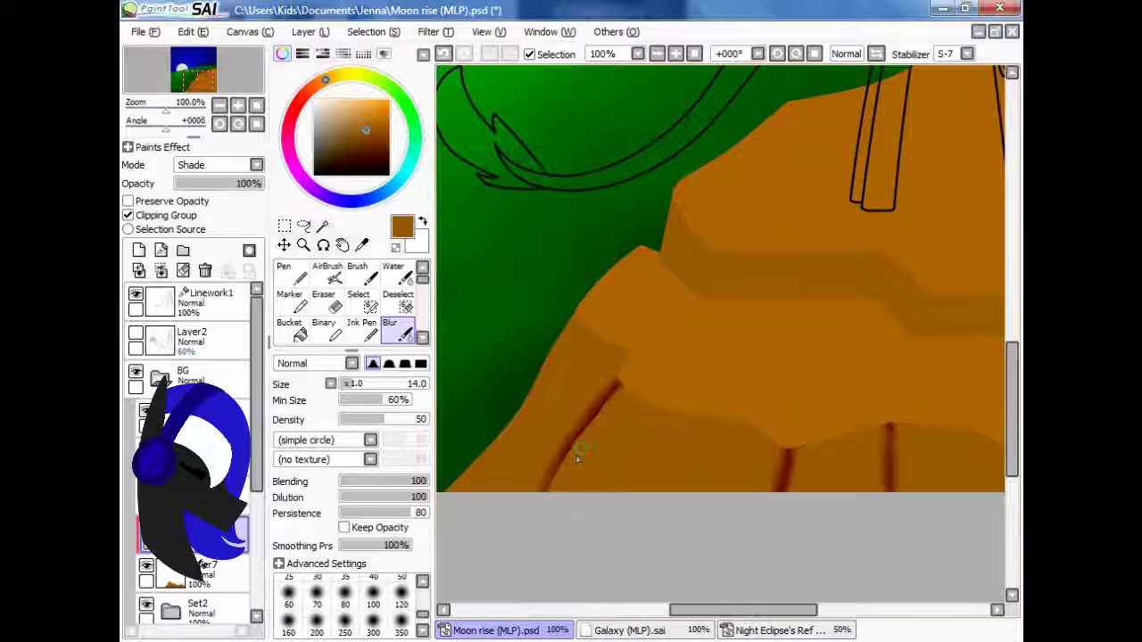
{"action": "scroll", "coordinate": [729, 488], "scroll_direction": "down", "scroll_amount": 1}
Airbrush a shadow under the lower ledge's edge at size 50 on a new clipped Shade layer and blur it at size 82.
{"action": "left_click", "coordinate": [328, 272]}
{"action": "left_click", "coordinate": [402, 541]}
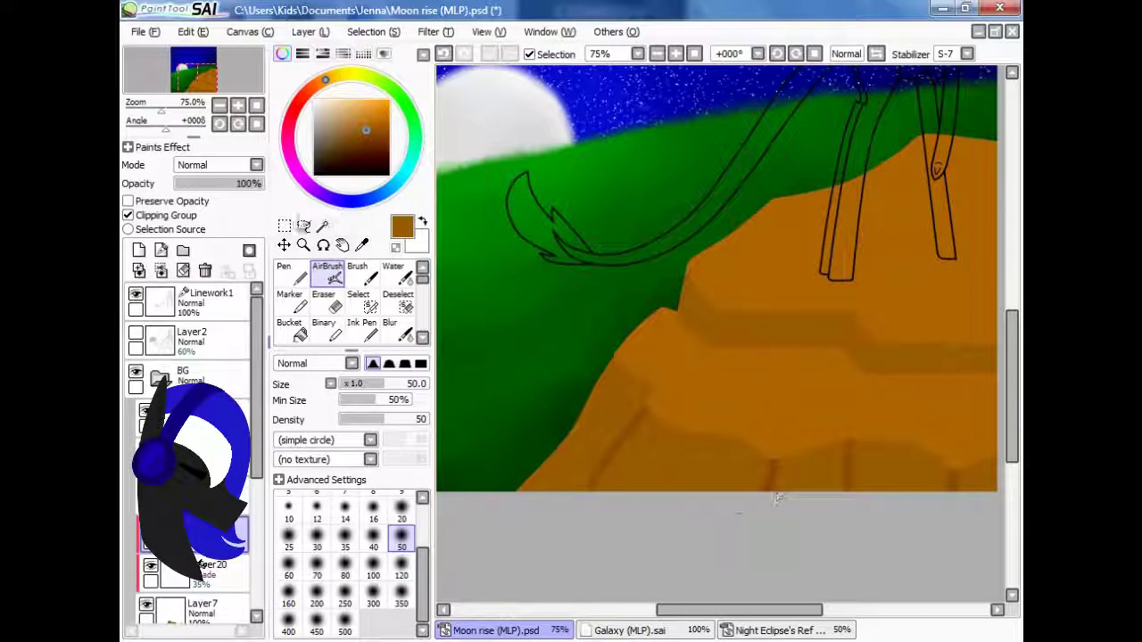
{"action": "left_click_drag", "start_coordinate": [614, 363], "coordinate": [652, 389]}
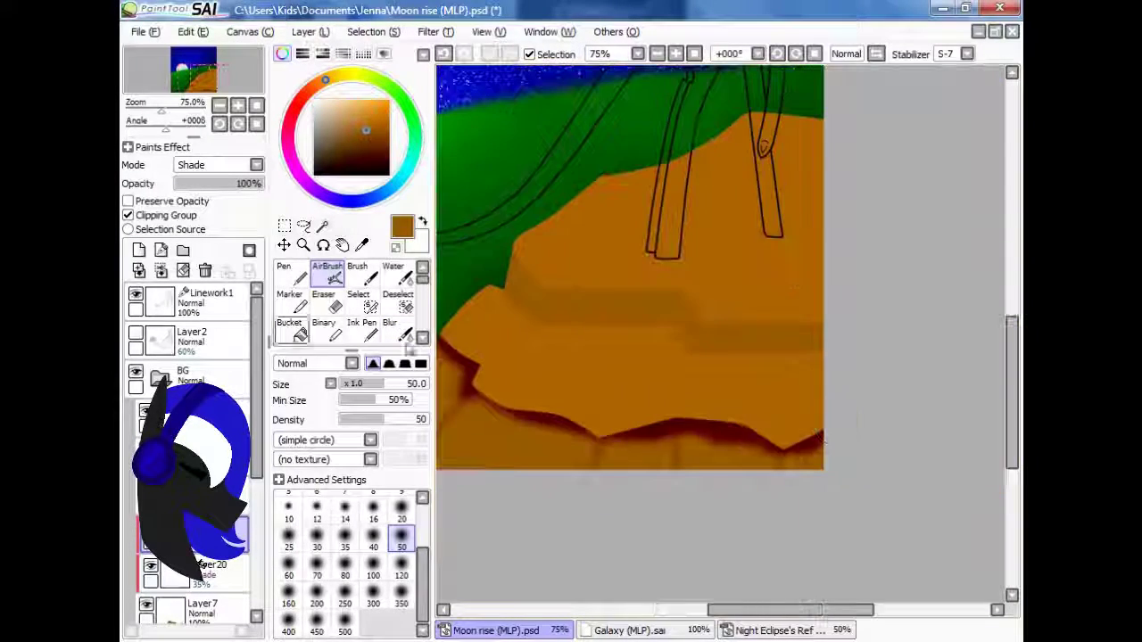
{"action": "left_click", "coordinate": [392, 330]}
{"action": "left_click_drag", "start_coordinate": [758, 442], "coordinate": [667, 438]}
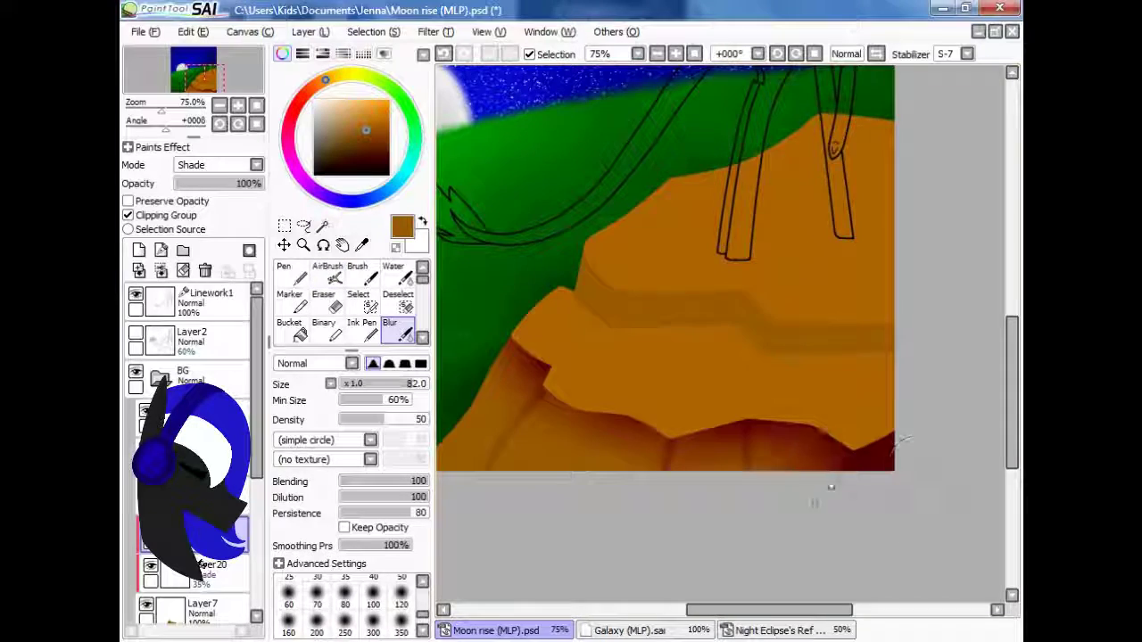
{"action": "scroll", "coordinate": [678, 428], "scroll_direction": "down", "scroll_amount": 1}
Shade the lower ledge beneath the upper one on a clipped Shade layer, blur it at size 82 and set 49% opacity.
{"action": "left_click", "coordinate": [328, 272]}
{"action": "scroll", "coordinate": [803, 393], "scroll_direction": "up", "scroll_amount": 2}
{"action": "left_click", "coordinate": [256, 165]}
{"action": "left_click", "coordinate": [192, 247]}
{"action": "mouse_move", "coordinate": [533, 344]}
{"action": "left_mouse_down"}
{"action": "mouse_move", "coordinate": [674, 375]}
{"action": "mouse_move", "coordinate": [618, 328]}
{"action": "left_mouse_up"}
{"action": "left_click", "coordinate": [393, 330]}
{"action": "left_click_drag", "start_coordinate": [905, 388], "coordinate": [851, 470]}
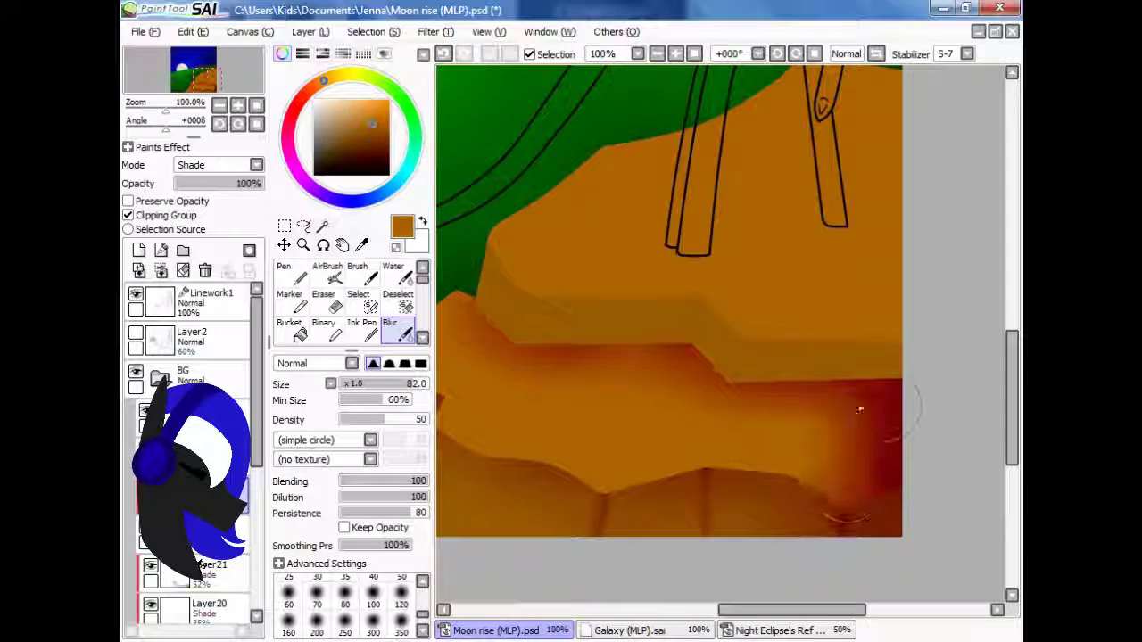
{"action": "scroll", "coordinate": [852, 470], "scroll_direction": "down", "scroll_amount": 3}
{"action": "scroll", "coordinate": [803, 455], "scroll_direction": "up", "scroll_amount": 1}
Choose the Pen and add a new clipped Shade layer over the upper ledge's front face.
{"action": "key", "text": "n"}
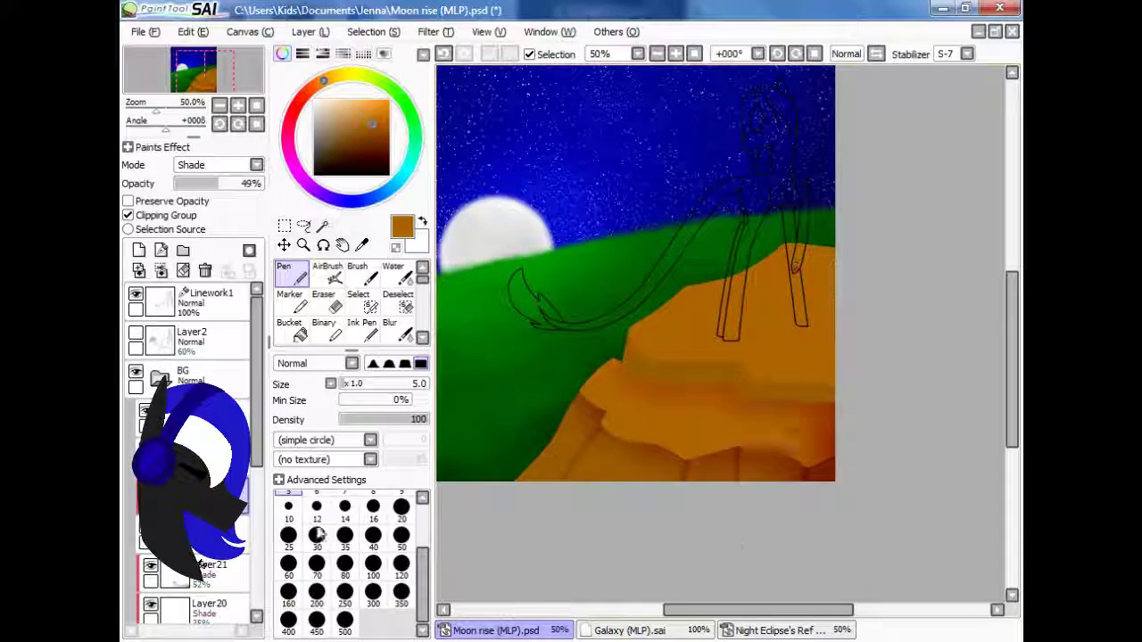
{"action": "scroll", "coordinate": [738, 544], "scroll_direction": "down", "scroll_amount": 1}
{"action": "scroll", "coordinate": [737, 544], "scroll_direction": "up", "scroll_amount": 2}
{"action": "left_click", "coordinate": [138, 251]}
{"action": "left_click", "coordinate": [127, 215]}
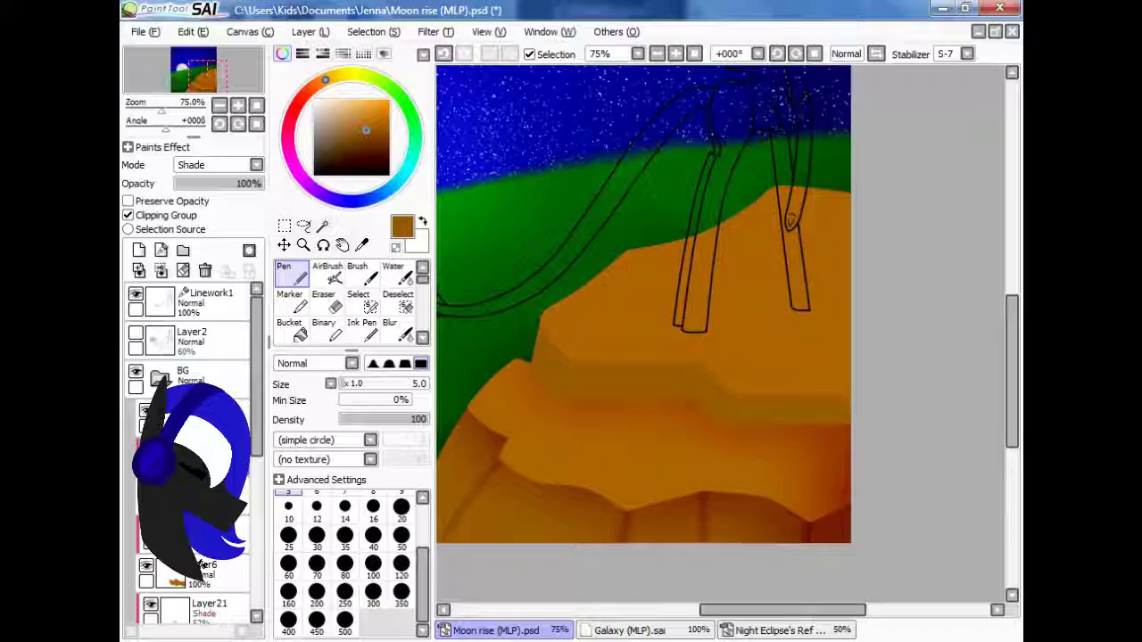
Draw dark crease lines at the corners of the upper ledge's front face with the Pen at size 5.
{"action": "scroll", "coordinate": [615, 324], "scroll_direction": "up", "scroll_amount": 5}
{"action": "scroll", "coordinate": [623, 326], "scroll_direction": "down", "scroll_amount": 1}
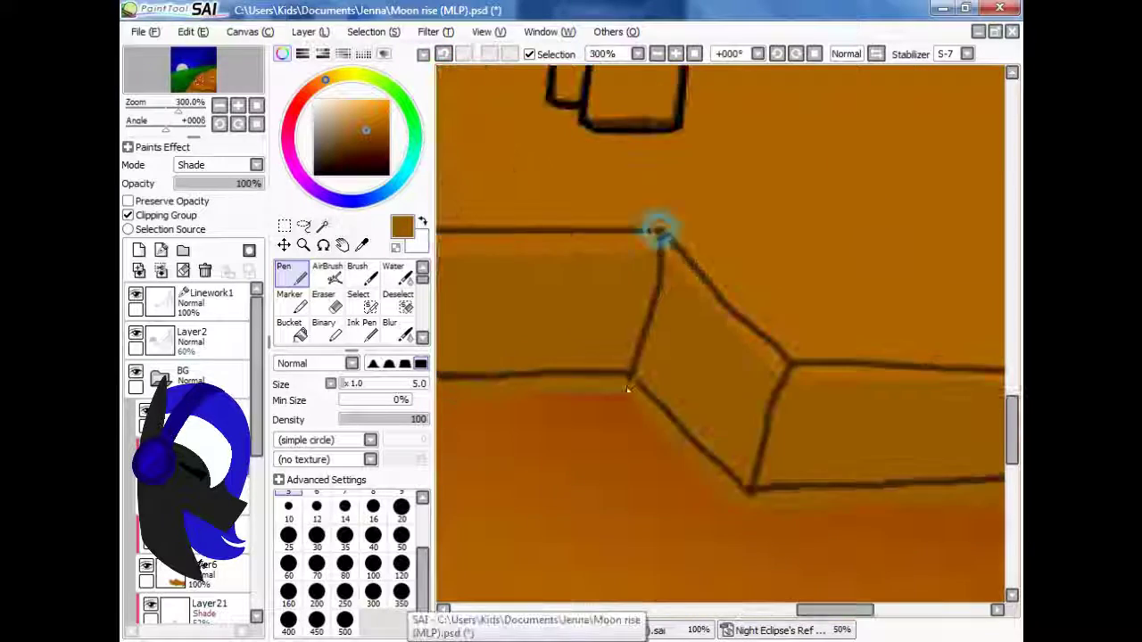
{"action": "left_click_drag", "start_coordinate": [532, 172], "coordinate": [500, 313]}
{"action": "left_click_drag", "start_coordinate": [655, 294], "coordinate": [601, 419]}
{"action": "scroll", "coordinate": [722, 339], "scroll_direction": "down", "scroll_amount": 3}
{"action": "scroll", "coordinate": [723, 339], "scroll_direction": "up", "scroll_amount": 1}
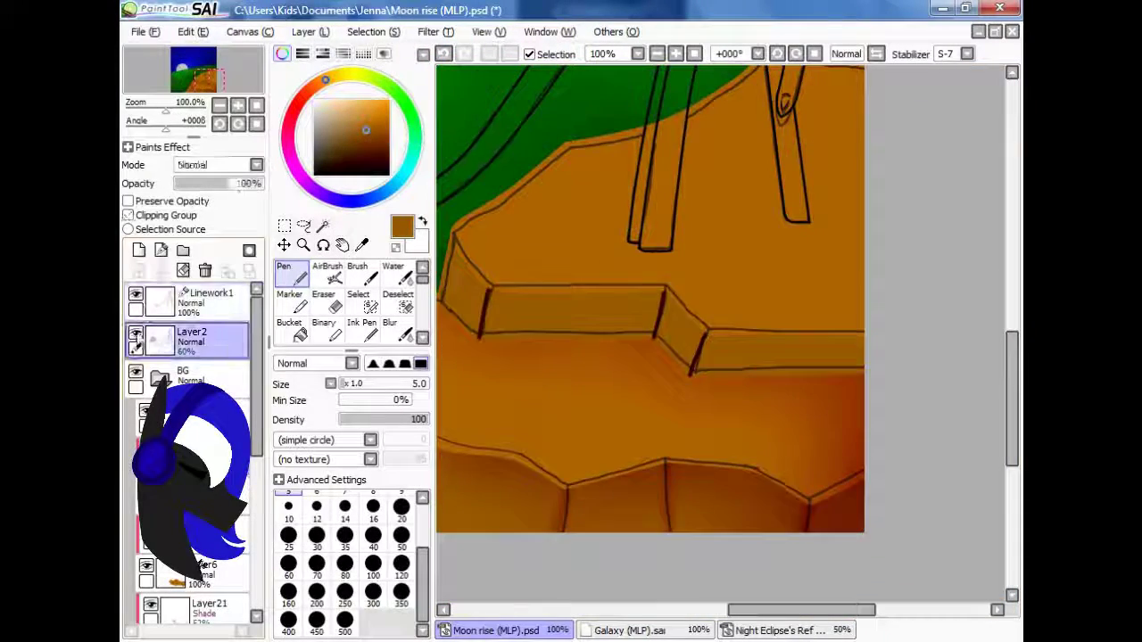
Hide the Layer2 sketch, blur the upper ledge's crease lines at size 8 and set their layer's opacity to 20%.
{"action": "left_click", "coordinate": [136, 332]}
{"action": "left_click", "coordinate": [397, 330]}
{"action": "scroll", "coordinate": [702, 223], "scroll_direction": "up", "scroll_amount": 2}
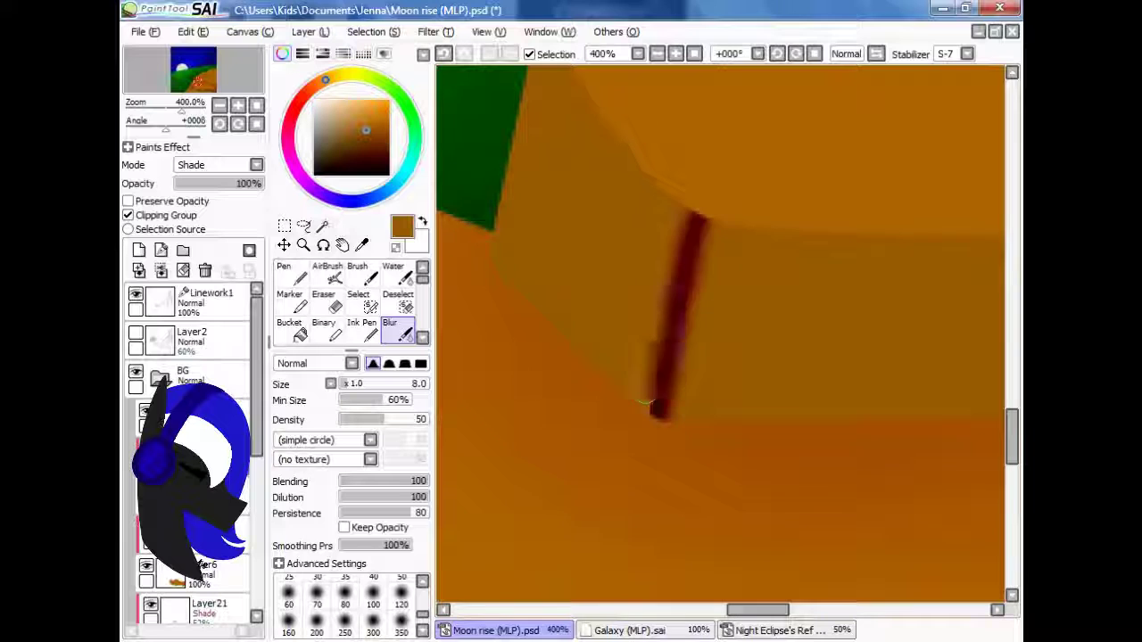
{"action": "scroll", "coordinate": [642, 400], "scroll_direction": "down", "scroll_amount": 5}
{"action": "scroll", "coordinate": [651, 524], "scroll_direction": "up", "scroll_amount": 6}
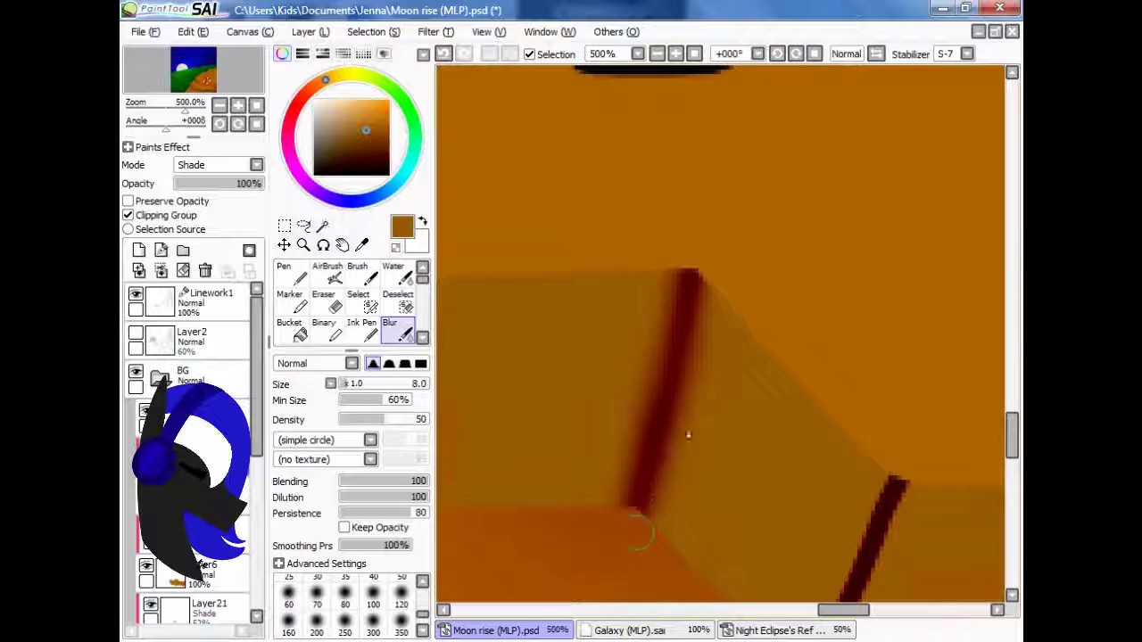
{"action": "scroll", "coordinate": [687, 435], "scroll_direction": "down", "scroll_amount": 1}
{"action": "scroll", "coordinate": [743, 390], "scroll_direction": "up", "scroll_amount": 1}
{"action": "scroll", "coordinate": [675, 464], "scroll_direction": "down", "scroll_amount": 7}
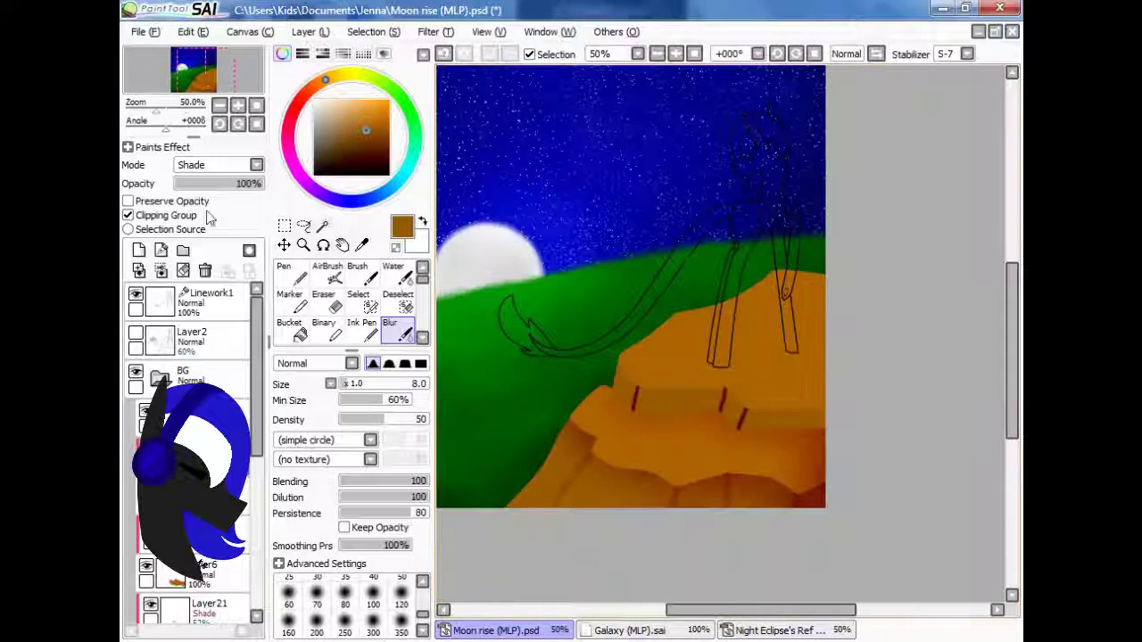
Airbrush a shadow along the upper edge of the upper ledge's front face at size 59 and set its layer's opacity to 61%.
{"action": "scroll", "coordinate": [560, 318], "scroll_direction": "up", "scroll_amount": 2}
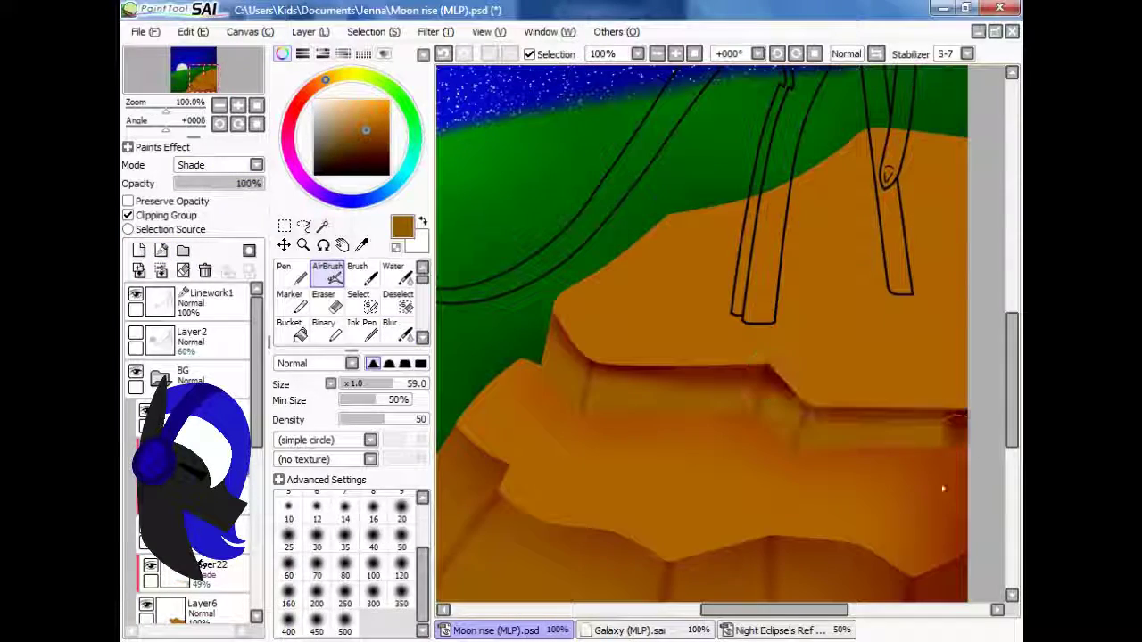
{"action": "left_click", "coordinate": [228, 183]}
{"action": "scroll", "coordinate": [807, 409], "scroll_direction": "down", "scroll_amount": 1}
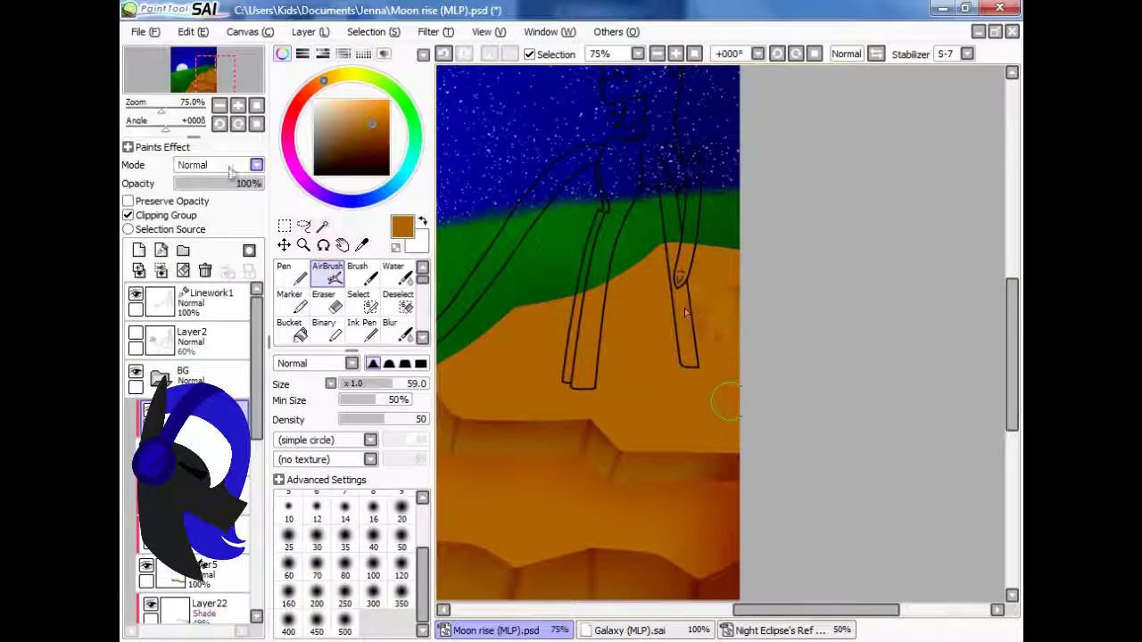
Airbrush the right side of the top ledge's surface at size 100 on a clipped Shade layer, undoing unwanted strokes.
{"action": "left_click_drag", "start_coordinate": [704, 259], "coordinate": [714, 428]}
{"action": "left_click_drag", "start_coordinate": [709, 231], "coordinate": [718, 392]}
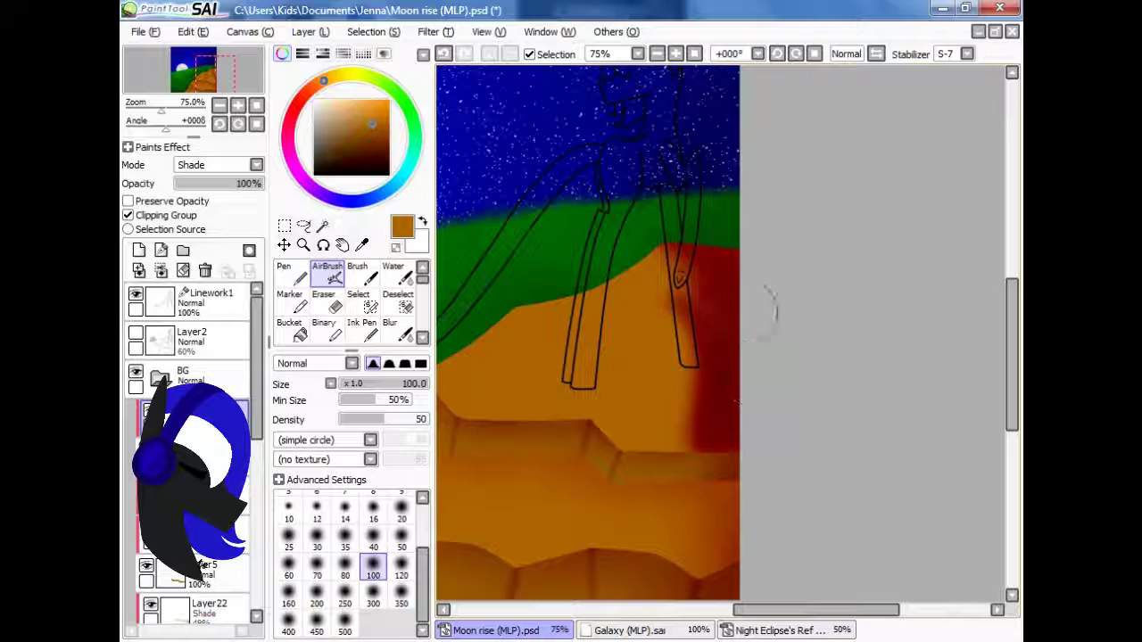
{"action": "left_click_drag", "start_coordinate": [678, 249], "coordinate": [696, 286]}
{"action": "key", "text": "ctrl+z"}
{"action": "left_click_drag", "start_coordinate": [816, 609], "coordinate": [769, 609]}
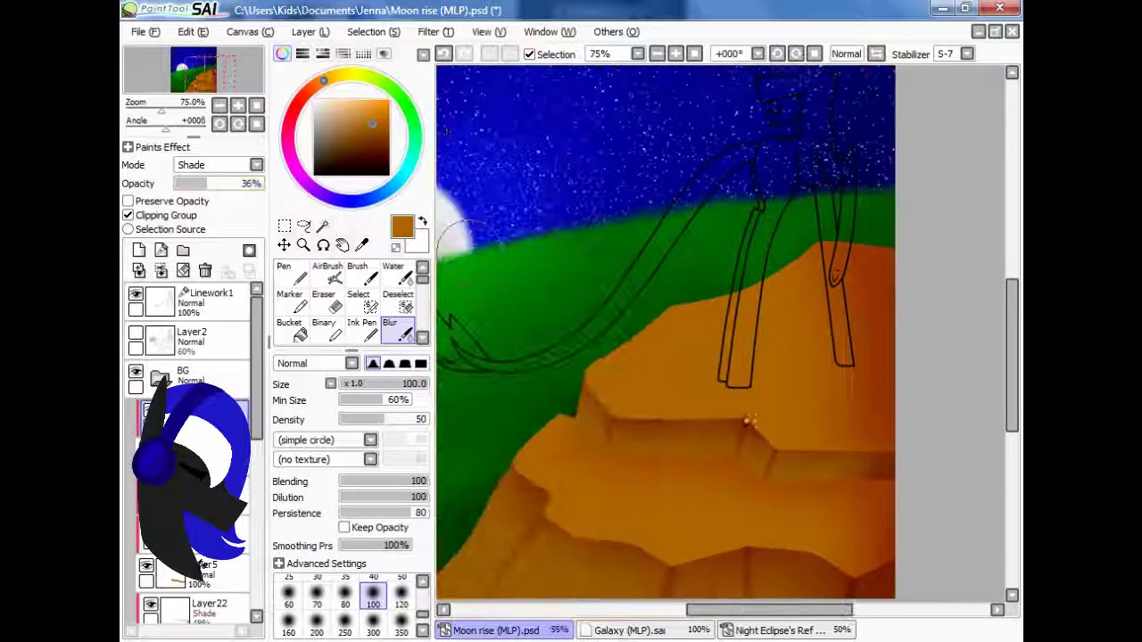
{"action": "key", "text": "ctrl+z"}
Extend the shading along the top ledge's lower right edge with the AirBrush at size 100 and blur it.
{"action": "left_click", "coordinate": [328, 272]}
{"action": "left_click_drag", "start_coordinate": [843, 228], "coordinate": [915, 443]}
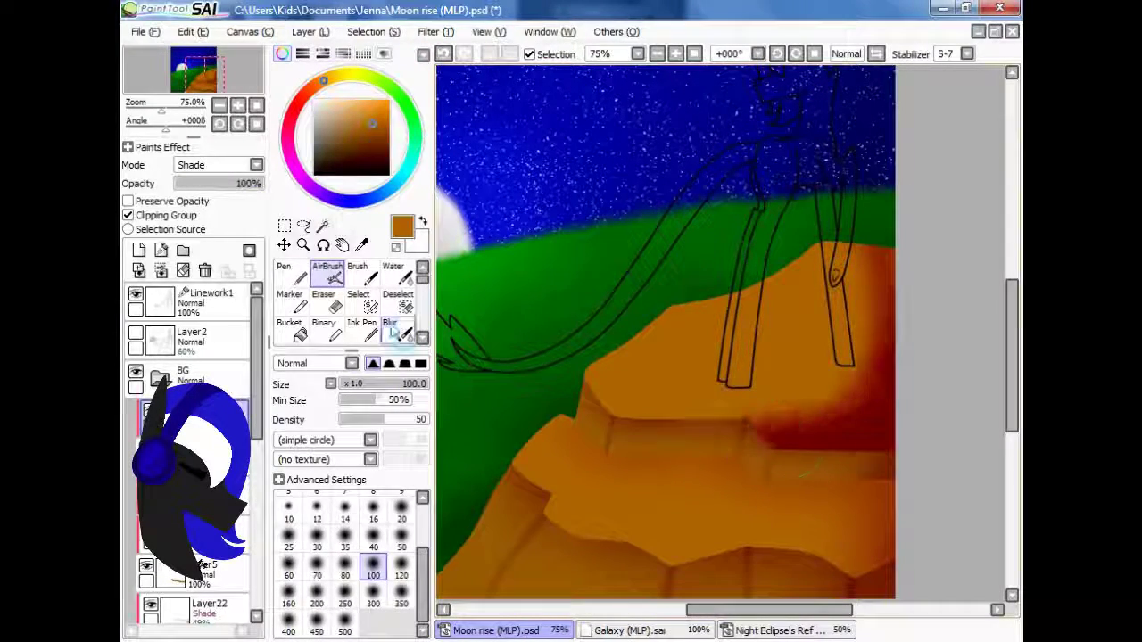
{"action": "left_click", "coordinate": [398, 330]}
{"action": "key", "text": "minus"}
Add a new clipped layer over the top ledge and set its blending mode to Luminosity.
{"action": "left_click", "coordinate": [327, 272]}
{"action": "key", "text": "plus"}
{"action": "key", "text": "minus"}
{"action": "key", "text": "minus"}
{"action": "key", "text": "plus"}
{"action": "left_click", "coordinate": [256, 166]}
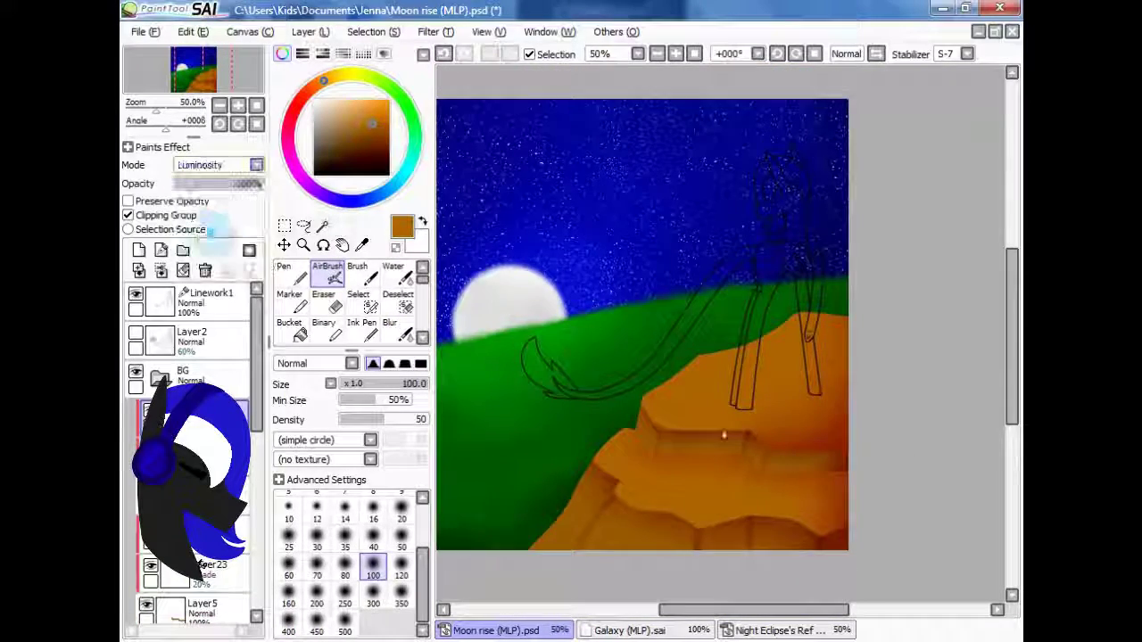
{"action": "left_click", "coordinate": [217, 235]}
Try airbrushing highlights on the top ledge's surface, blur them at size 100 and undo the result.
{"action": "key", "text": "plus"}
{"action": "key", "text": "minus"}
{"action": "key", "text": "minus"}
{"action": "left_click", "coordinate": [398, 330]}
{"action": "key", "text": "plus"}
{"action": "key", "text": "plus"}
{"action": "key", "text": "ctrl+z"}
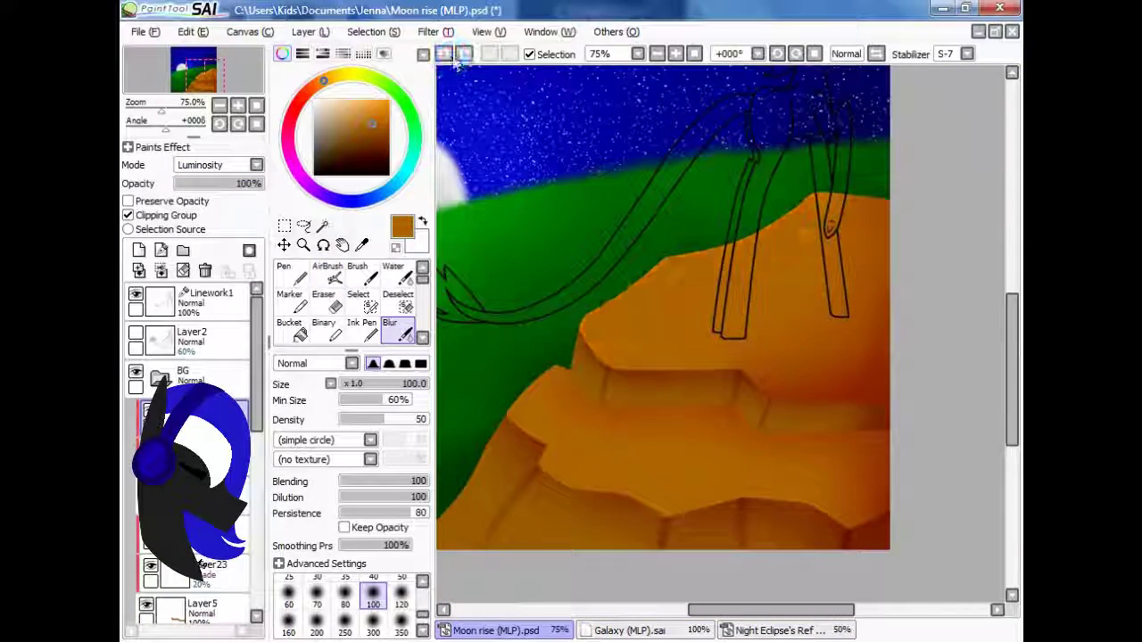
Add a soft highlight to the upper ledge's front face on a clipped Luminosity layer and set its opacity to 26%.
{"action": "left_click", "coordinate": [217, 234]}
{"action": "key", "text": "plus"}
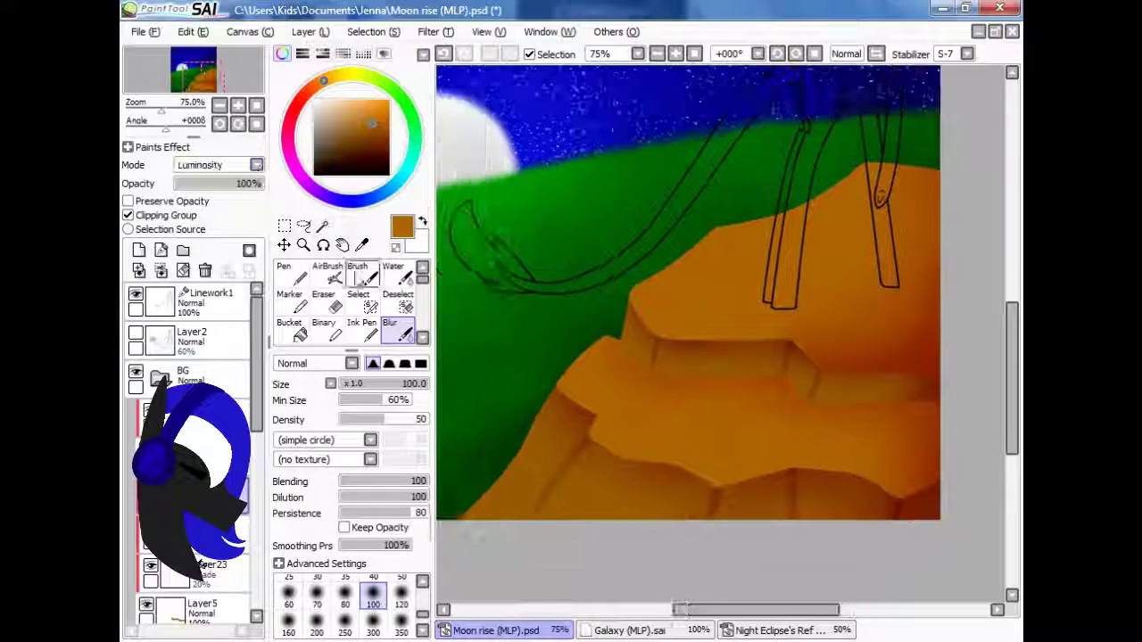
{"action": "key", "text": "plus"}
{"action": "key", "text": "minus"}
{"action": "key", "text": "minus"}
{"action": "key", "text": "minus"}
{"action": "key", "text": "plus"}
{"action": "key", "text": "plus"}
{"action": "key", "text": "plus"}
{"action": "key", "text": "minus"}
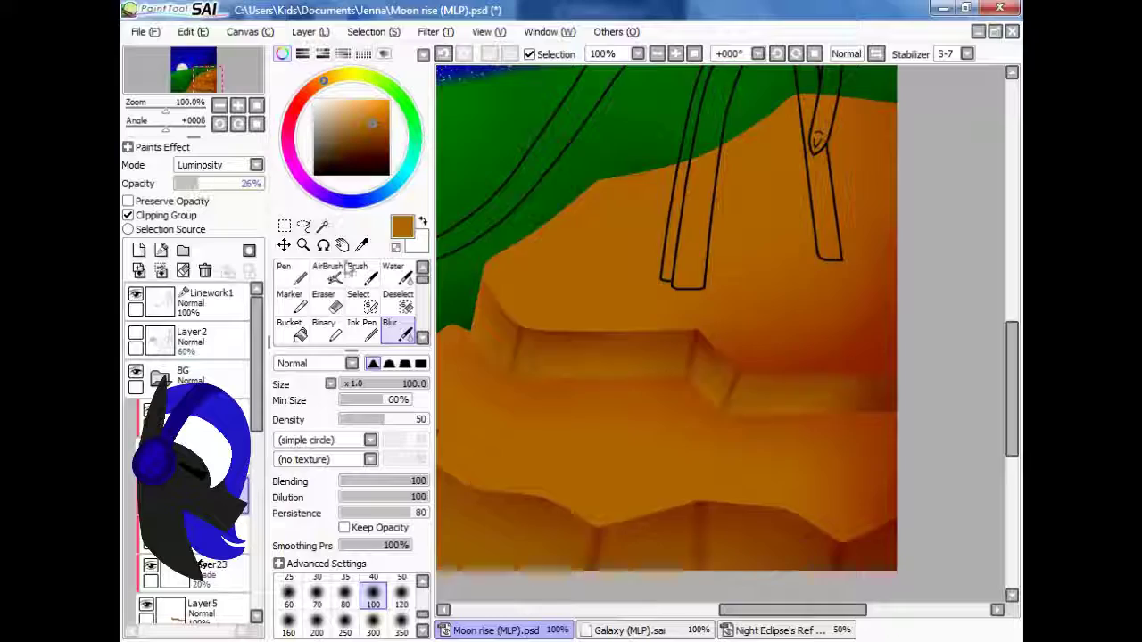
Airbrush a highlight down the left edge of the upper ledge's face on a new Luminosity layer and blur it at size 100.
{"action": "key", "text": "plus"}
{"action": "key", "text": "plus"}
{"action": "left_click", "coordinate": [327, 272]}
{"action": "key", "text": "plus"}
{"action": "key", "text": "plus"}
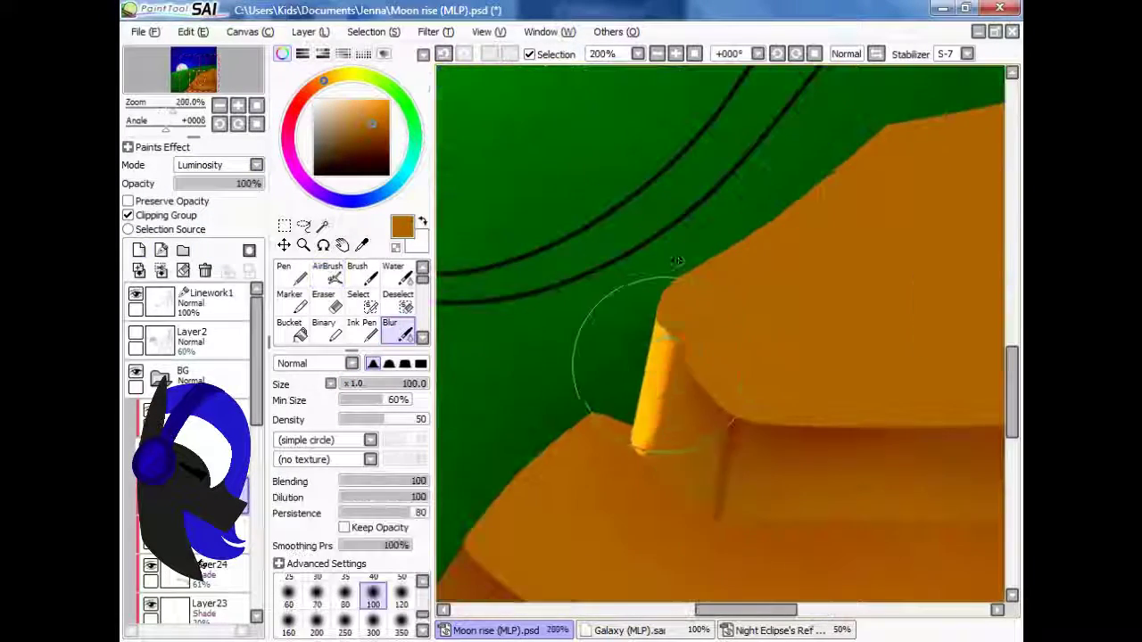
{"action": "key", "text": "minus"}
{"action": "key", "text": "plus"}
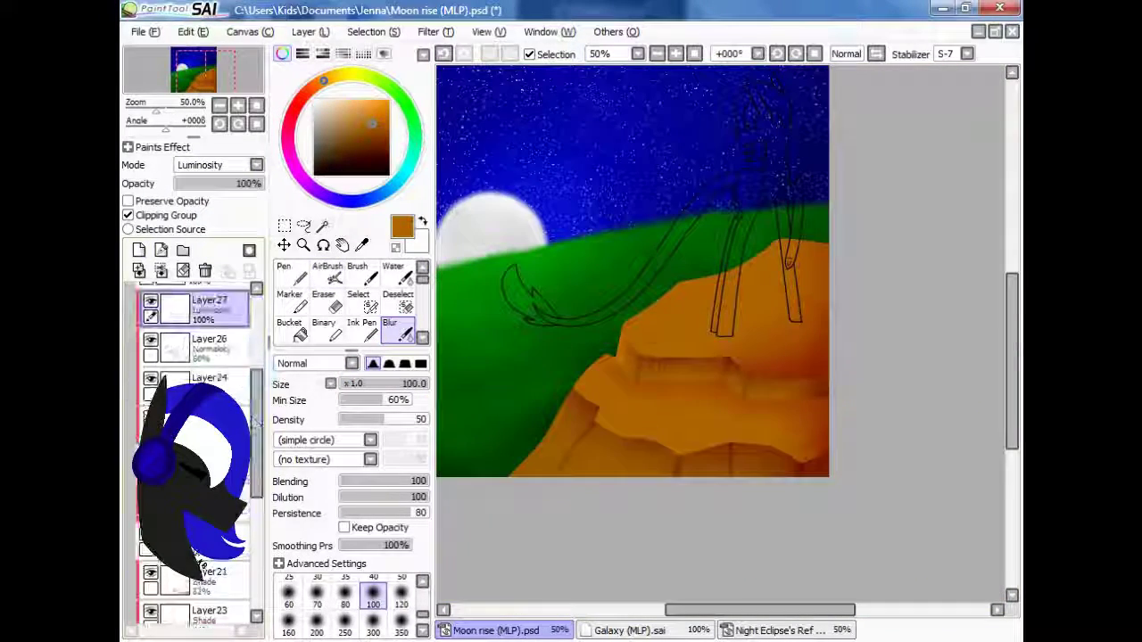
Try airbrushing Luminosity highlights on the lower ledge's pointed tip and across its surface, then undo them.
{"action": "left_click", "coordinate": [328, 272]}
{"action": "key", "text": "plus"}
{"action": "key", "text": "plus"}
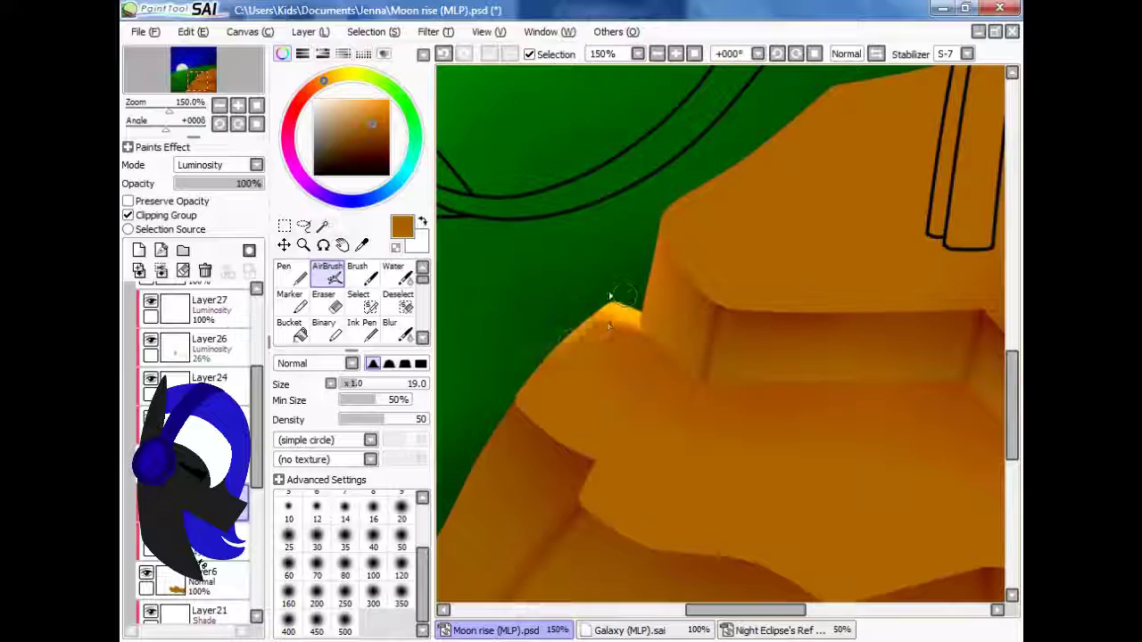
{"action": "key", "text": "minus"}
{"action": "mouse_move", "coordinate": [477, 413]}
{"action": "left_mouse_down"}
{"action": "mouse_move", "coordinate": [758, 501]}
{"action": "mouse_move", "coordinate": [947, 449]}
{"action": "left_mouse_up"}
{"action": "left_click", "coordinate": [443, 53]}
{"action": "key", "text": "minus"}
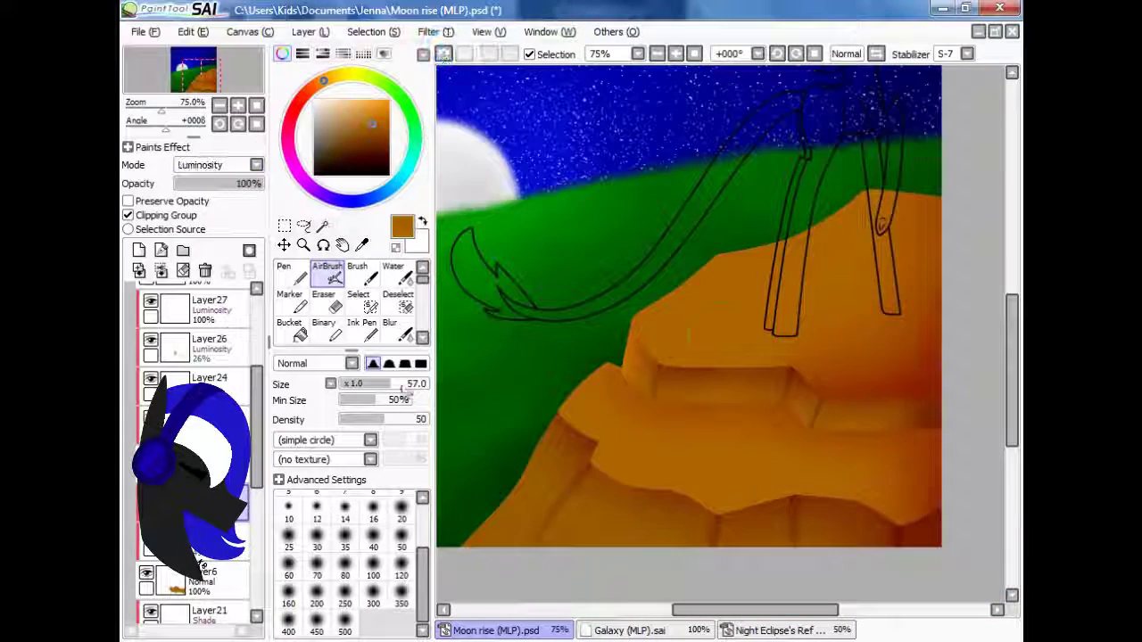
Airbrush a broad Luminosity highlight across the lower ledge's surface, blur it at size 100 and lower the layer's opacity.
{"action": "key", "text": "plus"}
{"action": "left_click_drag", "start_coordinate": [687, 455], "coordinate": [713, 462]}
{"action": "left_click_drag", "start_coordinate": [571, 392], "coordinate": [751, 464]}
{"action": "left_click", "coordinate": [398, 330]}
{"action": "left_click_drag", "start_coordinate": [523, 375], "coordinate": [886, 469]}
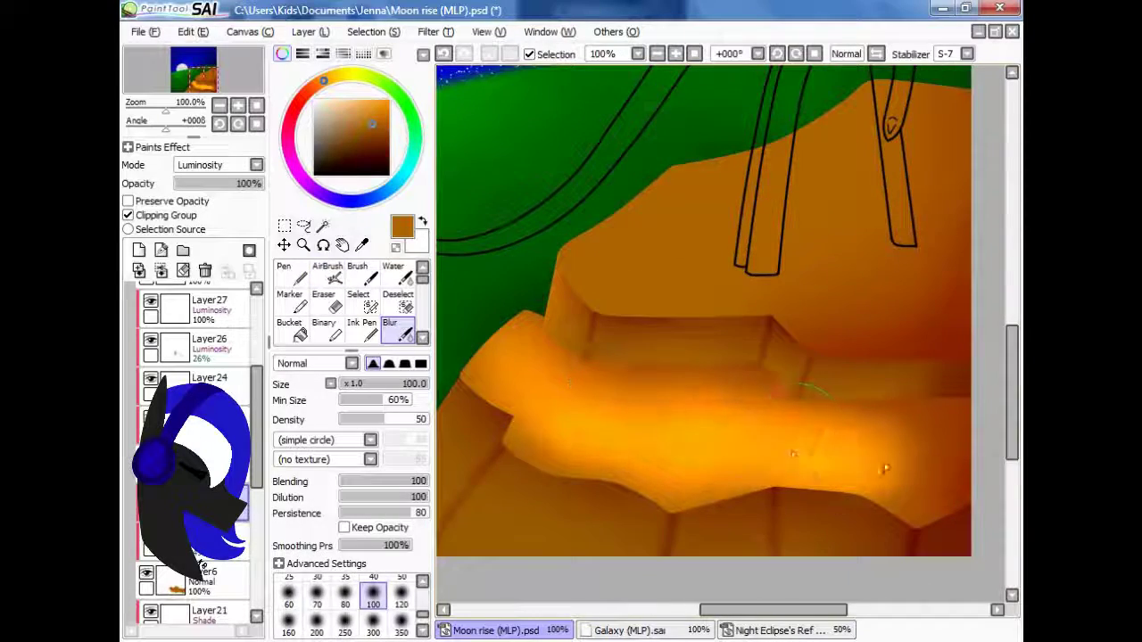
{"action": "key", "text": "minus"}
{"action": "left_click", "coordinate": [202, 234]}
Airbrush thin bright highlights along the lower ledge's rim at size 14 on a new clipped Luminosity layer.
{"action": "left_click", "coordinate": [327, 272]}
{"action": "key", "text": "plus"}
{"action": "key", "text": "plus"}
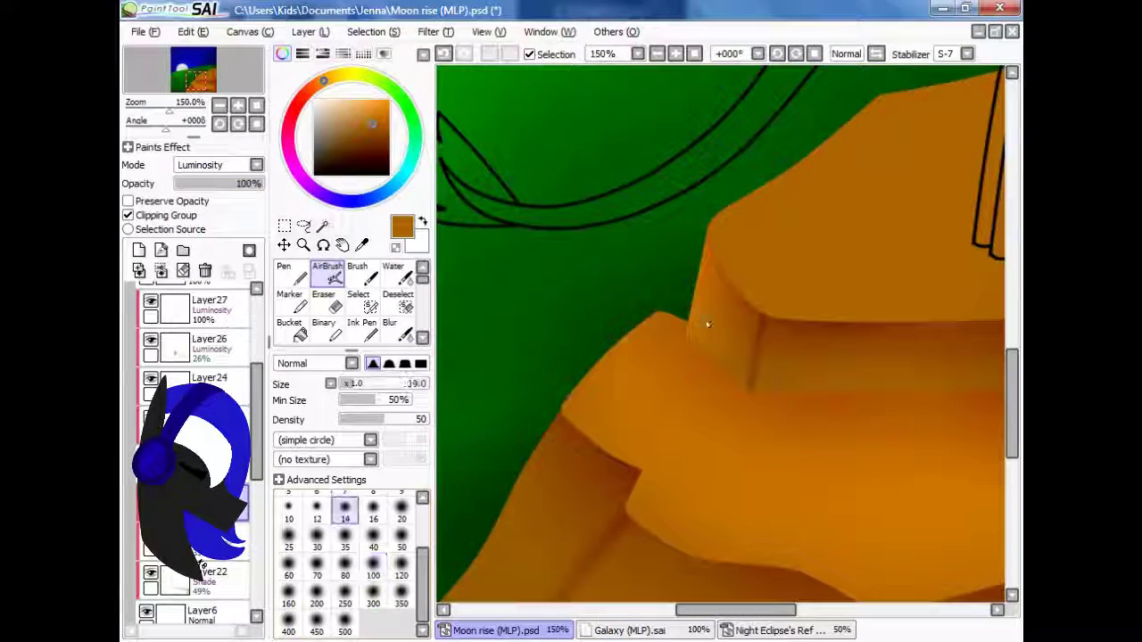
{"action": "left_click_drag", "start_coordinate": [548, 416], "coordinate": [571, 402]}
{"action": "key", "text": "plus"}
{"action": "key", "text": "minus"}
{"action": "key", "text": "minus"}
{"action": "key", "text": "minus"}
{"action": "key", "text": "minus"}
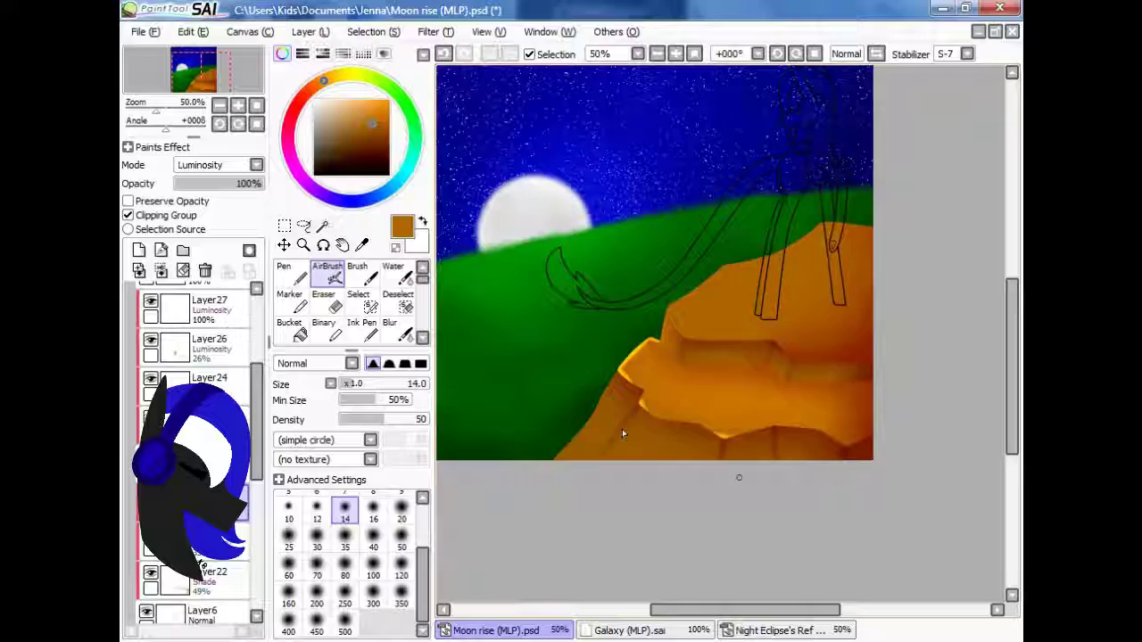
Blur the thin bright highlights along the lower ledge's rim at size 19 and set their layer's opacity to 19%.
{"action": "key", "text": "plus"}
{"action": "key", "text": "plus"}
{"action": "key", "text": "plus"}
{"action": "key", "text": "plus"}
{"action": "left_click", "coordinate": [398, 330]}
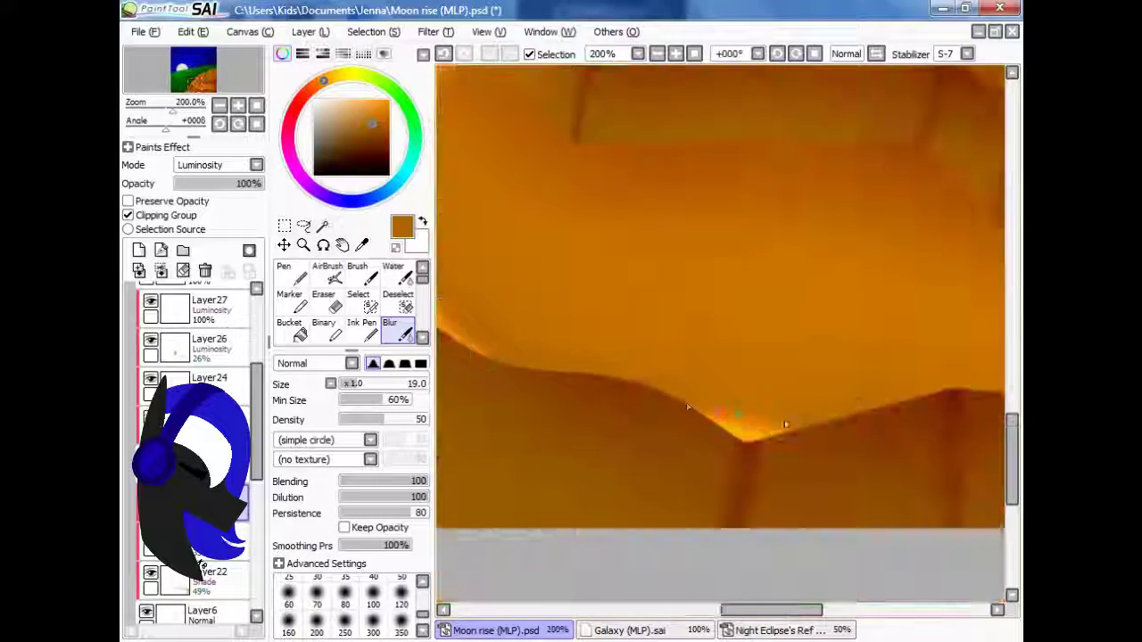
{"action": "key", "text": "minus"}
{"action": "key", "text": "minus"}
{"action": "key", "text": "minus"}
{"action": "key", "text": "minus"}
{"action": "left_click_drag", "start_coordinate": [259, 183], "coordinate": [191, 184]}
Airbrush a thin bright highlight along the bottom cliff's left slope at size 14 on a new clipped Luminosity layer.
{"action": "scroll", "coordinate": [196, 446], "scroll_direction": "up", "scroll_amount": 3}
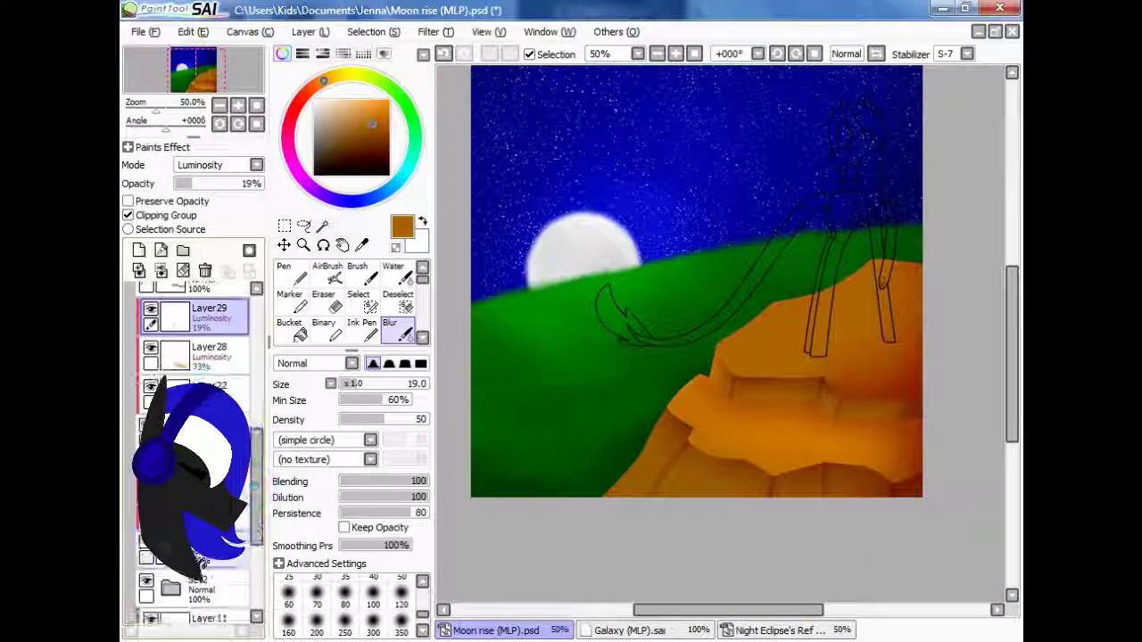
{"action": "left_click", "coordinate": [201, 589]}
{"action": "left_click", "coordinate": [327, 272]}
{"action": "key", "text": "plus"}
{"action": "key", "text": "plus"}
{"action": "key", "text": "plus"}
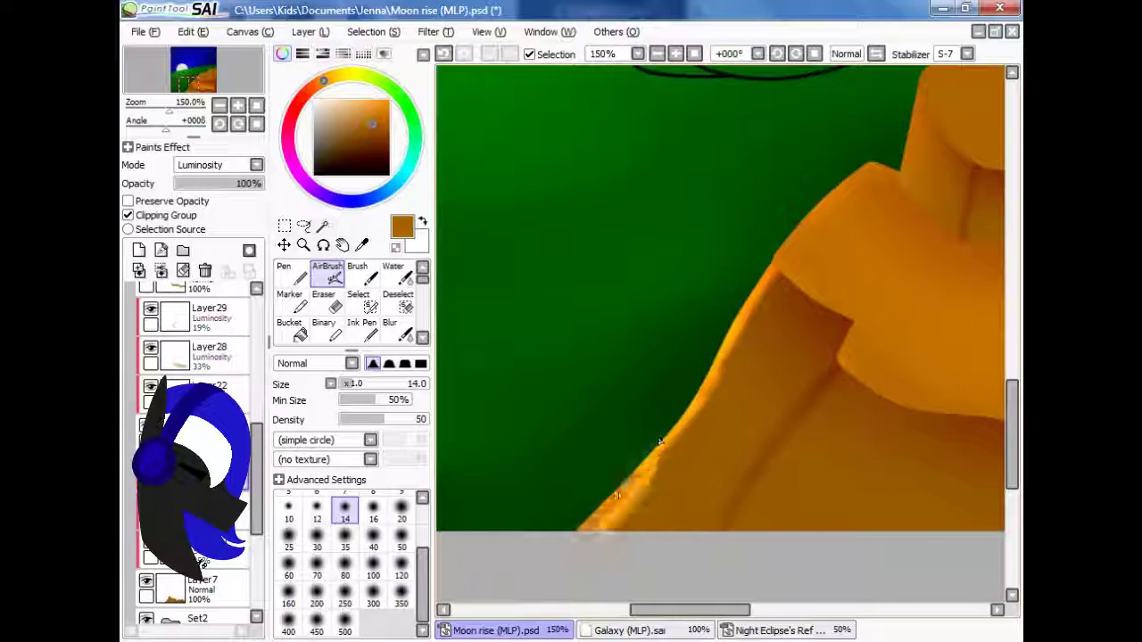
Airbrush broad highlights between the cracks on the bottom cliff's face at size 70 and blur them at size 70.
{"action": "left_click", "coordinate": [372, 547]}
{"action": "key", "text": "minus"}
{"action": "left_click_drag", "start_coordinate": [660, 428], "coordinate": [687, 439]}
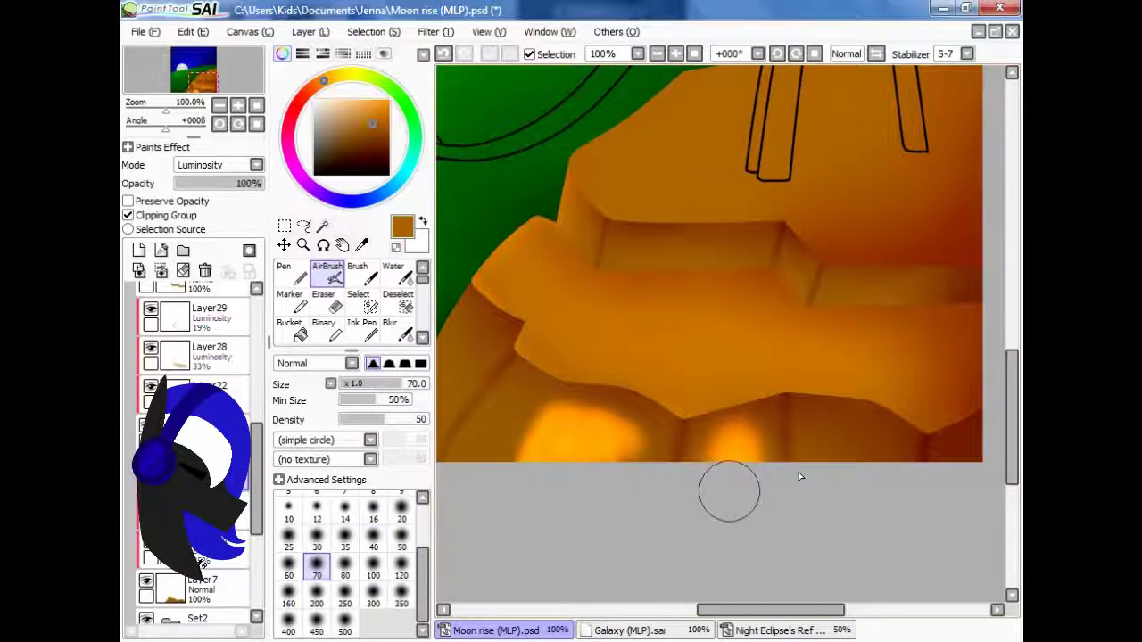
{"action": "scroll", "coordinate": [730, 495], "scroll_direction": "left", "scroll_amount": 5}
{"action": "left_click", "coordinate": [397, 330]}
{"action": "key", "text": "minus"}
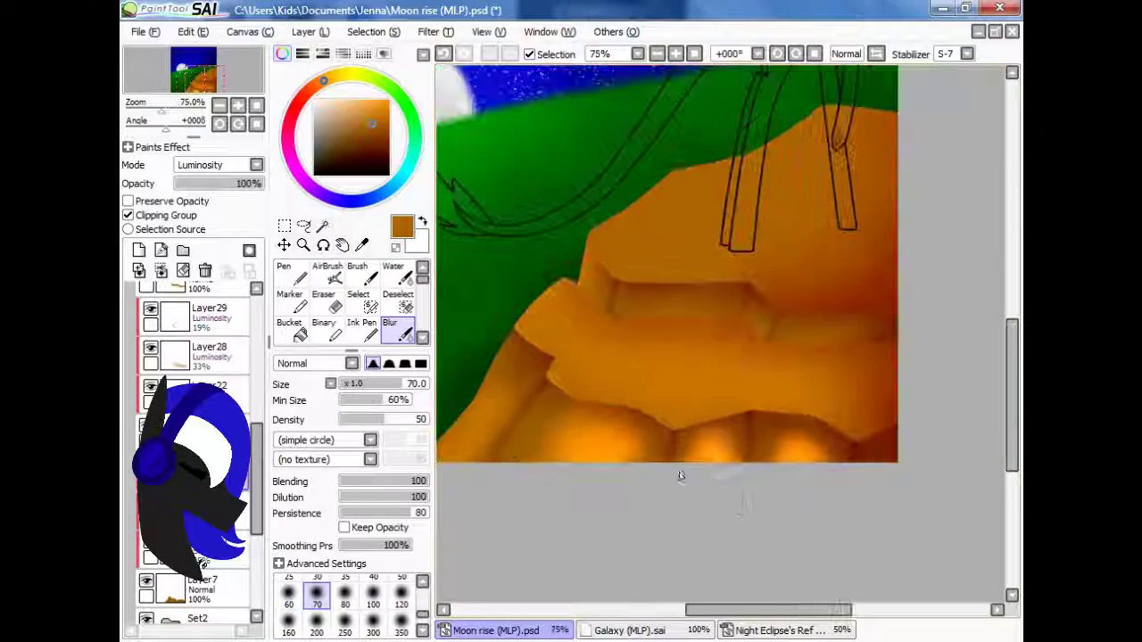
Airbrush highlights on the bottom cliff on another Luminosity layer, blur them at size 35 and set the layer's opacity to 47%.
{"action": "left_click", "coordinate": [327, 272]}
{"action": "key", "text": "plus"}
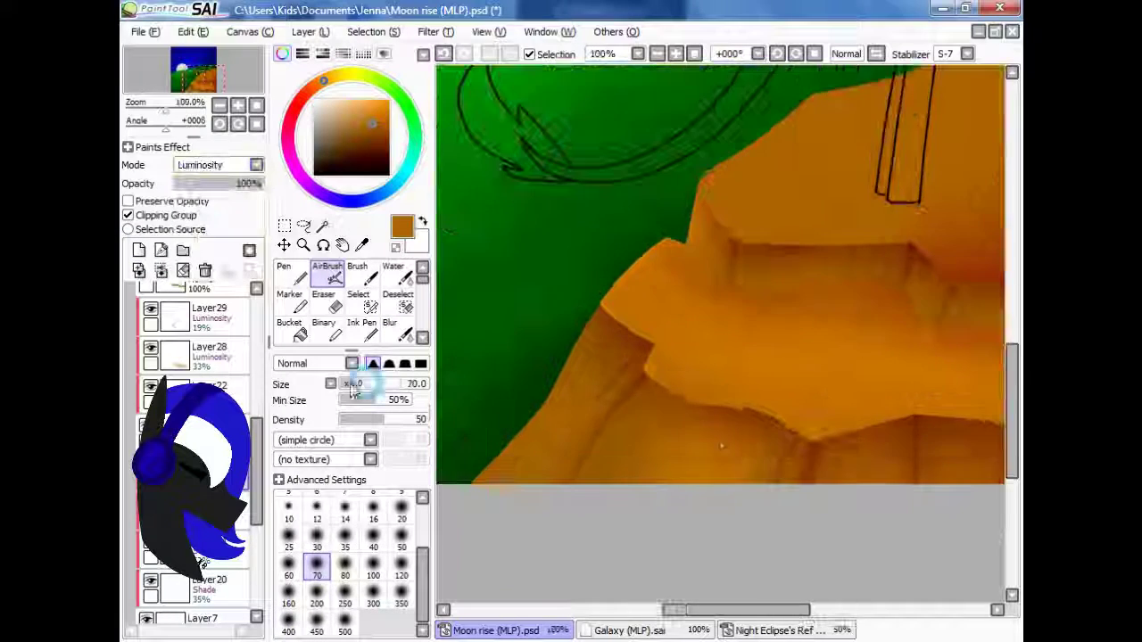
{"action": "key", "text": "plus"}
{"action": "key", "text": "plus"}
{"action": "left_click", "coordinate": [397, 330]}
{"action": "key", "text": "minus"}
{"action": "key", "text": "plus"}
{"action": "key", "text": "minus"}
{"action": "key", "text": "minus"}
{"action": "key", "text": "minus"}
{"action": "key", "text": "minus"}
{"action": "key", "text": "minus"}
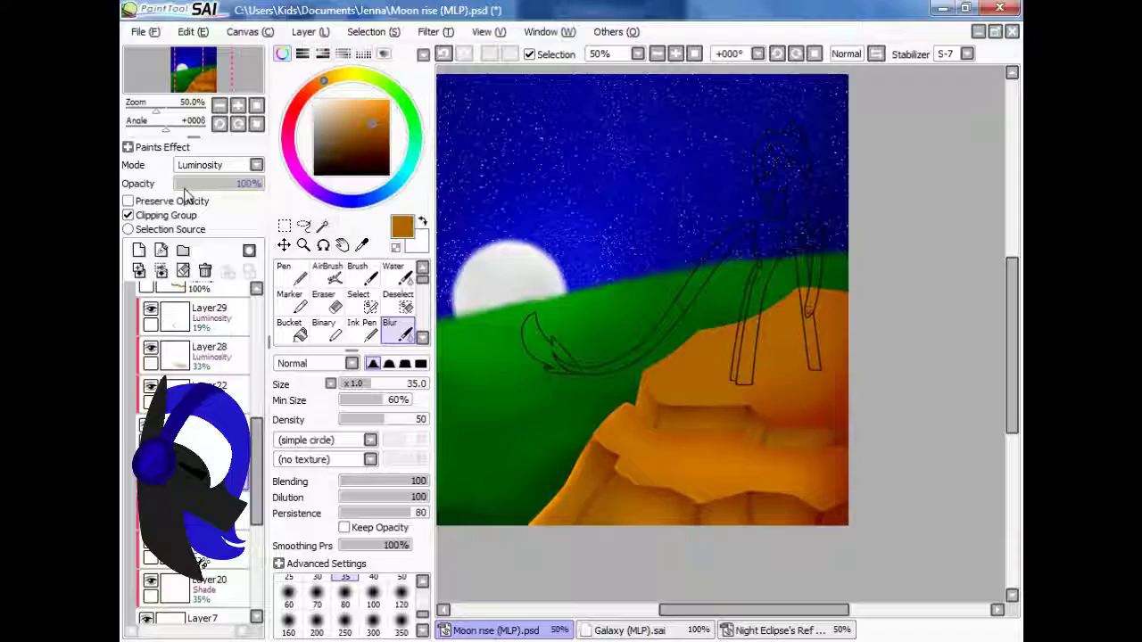
{"action": "key", "text": "plus"}
Add a new clipped Luminosity layer above the upper ledge's existing shading and highlight layers.
{"action": "scroll", "coordinate": [196, 401], "scroll_direction": "up", "scroll_amount": 5}
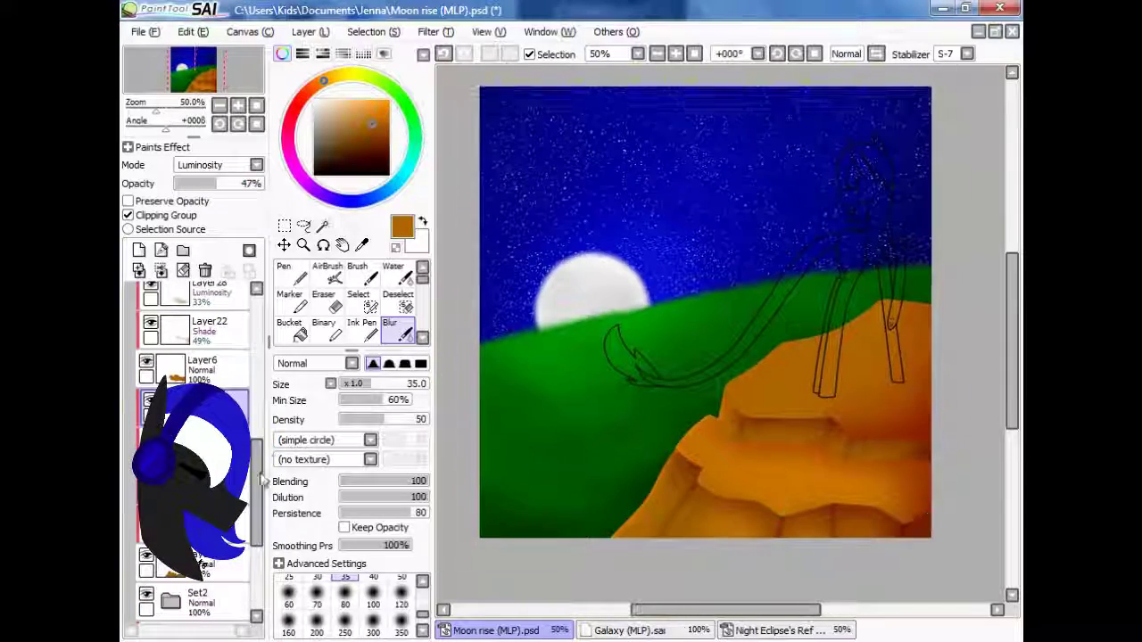
{"action": "left_click", "coordinate": [197, 384]}
{"action": "left_click", "coordinate": [138, 250]}
{"action": "left_click", "coordinate": [256, 165]}
{"action": "left_click", "coordinate": [191, 229]}
Blend a broad highlight across the upper ledge's surface with Blur at size 100 and lower the layer's opacity.
{"action": "key", "text": "bracketright"}
{"action": "key", "text": "bracketright"}
{"action": "key", "text": "bracketright"}
{"action": "key", "text": "bracketright"}
{"action": "key", "text": "bracketright"}
{"action": "key", "text": "bracketright"}
{"action": "key", "text": "plus"}
{"action": "left_click_drag", "start_coordinate": [758, 366], "coordinate": [860, 314]}
{"action": "left_click", "coordinate": [211, 185]}
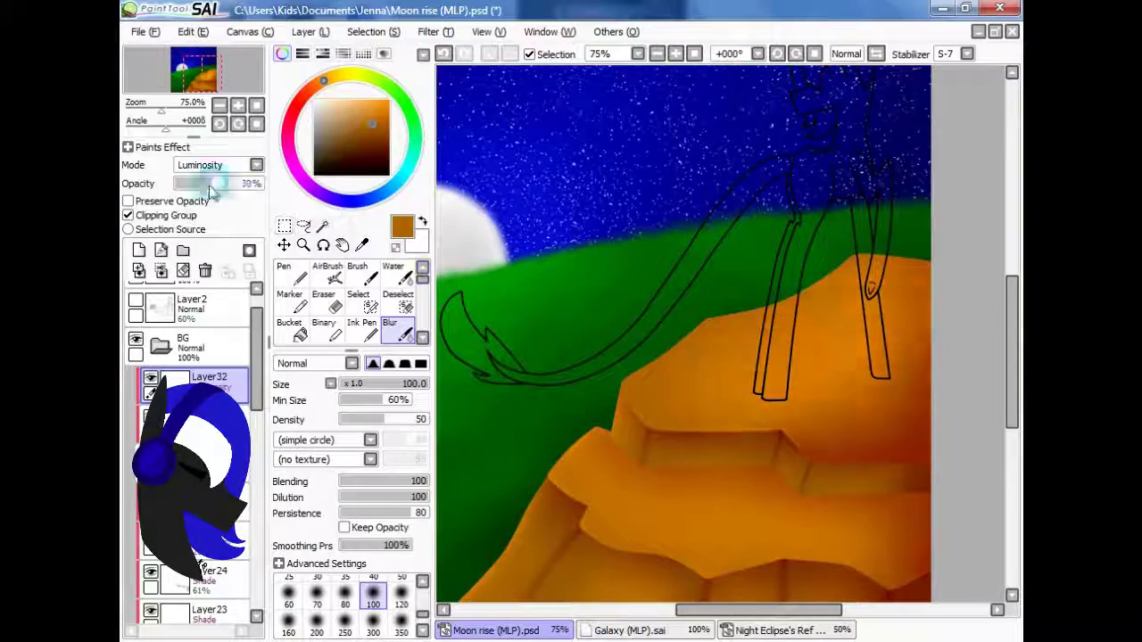
Airbrush a bright highlight along the upper ledge's top rim at size 30 on a new clipped Luminosity layer.
{"action": "left_click", "coordinate": [138, 250]}
{"action": "left_click", "coordinate": [327, 267]}
{"action": "left_click", "coordinate": [256, 165]}
{"action": "left_click", "coordinate": [191, 227]}
{"action": "key", "text": "plus"}
{"action": "key", "text": "plus"}
{"action": "key", "text": "plus"}
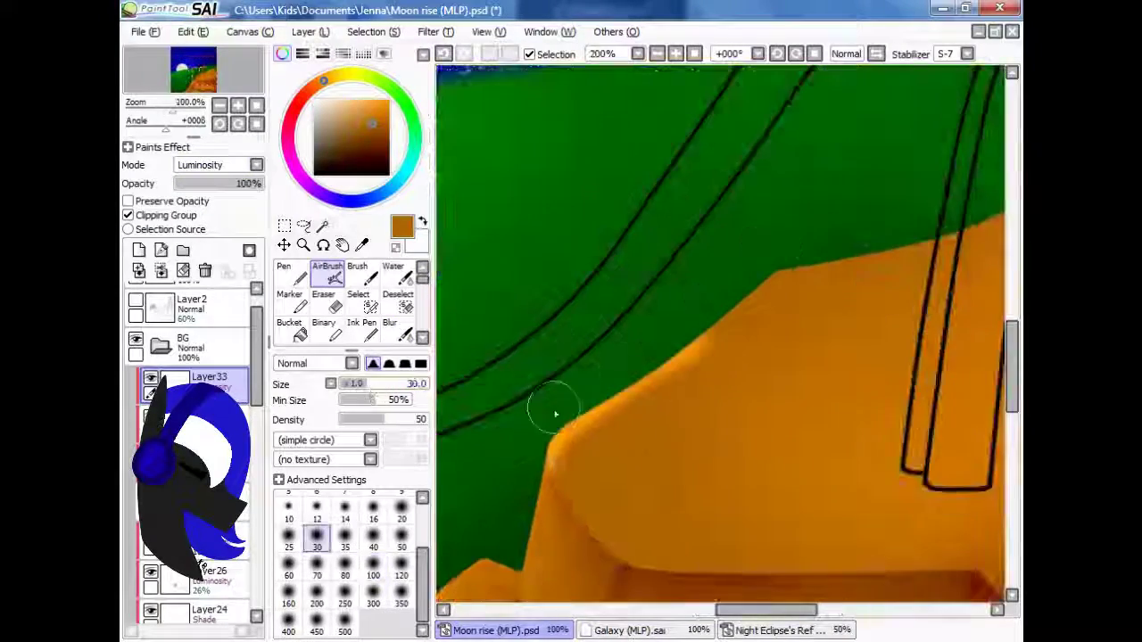
{"action": "scroll", "coordinate": [657, 321], "scroll_direction": "down", "scroll_amount": 2}
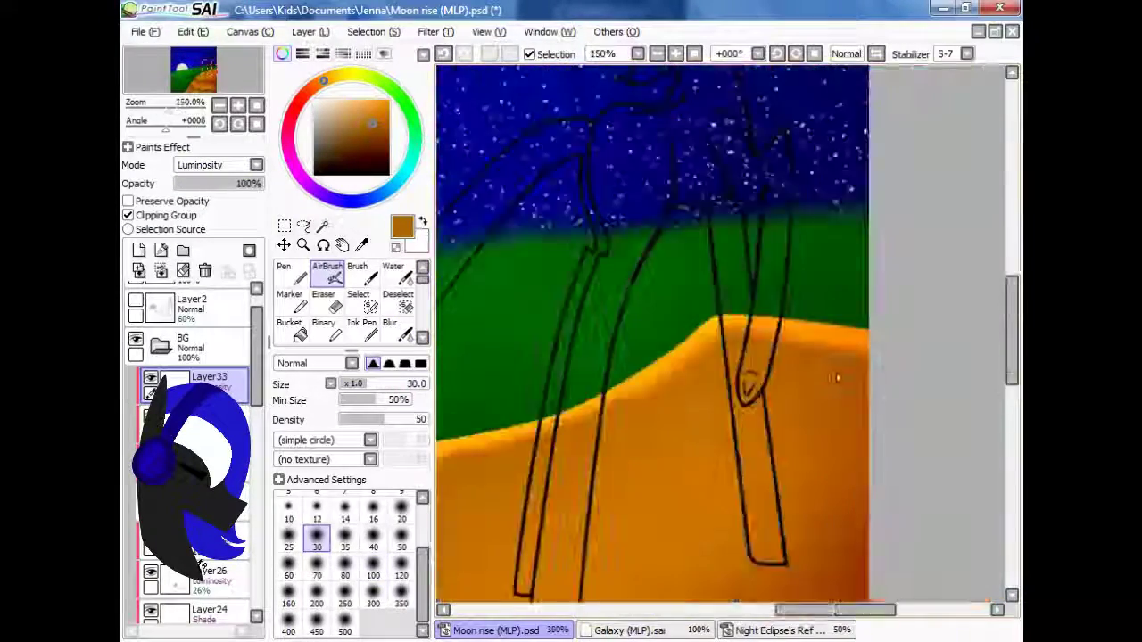
Blur the upper ledge's rim highlight at size 33 and lower its layer's opacity.
{"action": "left_click", "coordinate": [398, 333]}
{"action": "scroll", "coordinate": [842, 323], "scroll_direction": "down", "scroll_amount": 1}
{"action": "left_click", "coordinate": [223, 185]}
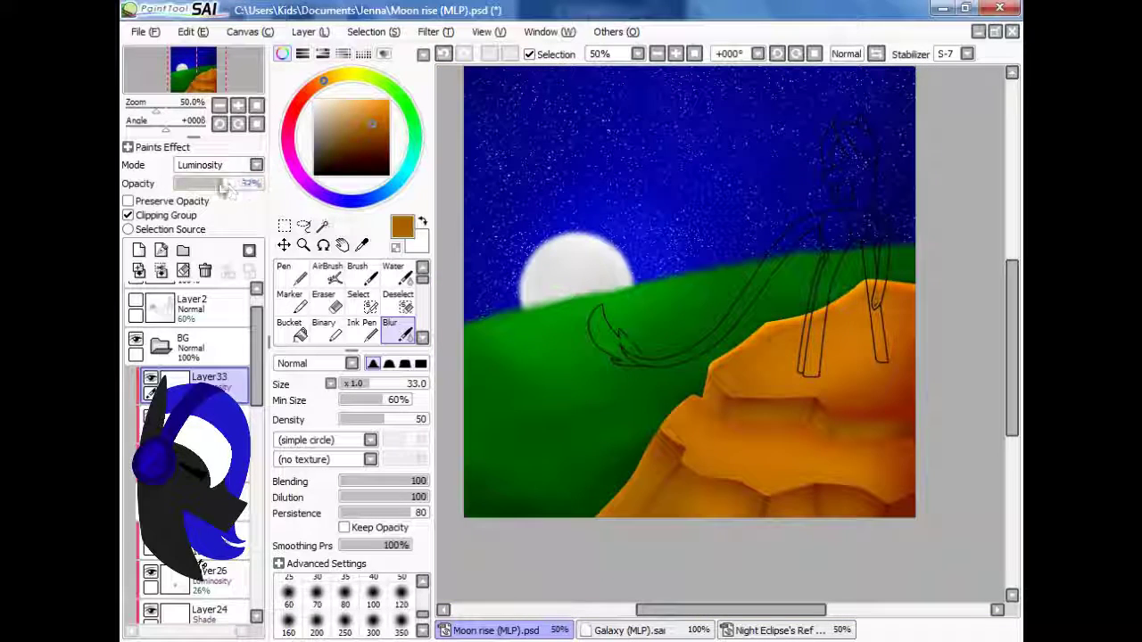
Select the upper ledge's base layer and undo the last strokes.
{"action": "left_click", "coordinate": [192, 501]}
{"action": "scroll", "coordinate": [625, 361], "scroll_direction": "up", "scroll_amount": 1}
{"action": "key", "text": "ctrl+z"}
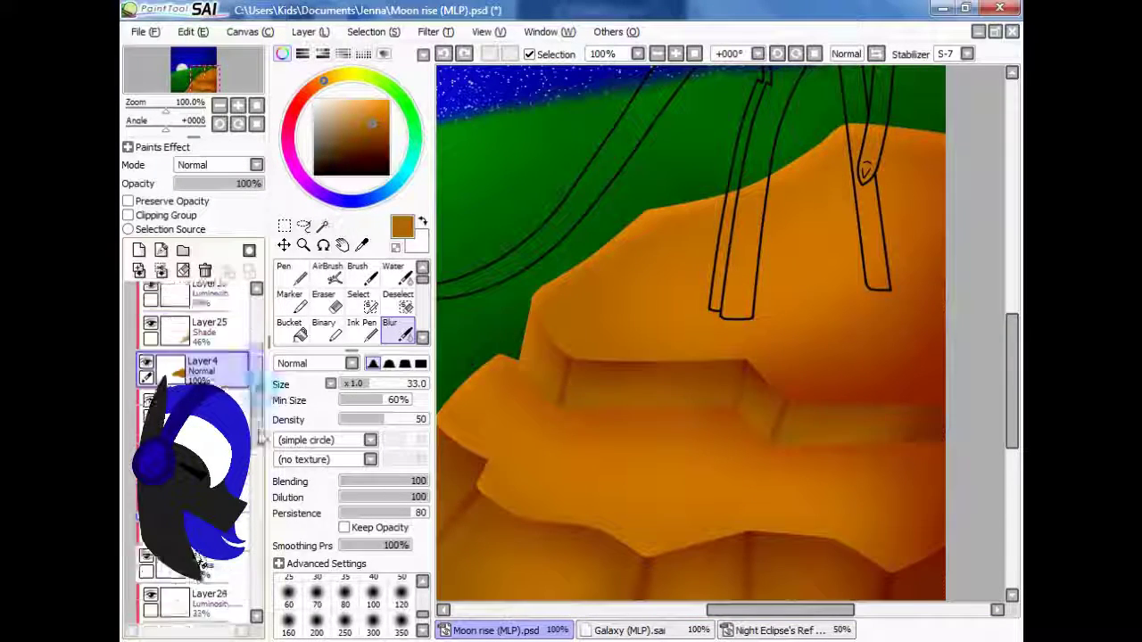
{"action": "key", "text": "ctrl+z"}
{"action": "key", "text": "n"}
{"action": "key", "text": "ctrl+z"}
{"action": "key", "text": "ctrl+z"}
{"action": "key", "text": "ctrl+z"}
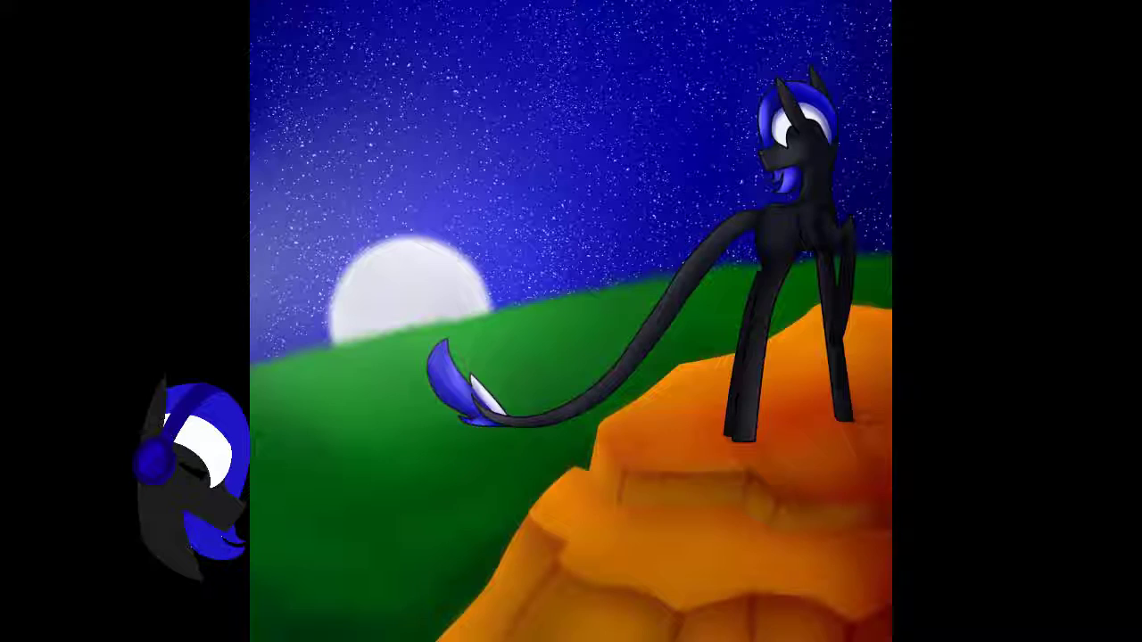